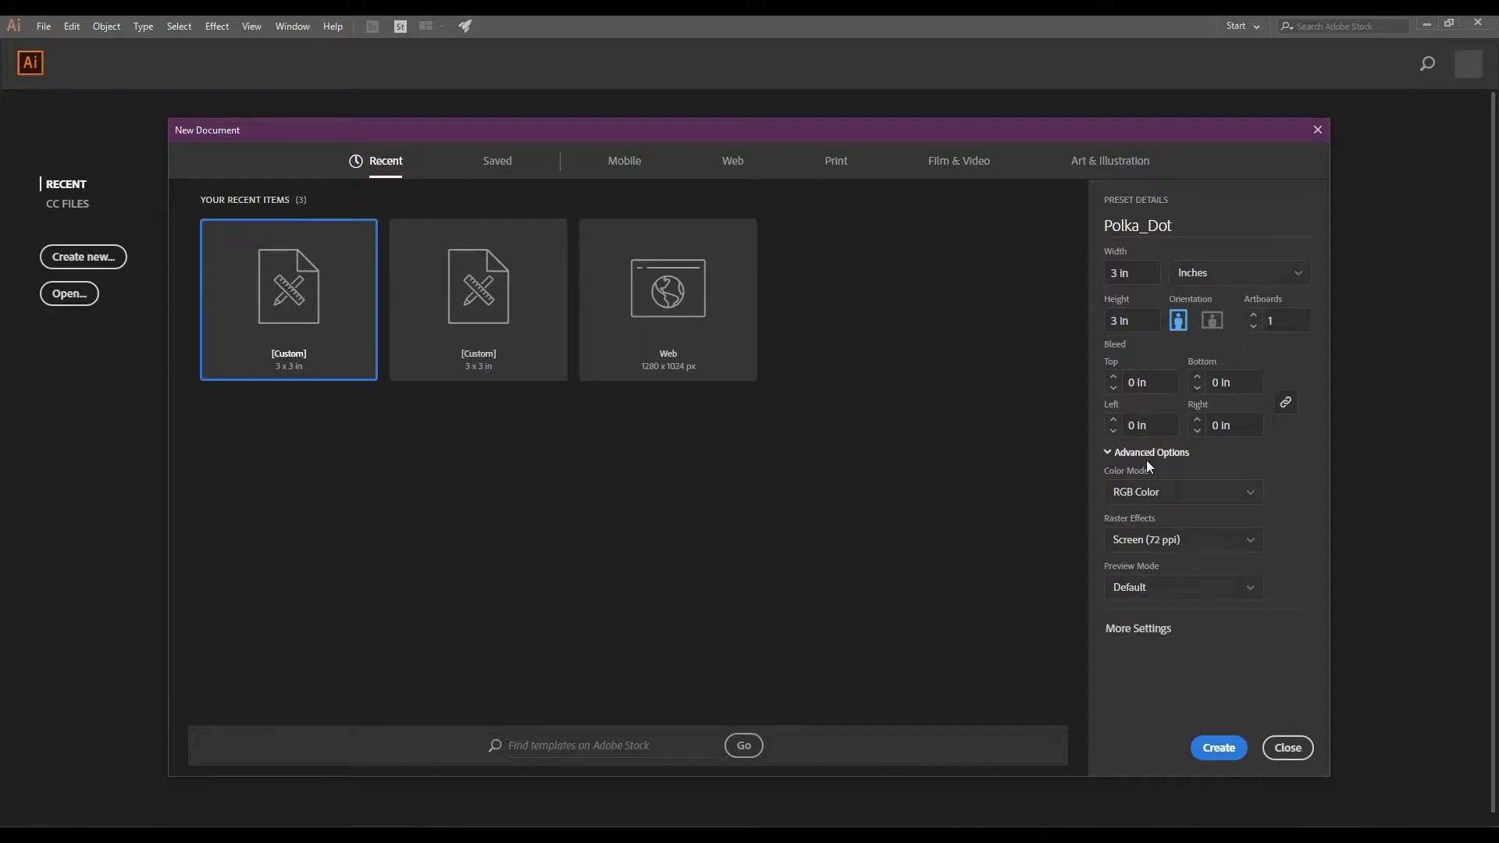
# Create the Polka_Dot document at 3 × 3 in in RGB Color
pyautogui.click(1217, 749)
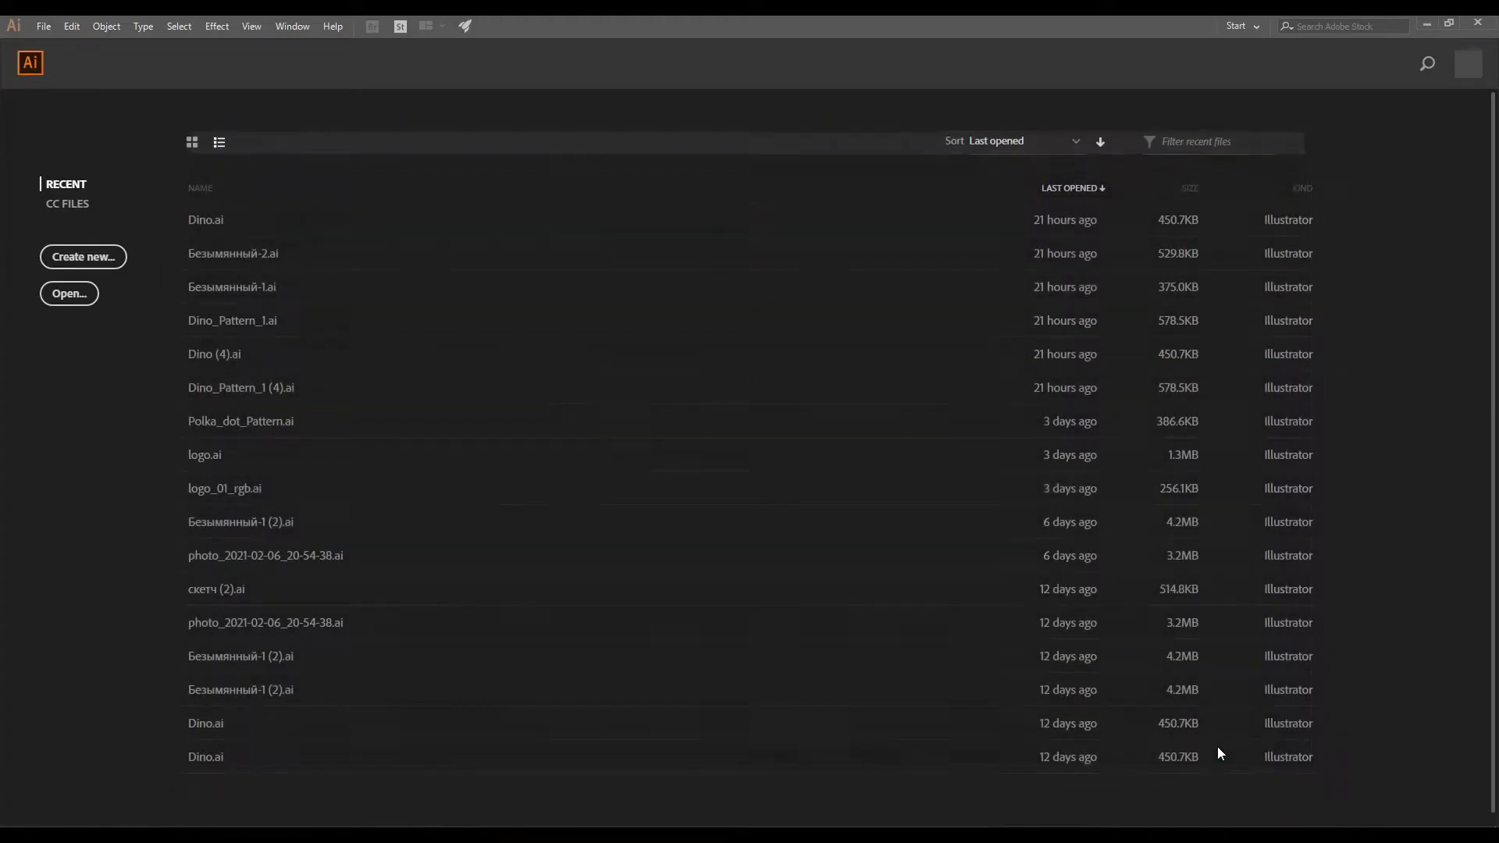
# Draw a small circle near the centre of the artboard with the Ellipse tool
pyautogui.click(298, 29)
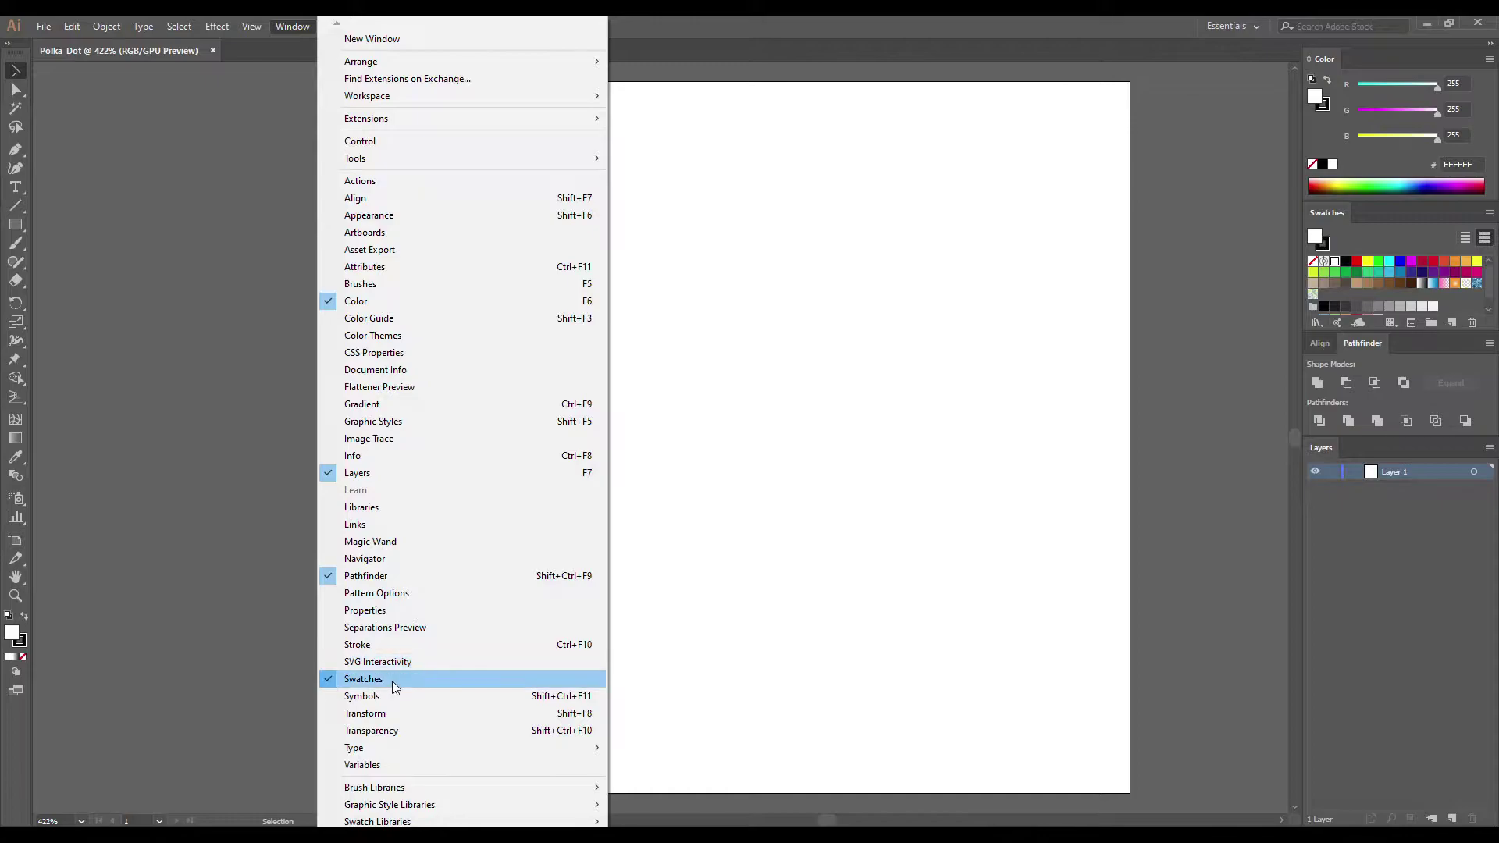
pyautogui.click(212, 579)
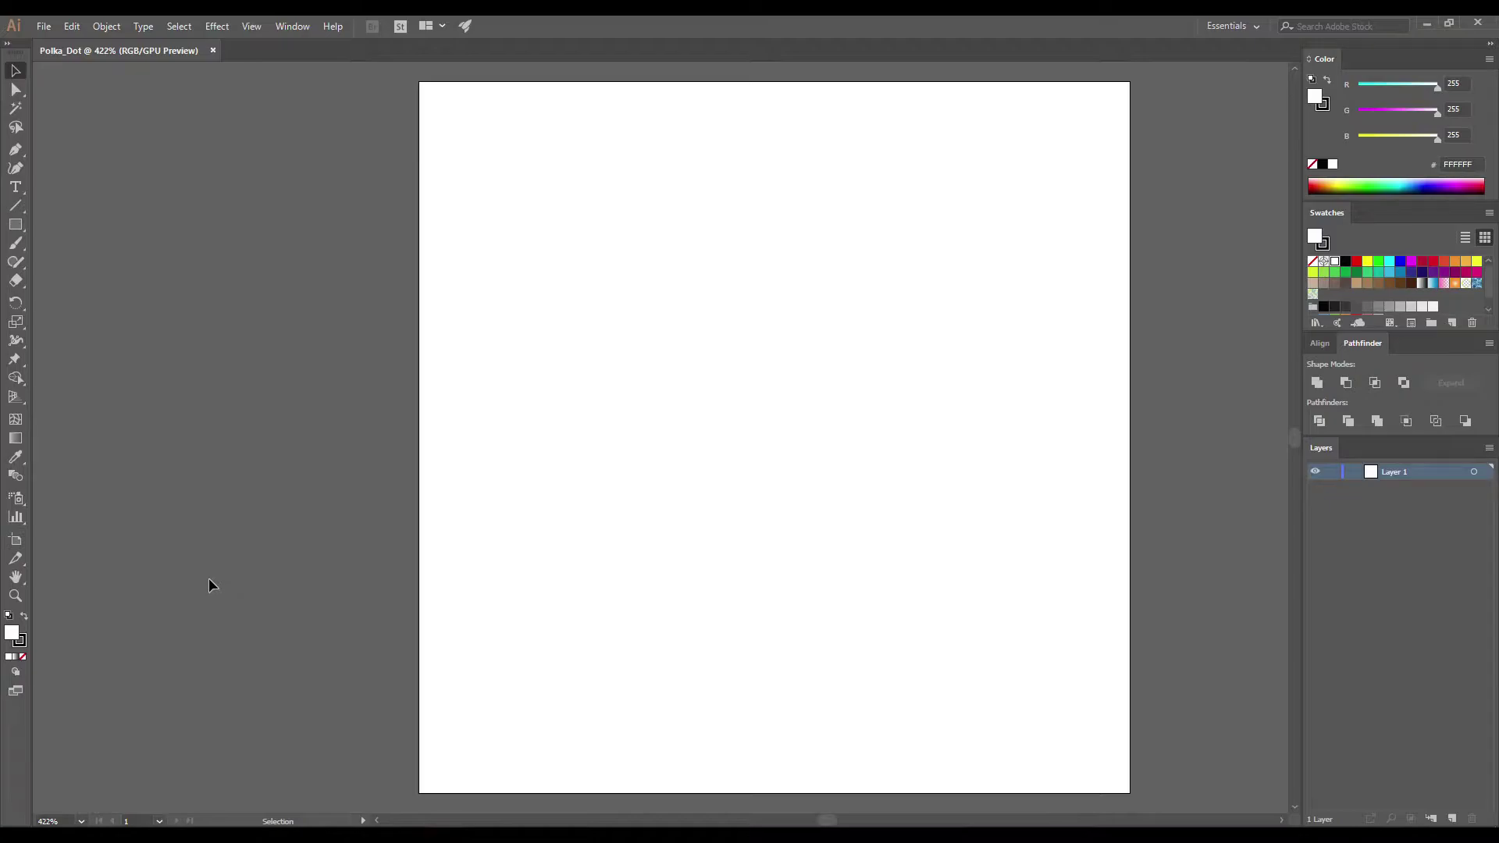
pyautogui.press('l')
pyautogui.moveTo(736, 388); pyautogui.dragTo(702, 351)
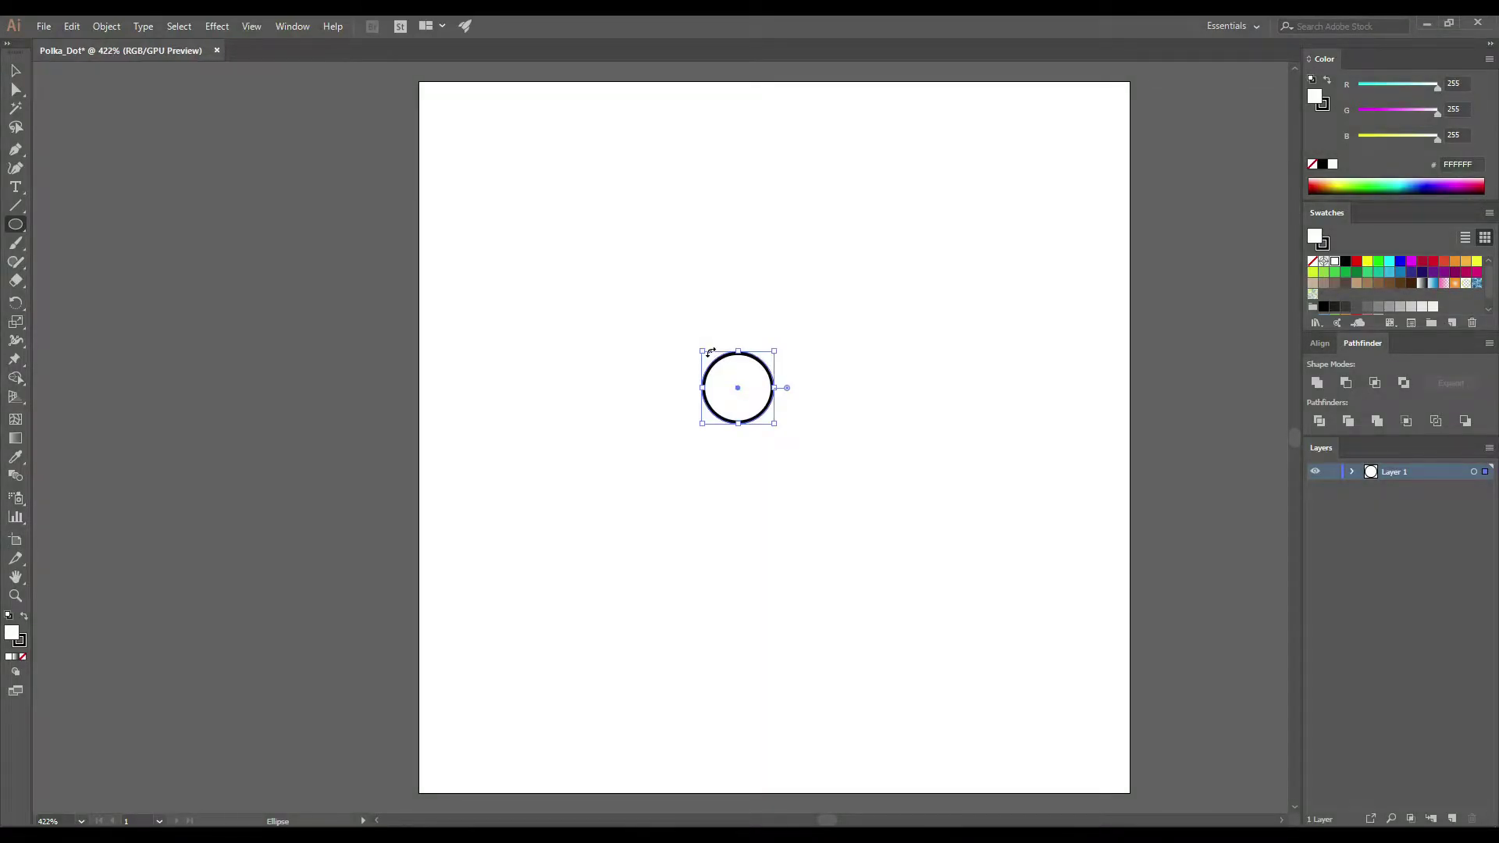
# Fill the circle with pale pink #FCD4D4
pyautogui.doubleClick(11, 633)
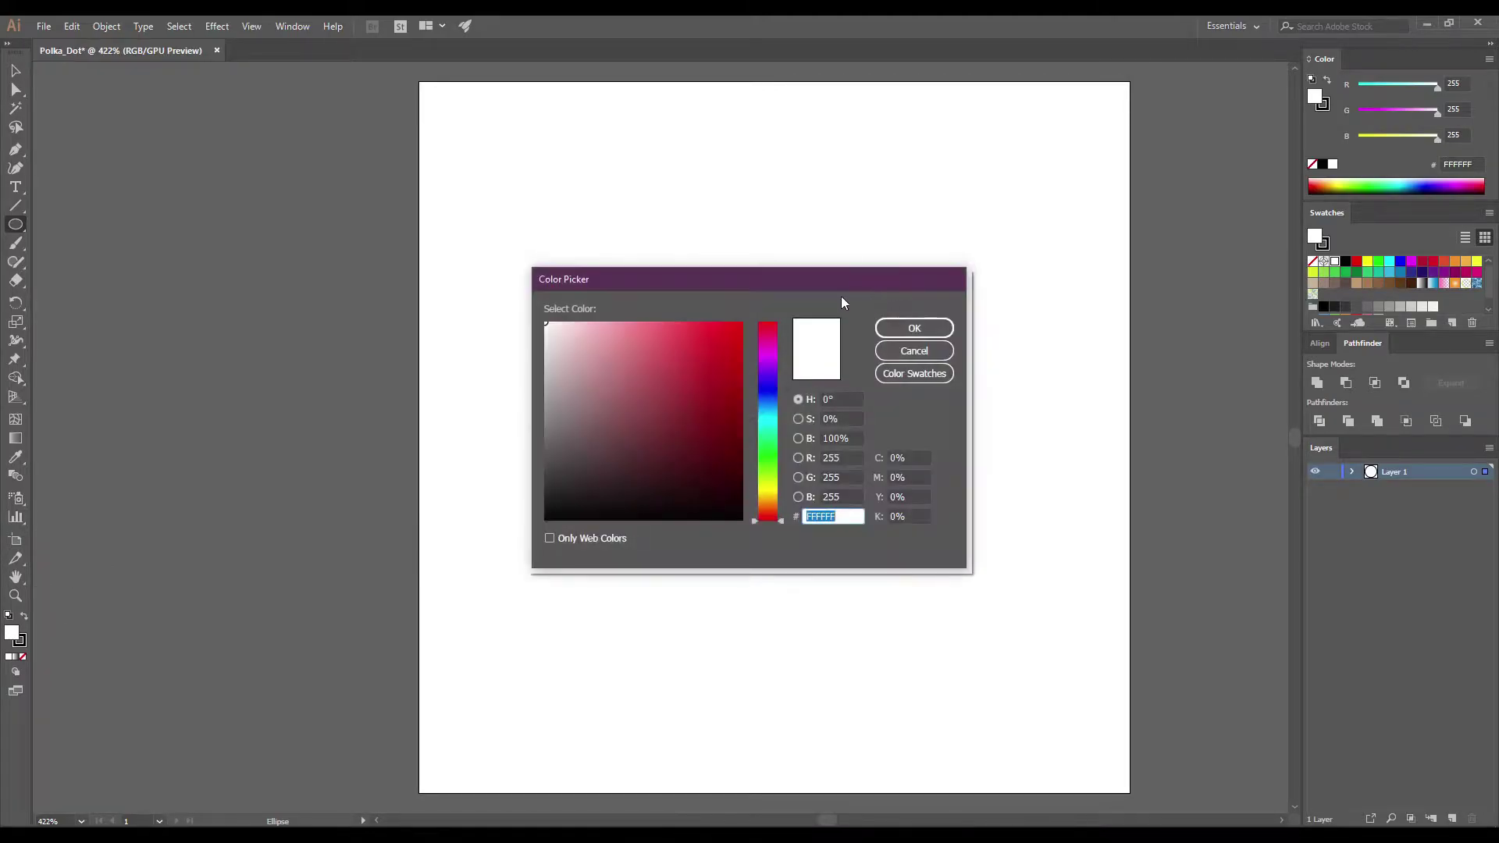
pyautogui.moveTo(615, 337); pyautogui.dragTo(577, 321)
pyautogui.click(914, 327)
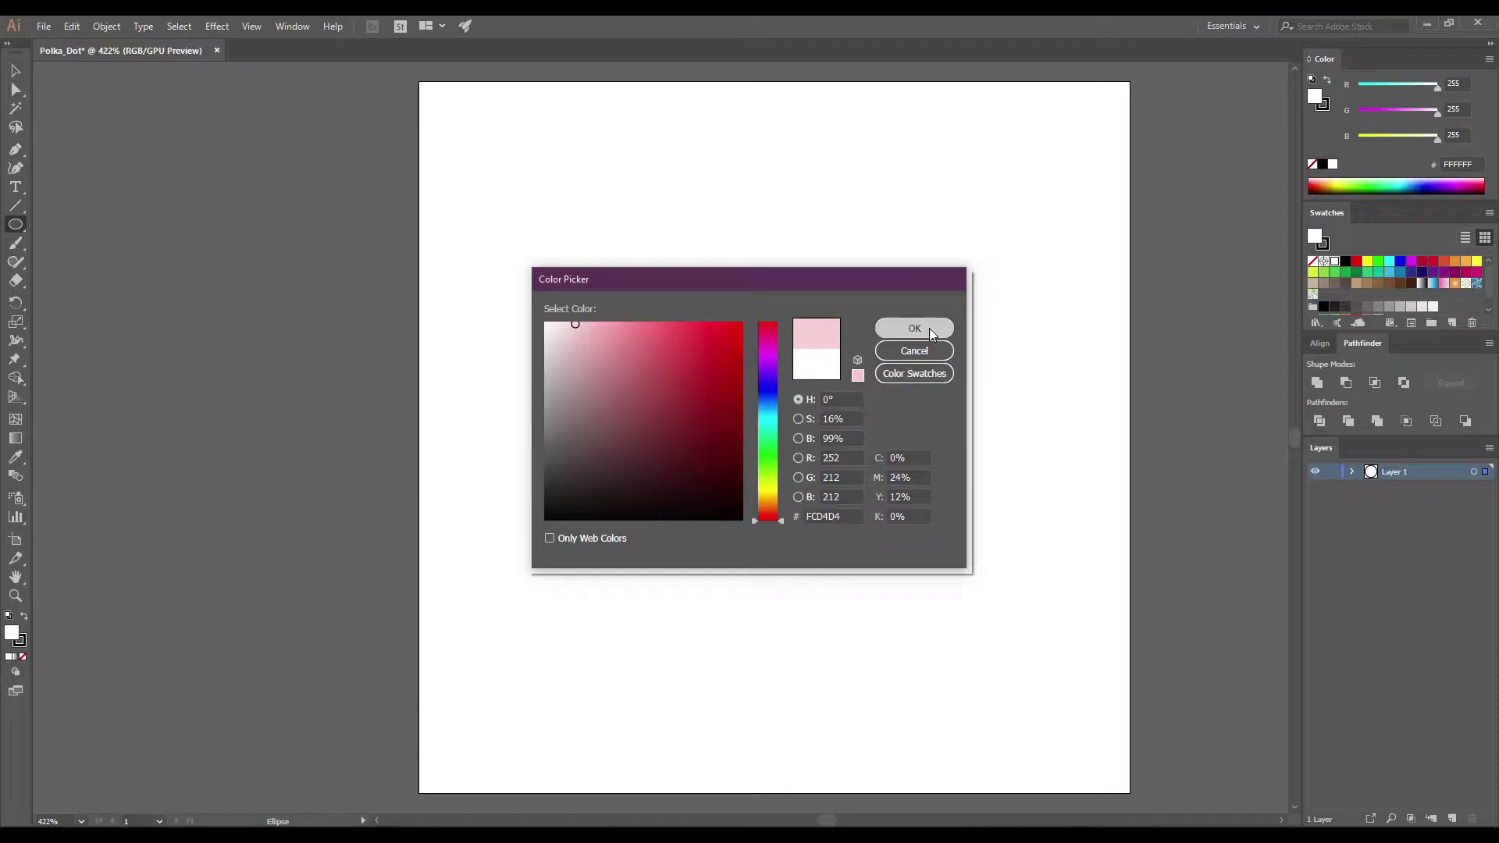
pyautogui.click(20, 641)
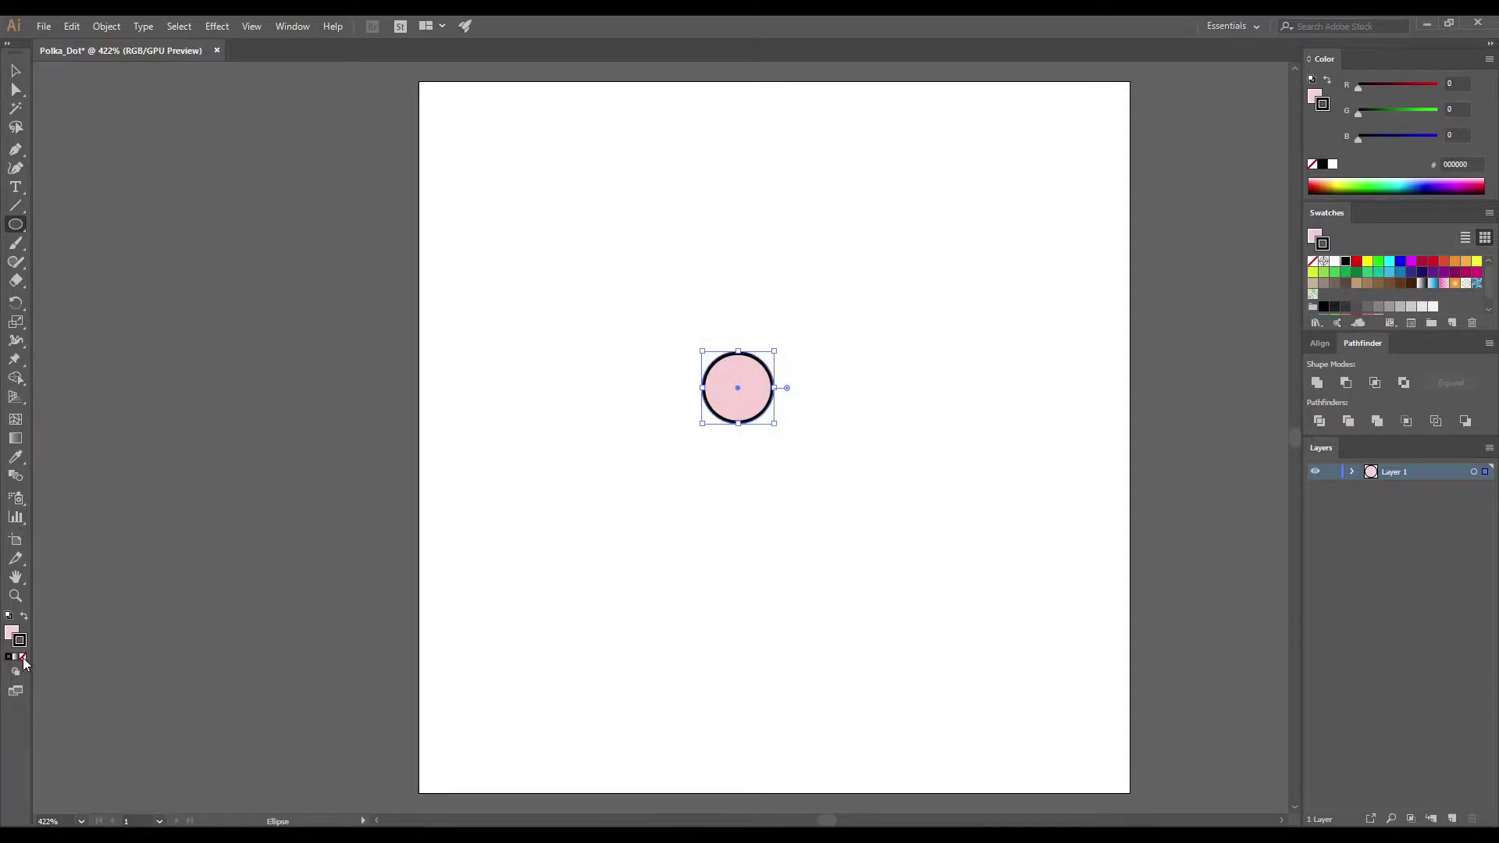
# Remove the circle's outline and make a pattern from it
pyautogui.click(23, 657)
pyautogui.press('v')
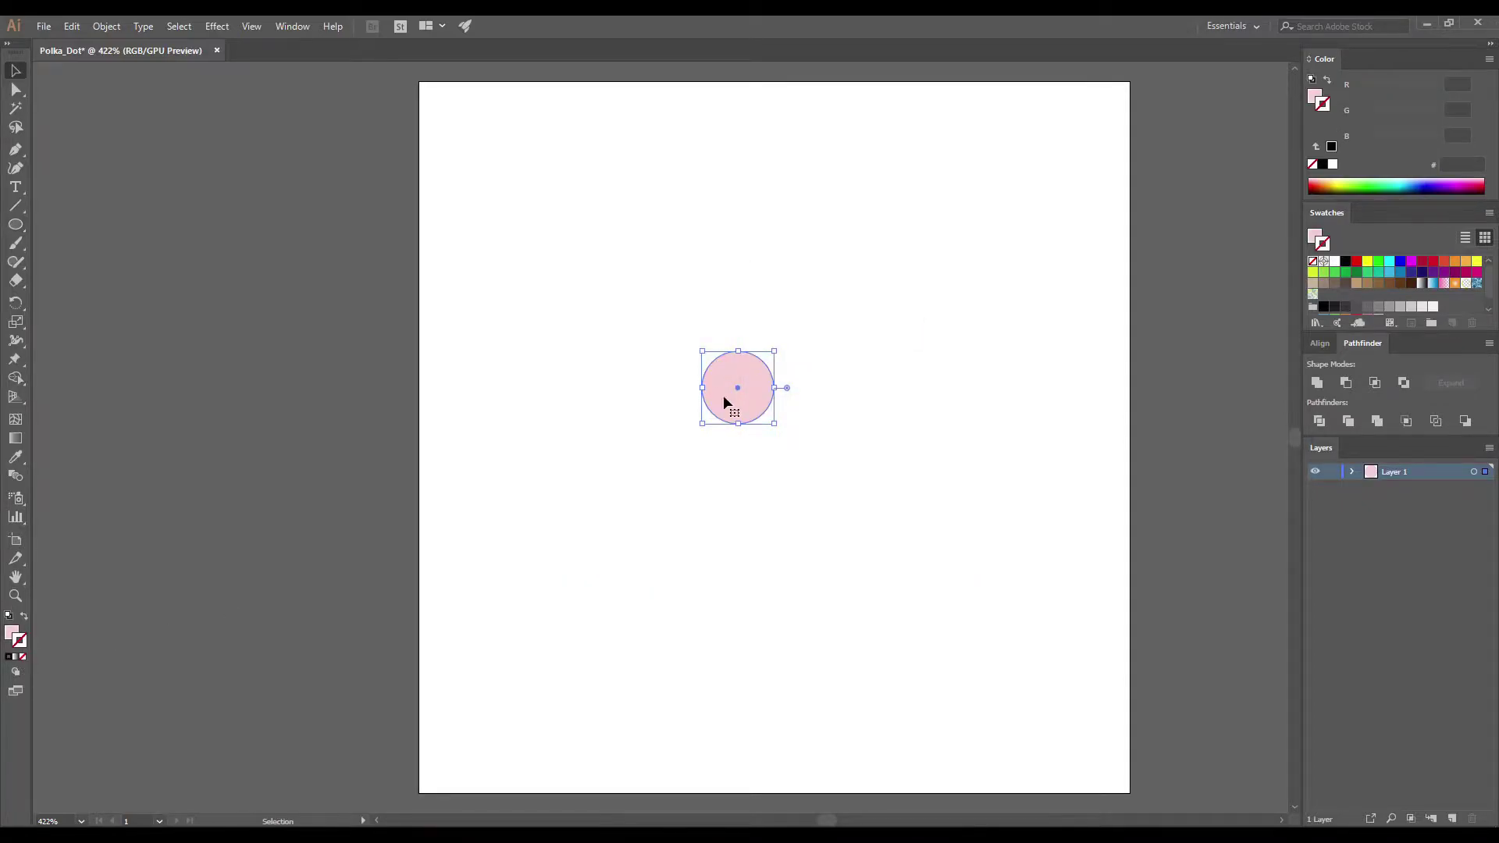
pyautogui.click(108, 28)
pyautogui.moveTo(262, 414)
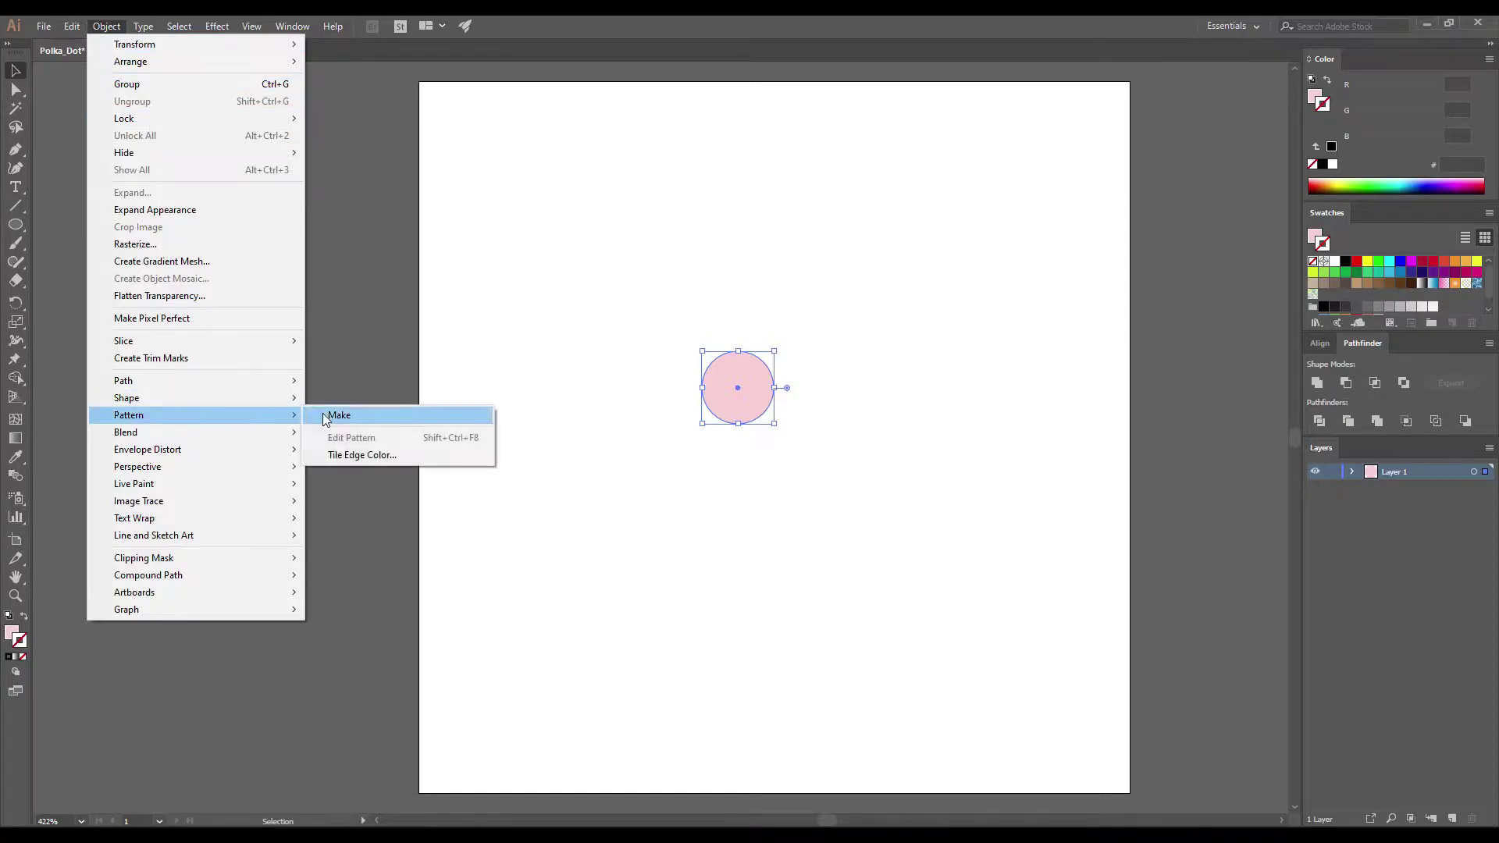
pyautogui.click(327, 414)
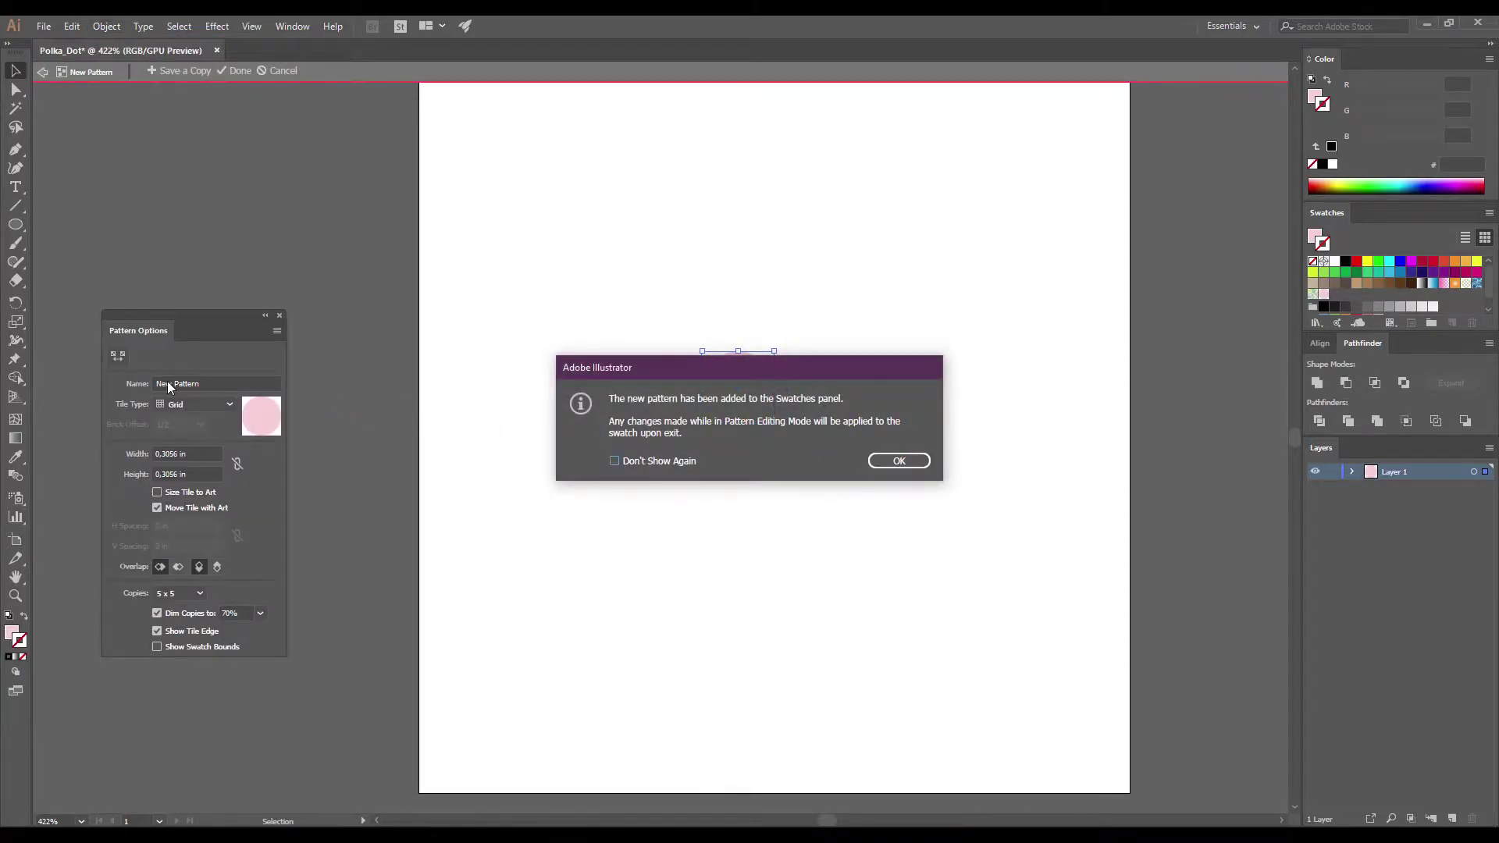
pyautogui.click(890, 462)
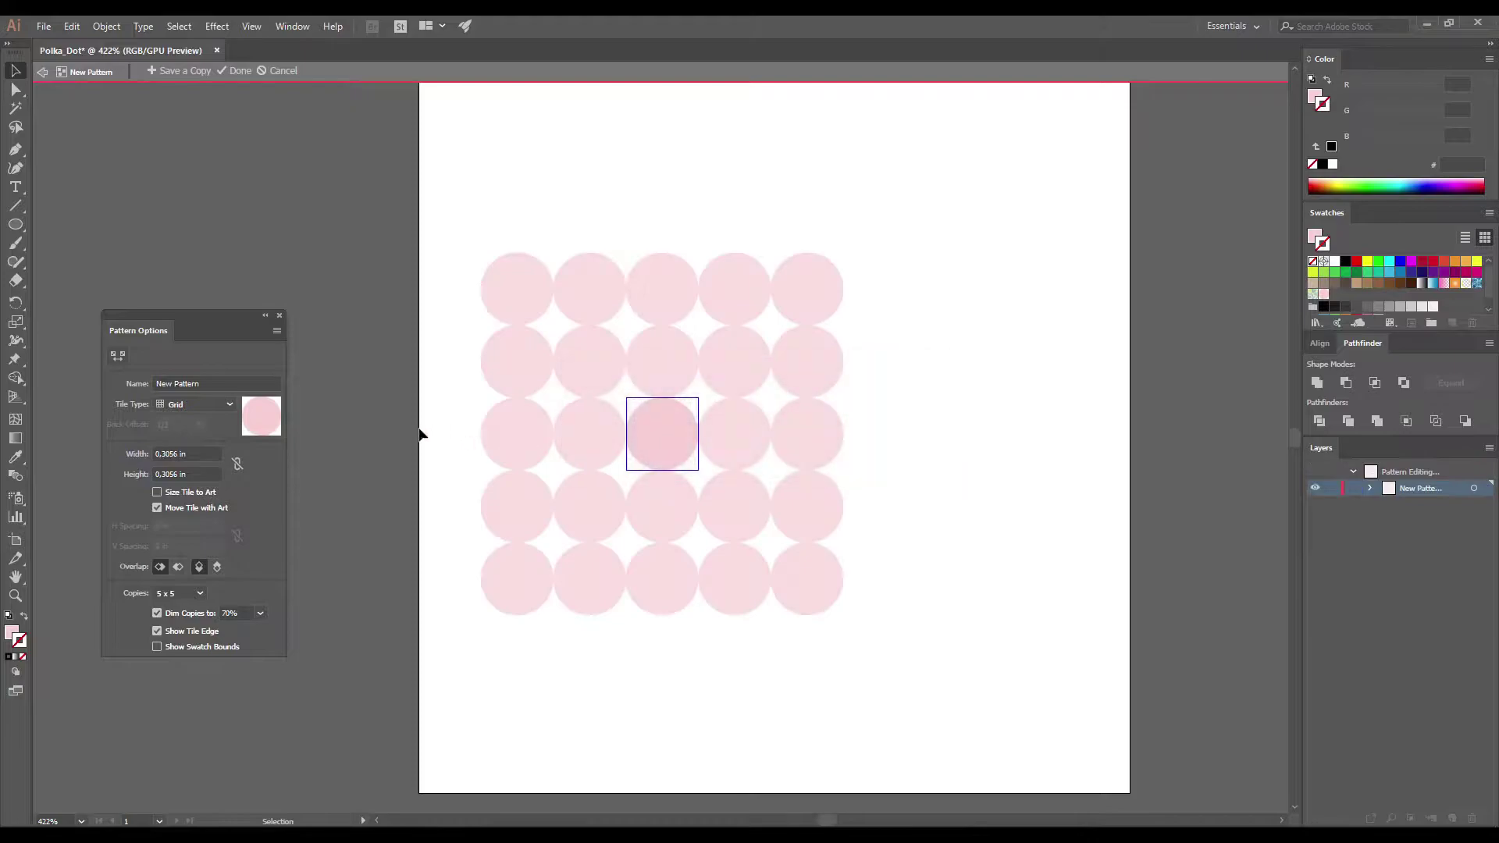
# Name the pattern 'Polka Dot' with Hex by Column tile type
pyautogui.moveTo(205, 384); pyautogui.dragTo(122, 377)
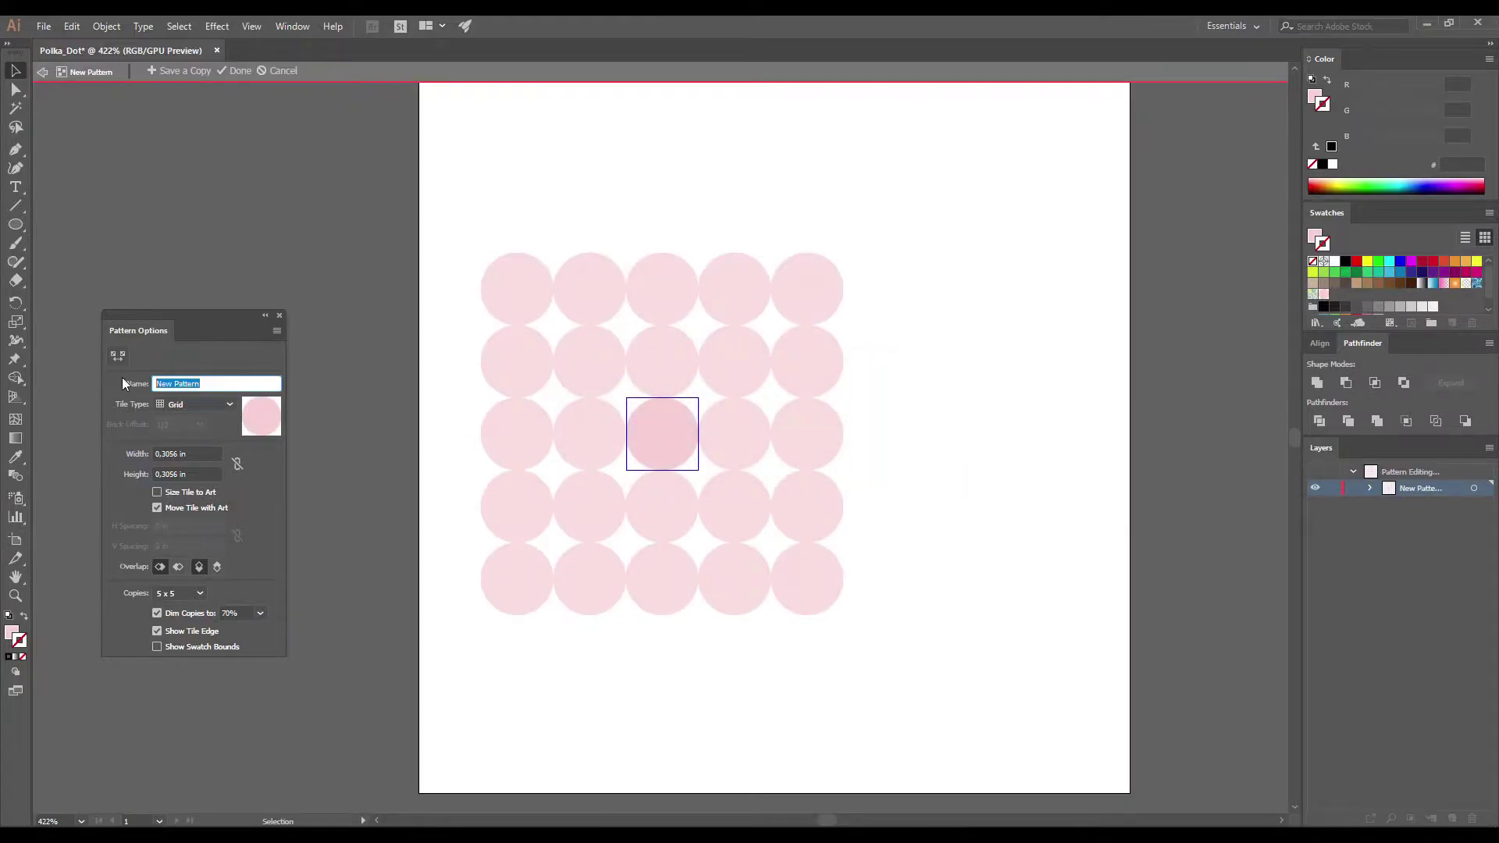
pyautogui.write('Polka Dot')
pyautogui.click(199, 405)
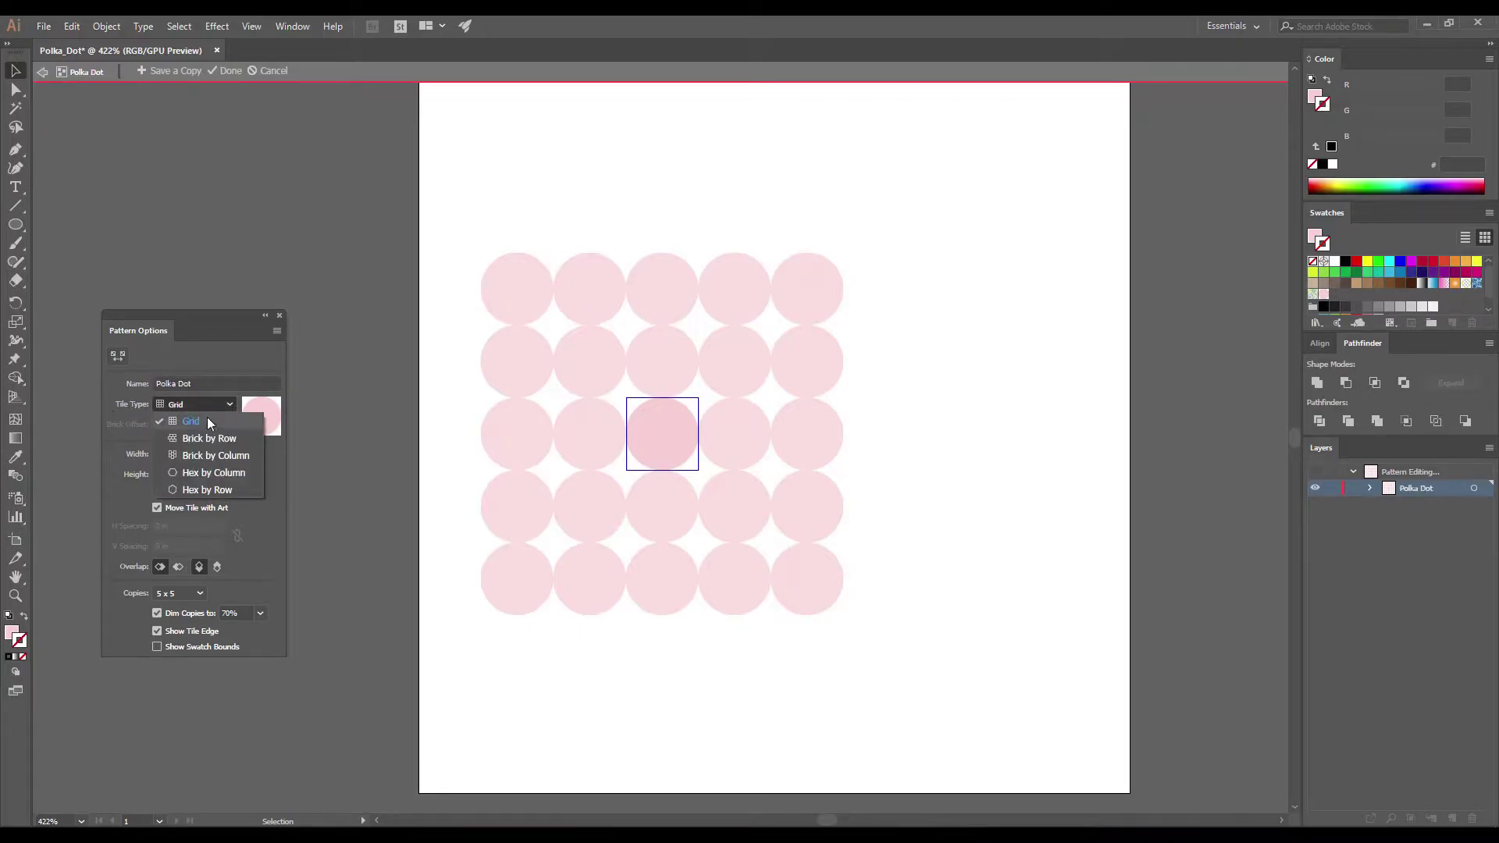
pyautogui.click(227, 472)
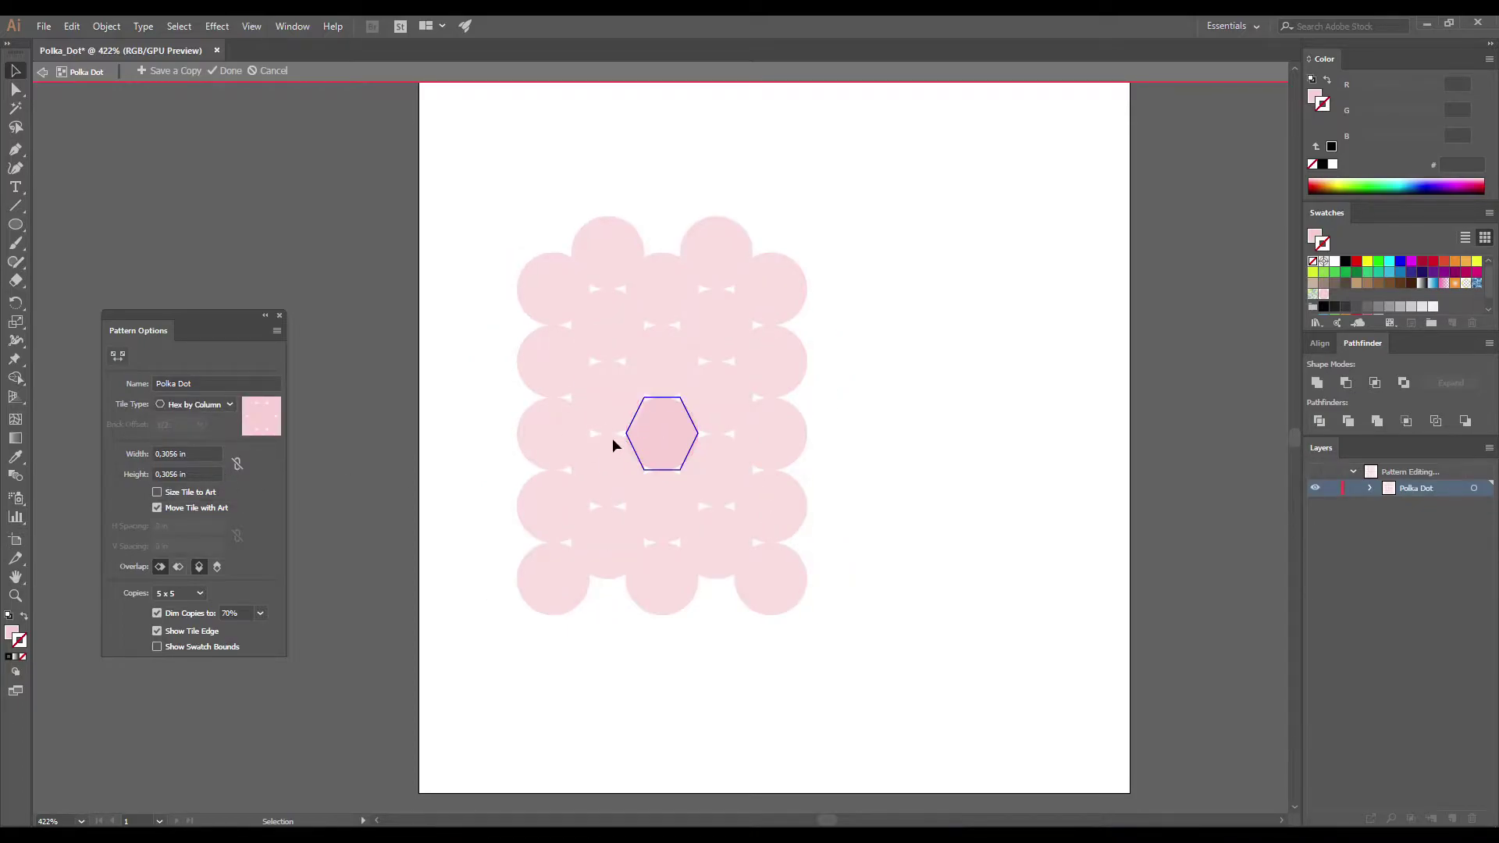
# Set the pattern tile width and height to 0.75 in
pyautogui.moveTo(179, 454); pyautogui.dragTo(163, 454)
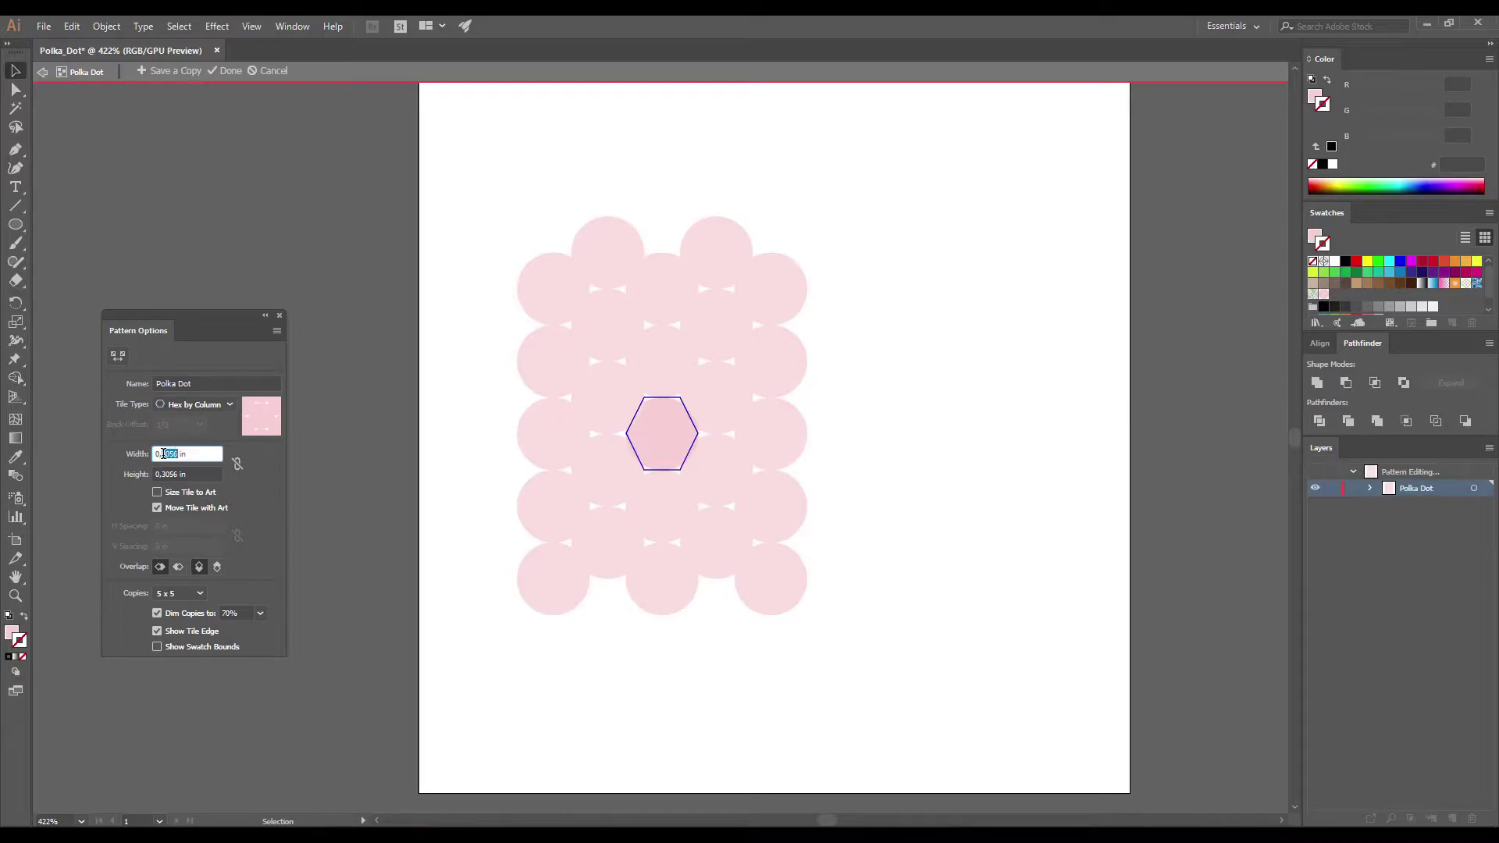
pyautogui.write('5')
pyautogui.press('Tab')
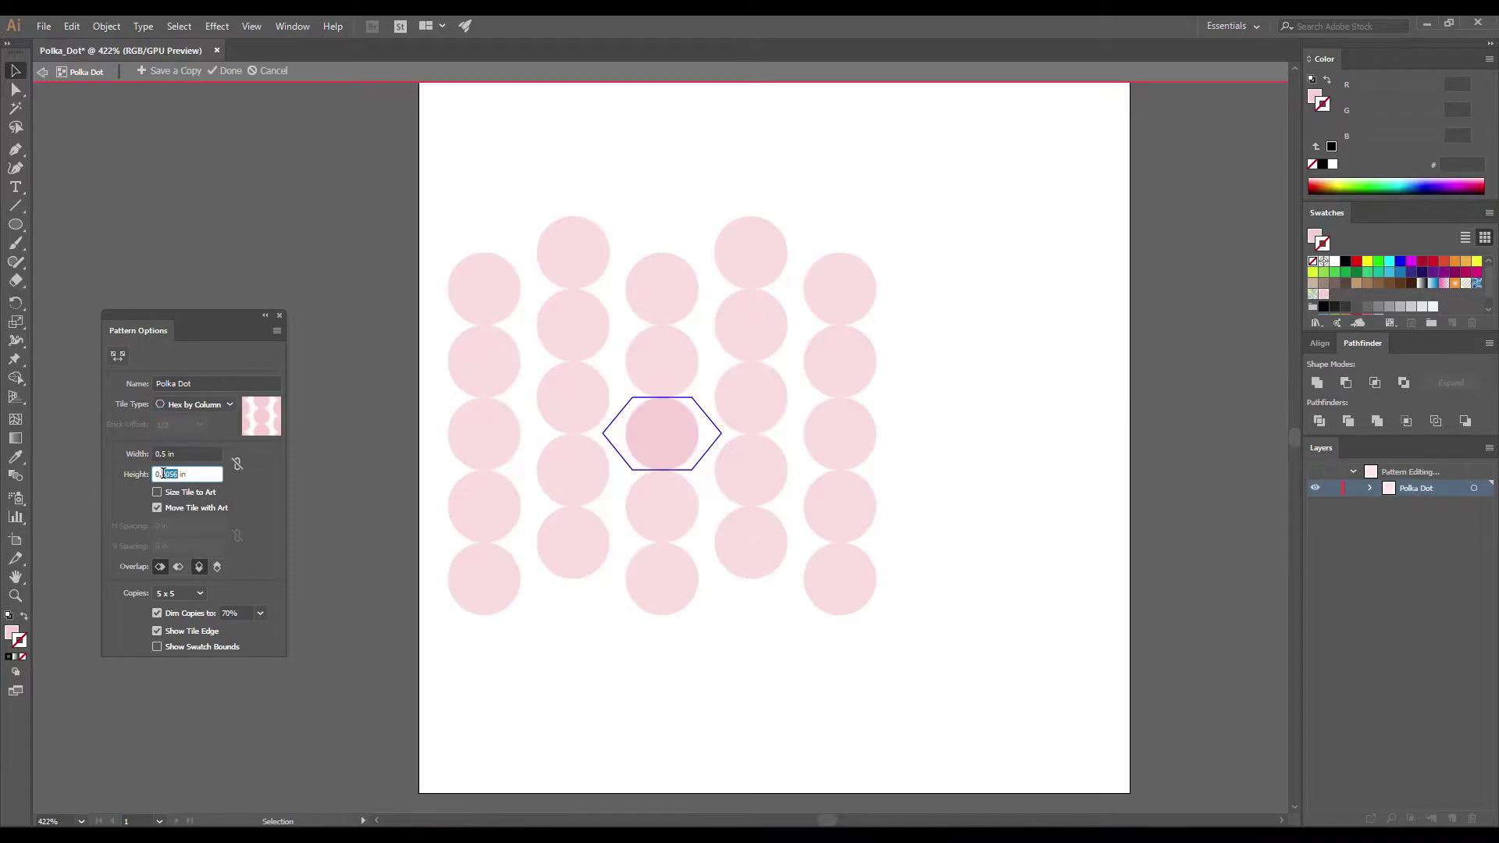
pyautogui.click(201, 473)
pyautogui.press('Return')
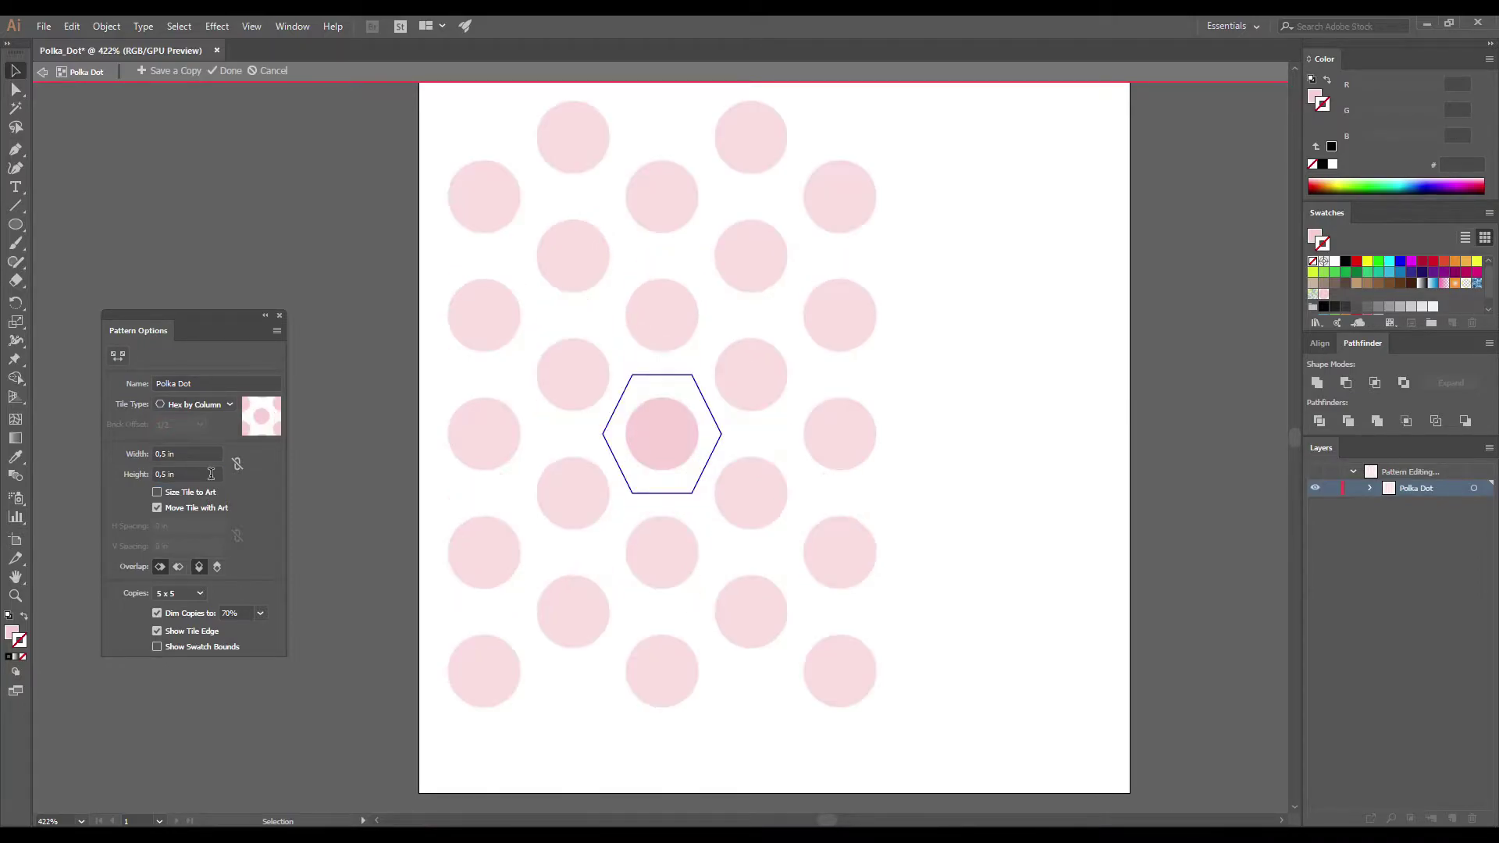
pyautogui.click(166, 454)
pyautogui.press('BackSpace')
pyautogui.write('75')
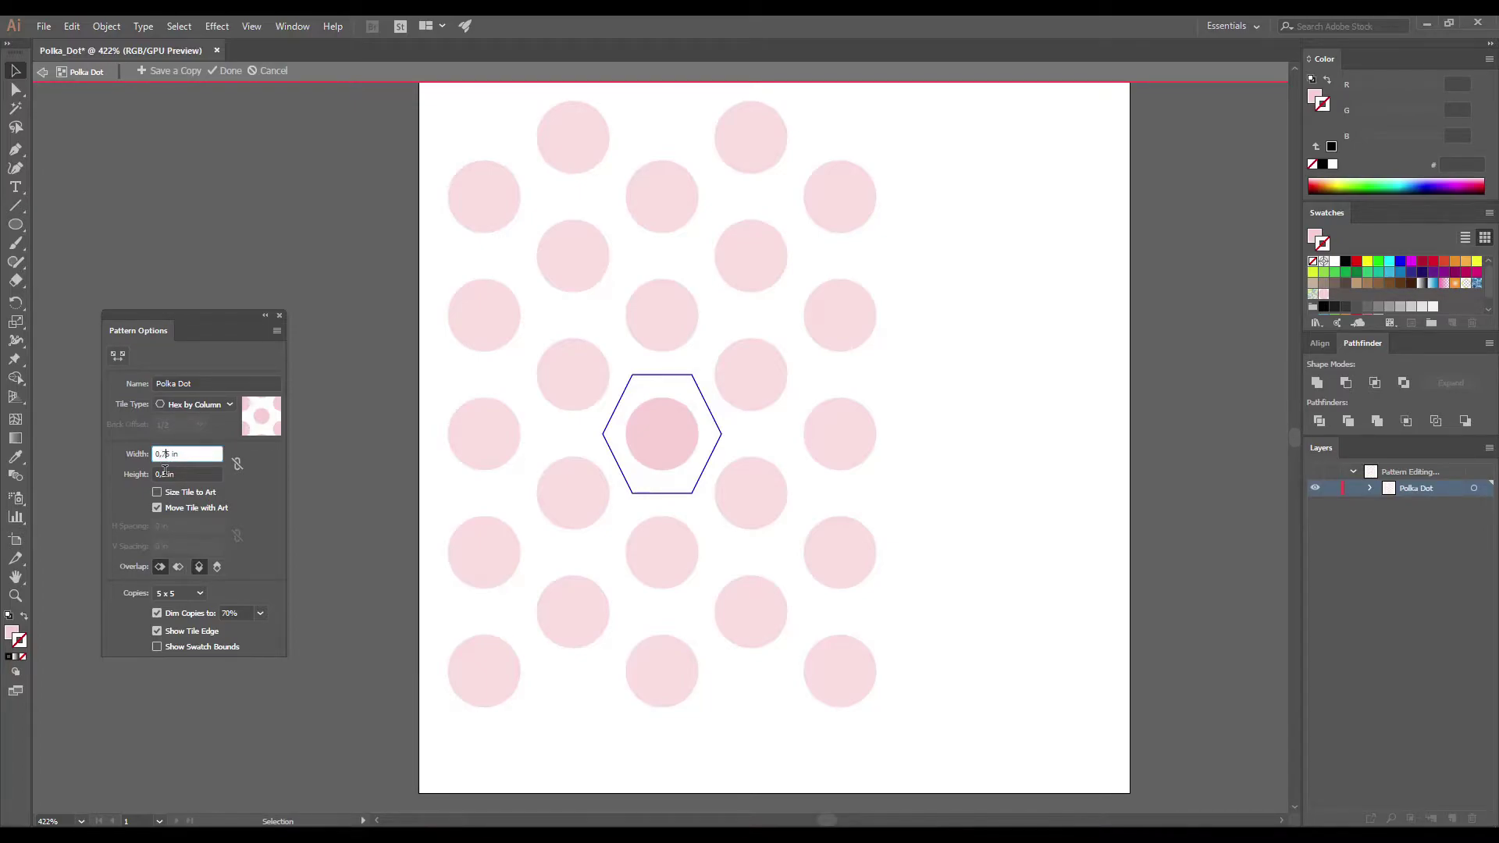
pyautogui.press('Tab')
pyautogui.write('7')
pyautogui.press('Return')
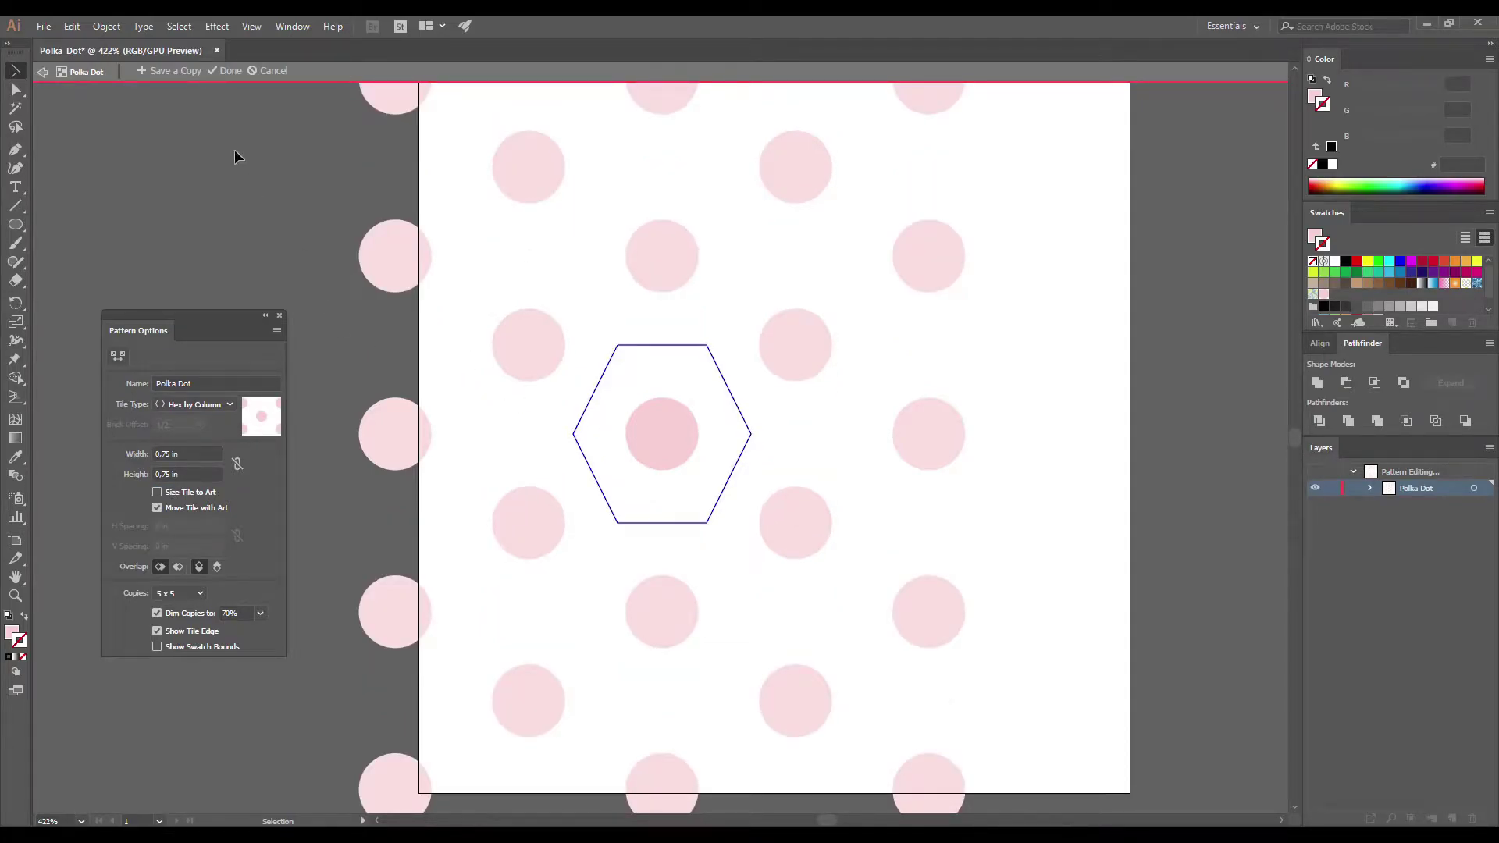
# Save the pattern and delete the original pink circle
pyautogui.click(230, 71)
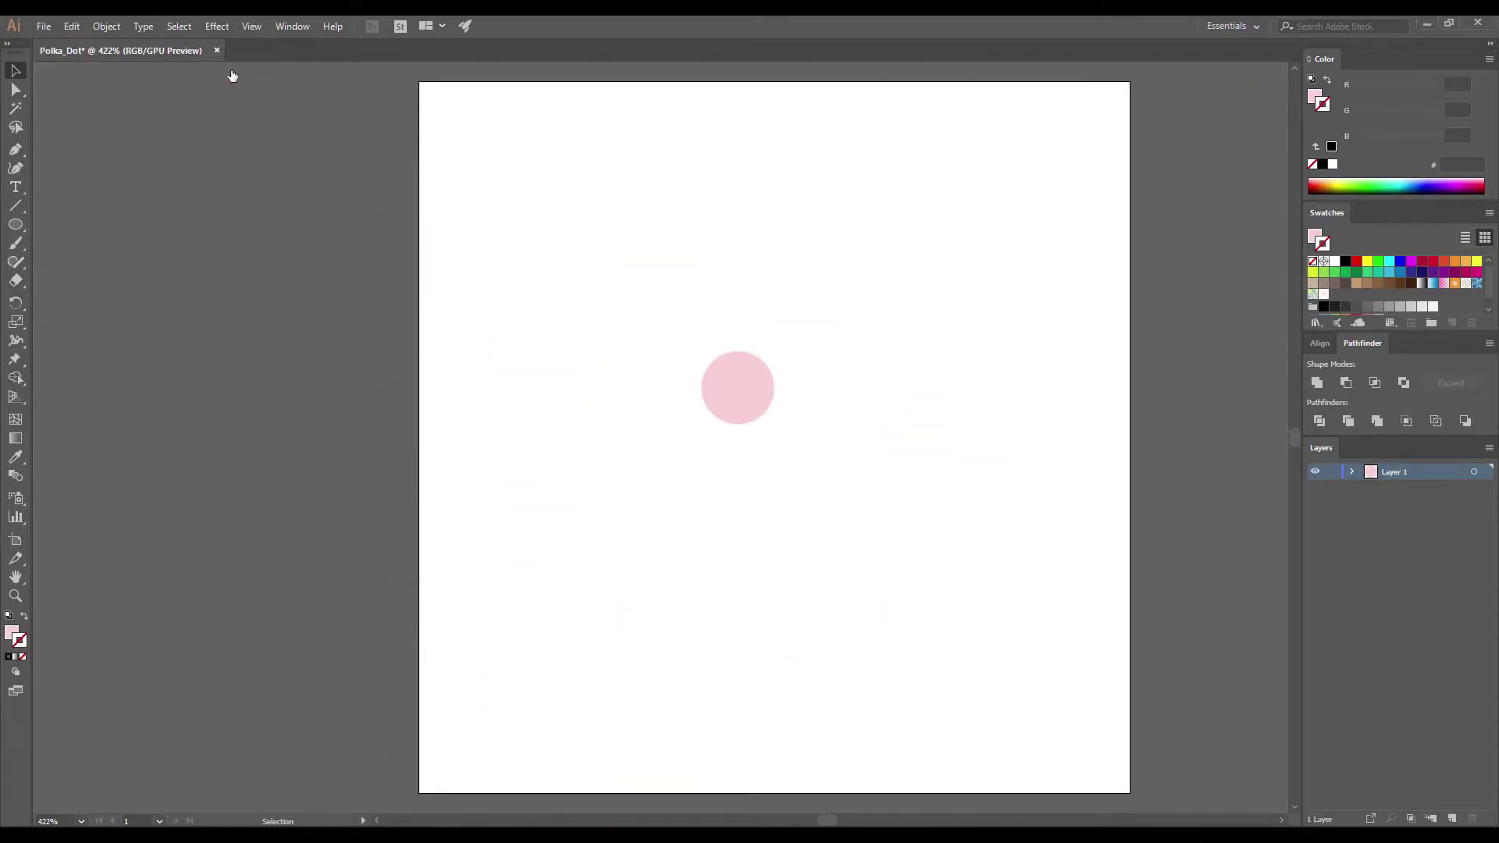
pyautogui.click(729, 388)
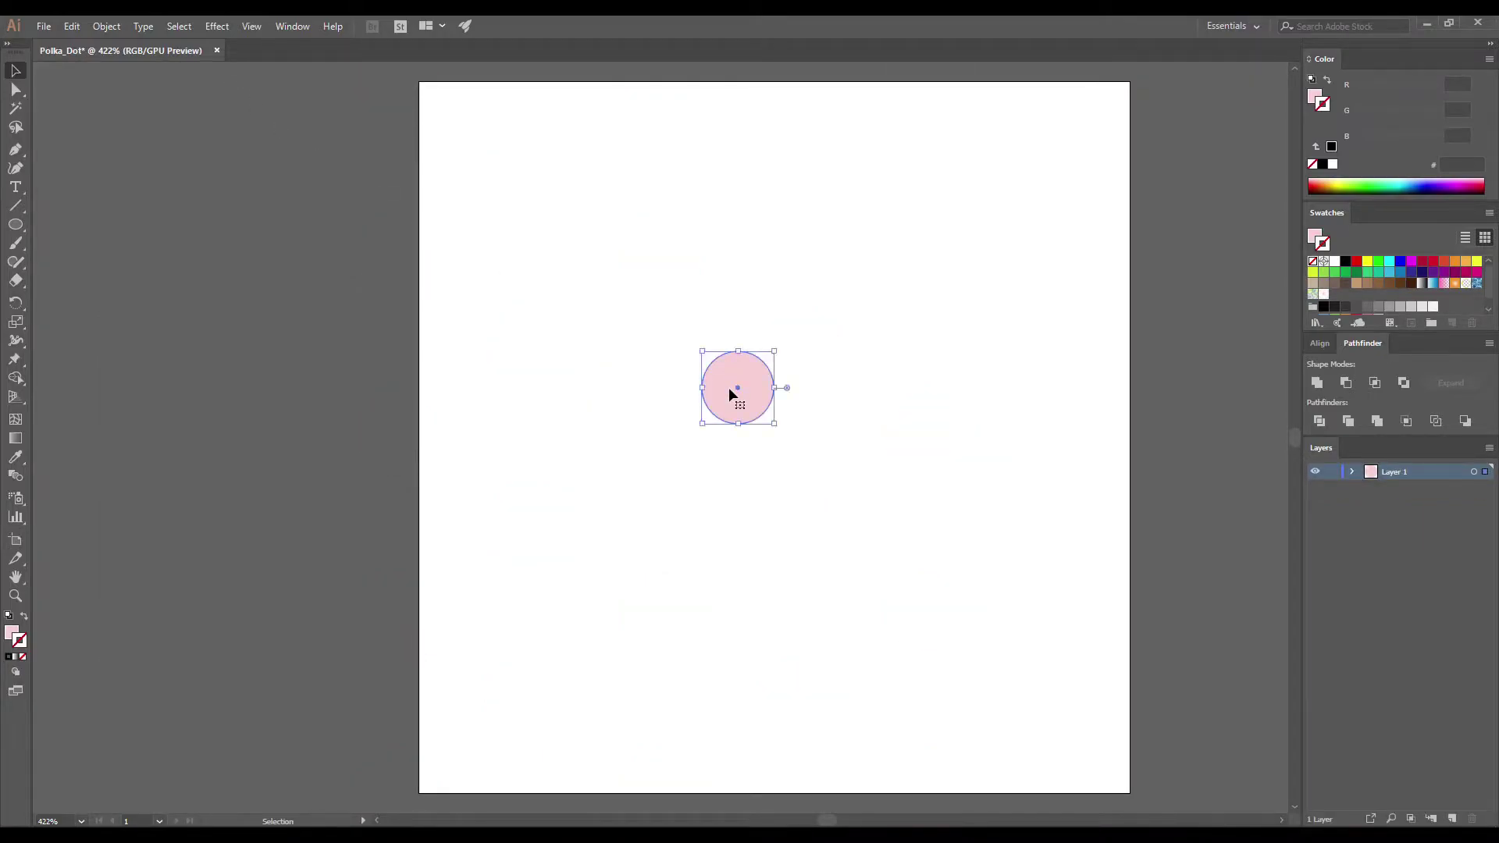
pyautogui.press('Delete')
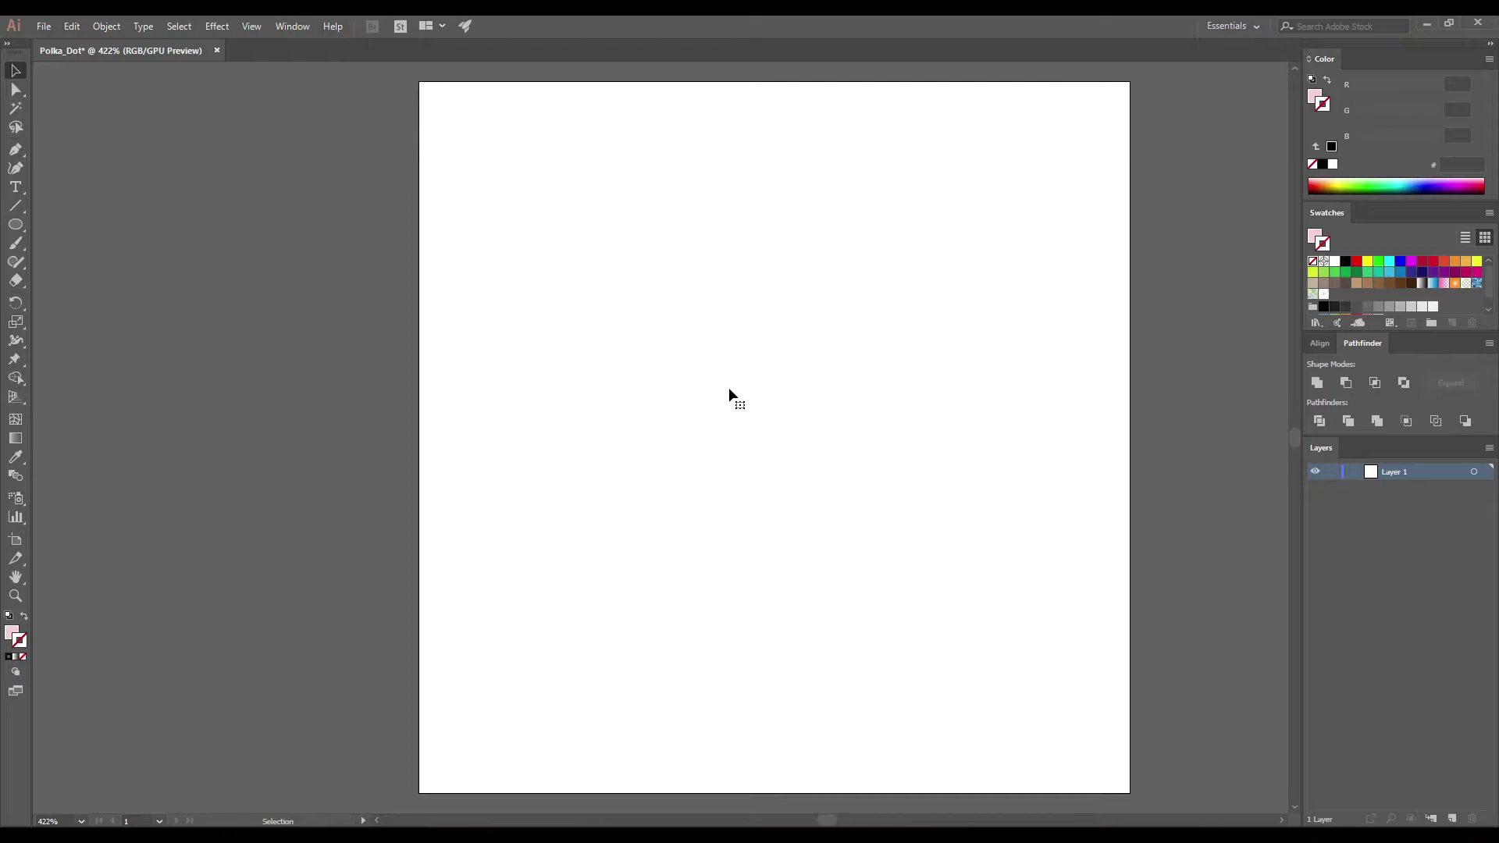
# Draw a rectangle covering the whole artboard, filled with the Polka Dot pattern
pyautogui.click(1324, 294)
pyautogui.press('m')
pyautogui.moveTo(418, 79); pyautogui.dragTo(1130, 791)
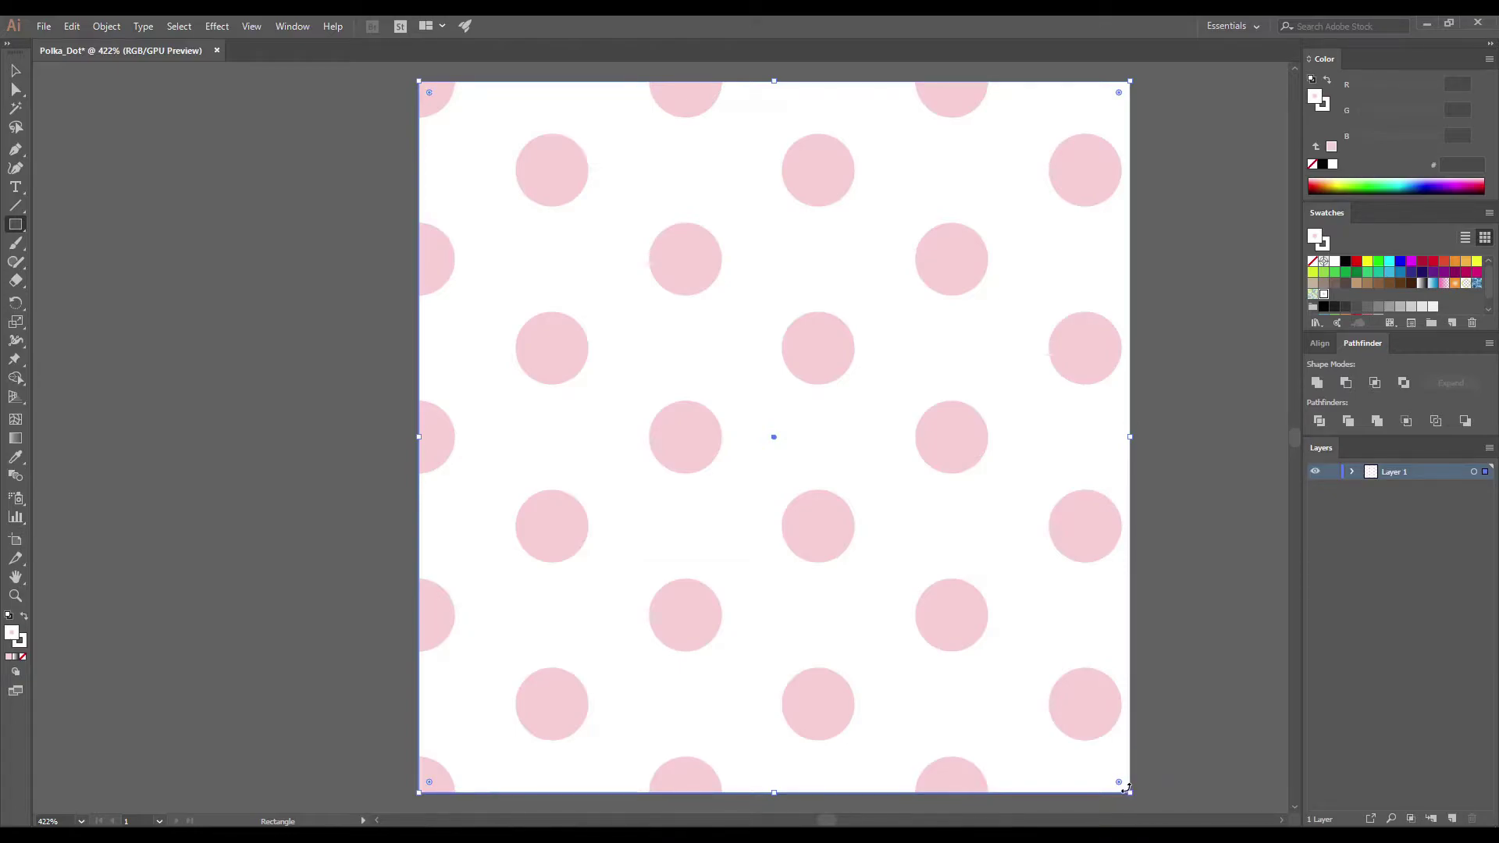
pyautogui.press('v')
# Recolour the Polka Dot pattern's dot to deeper pink #FFA4A4 and save the pattern
pyautogui.doubleClick(1323, 295)
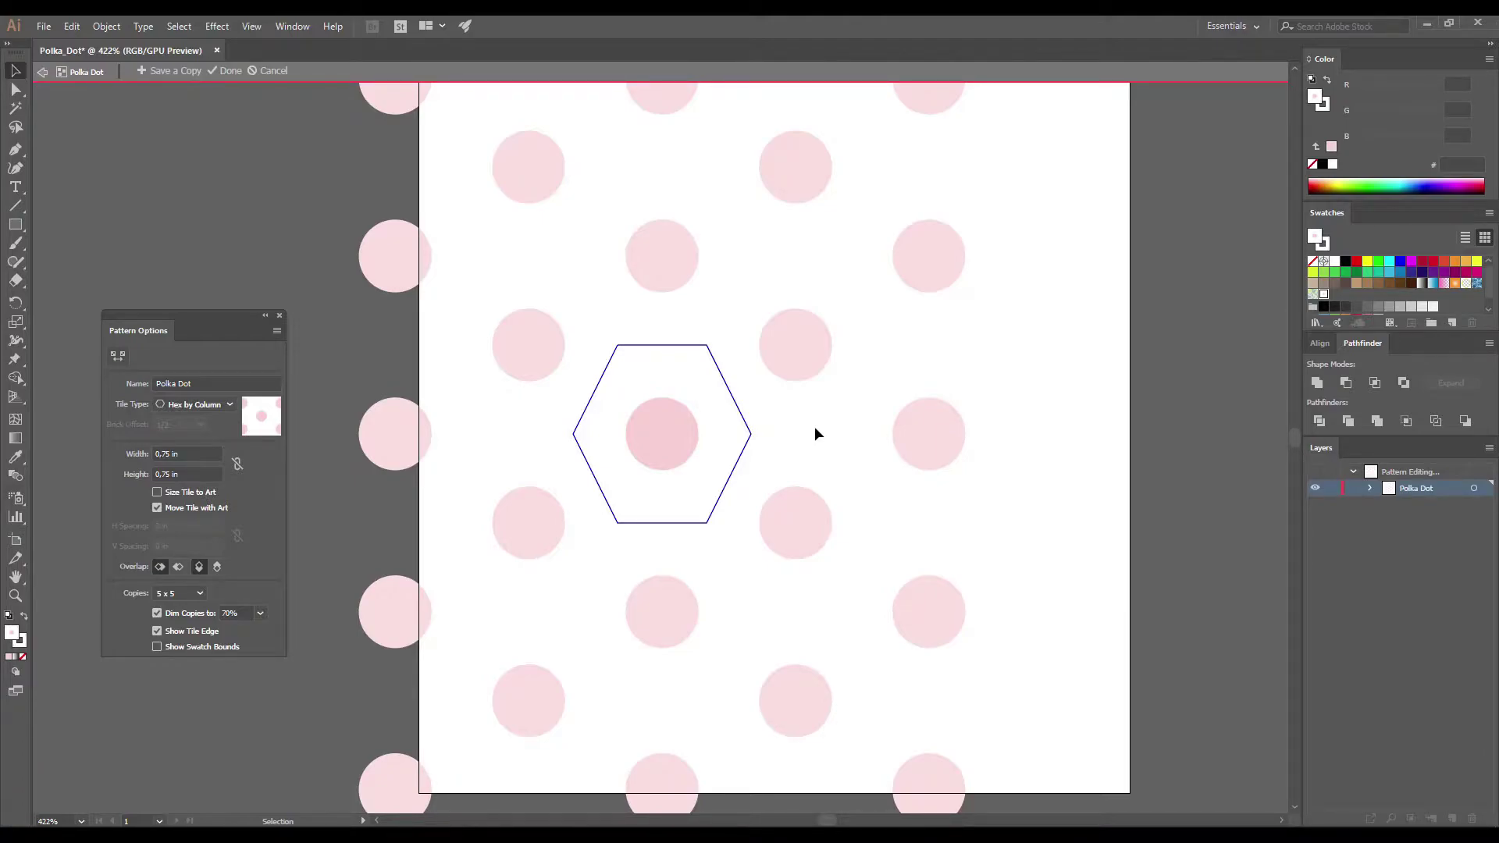
pyautogui.click(674, 451)
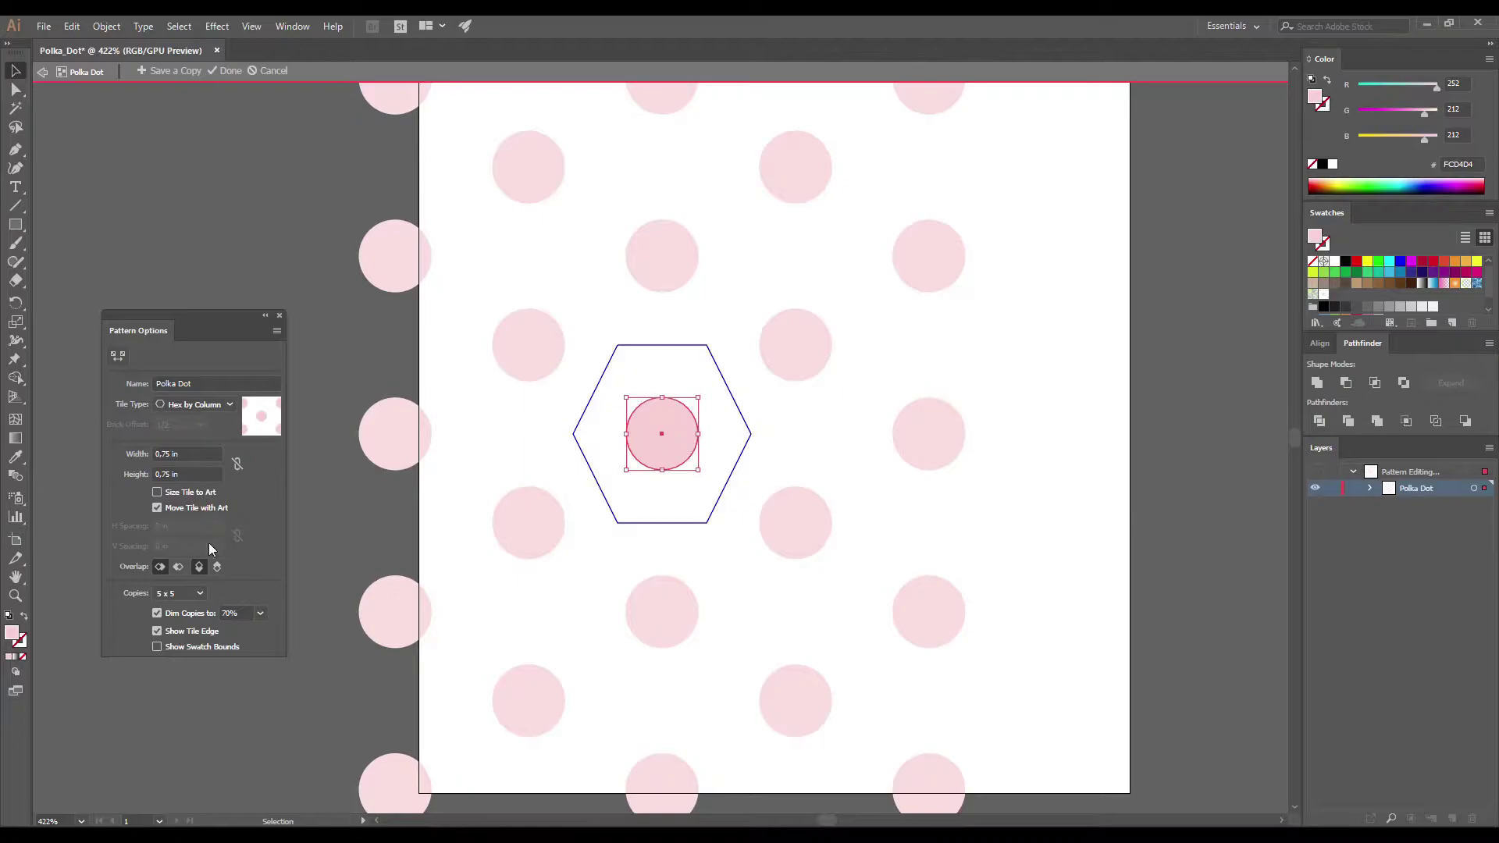
pyautogui.doubleClick(11, 633)
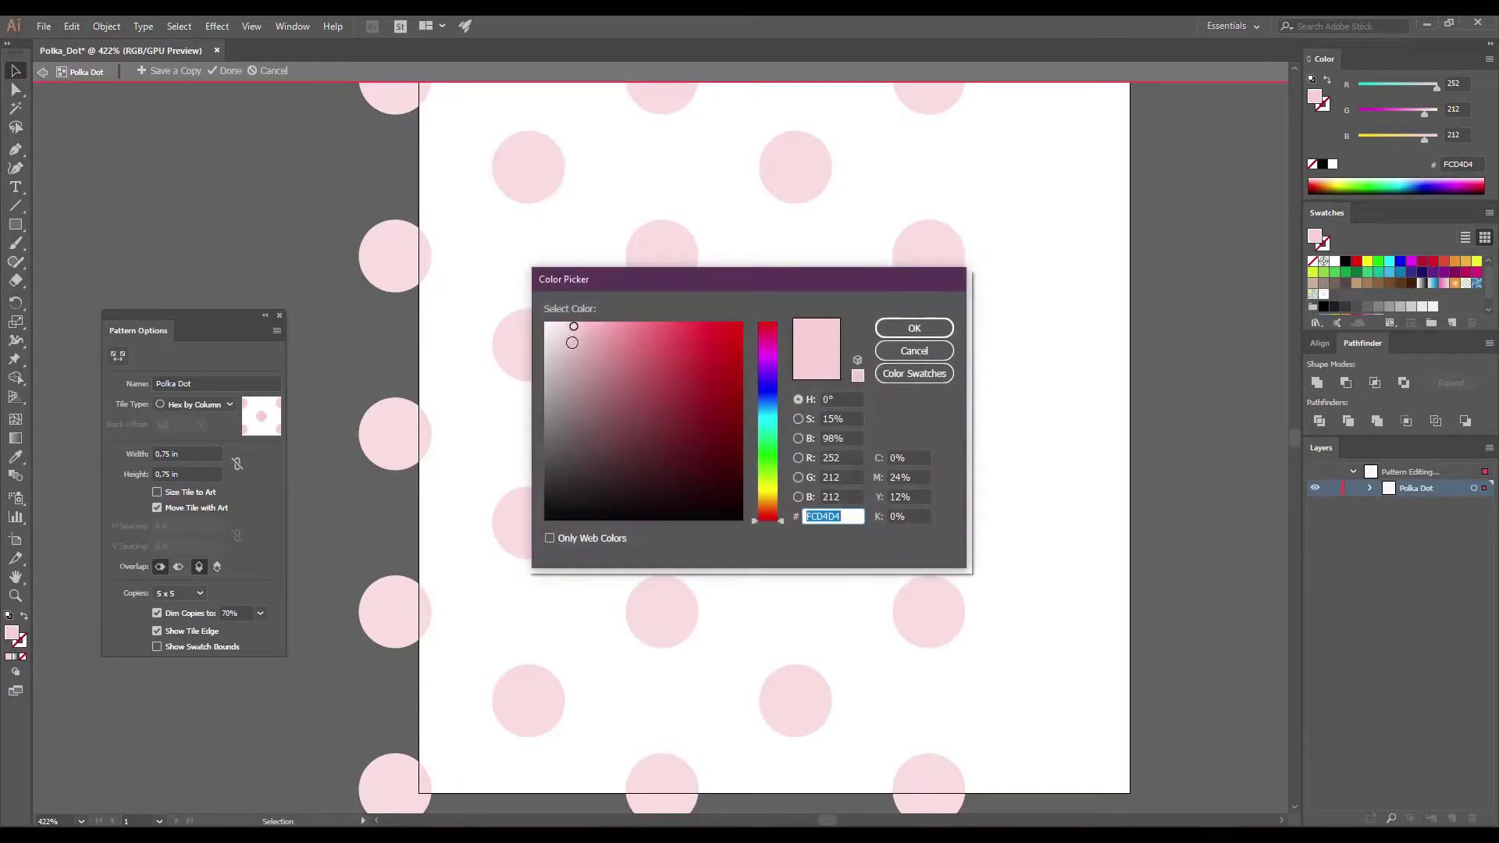
pyautogui.moveTo(592, 331); pyautogui.dragTo(616, 320)
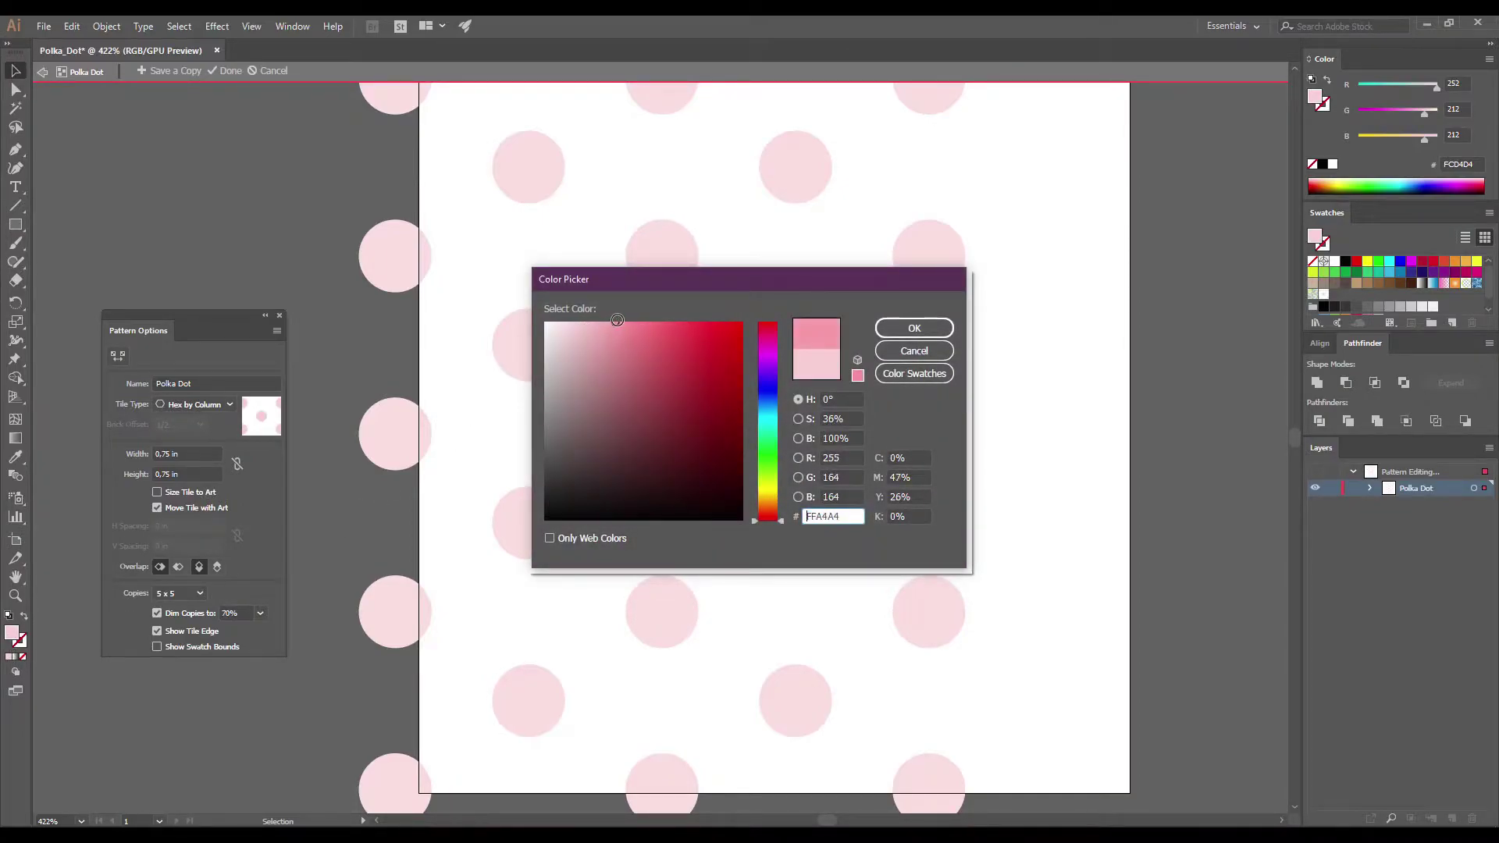
pyautogui.click(916, 331)
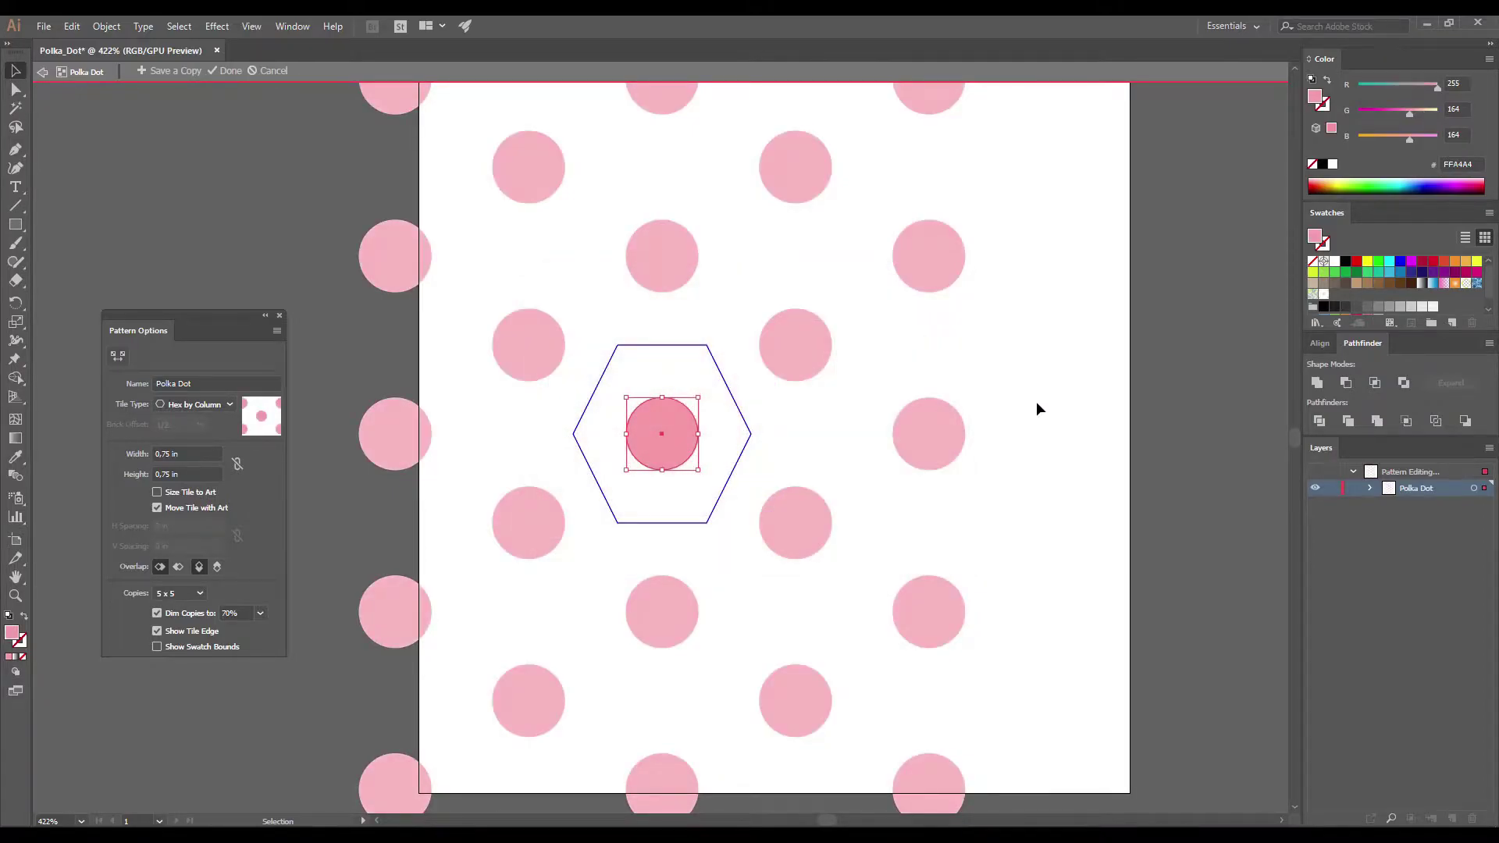
pyautogui.click(960, 399)
pyautogui.click(227, 71)
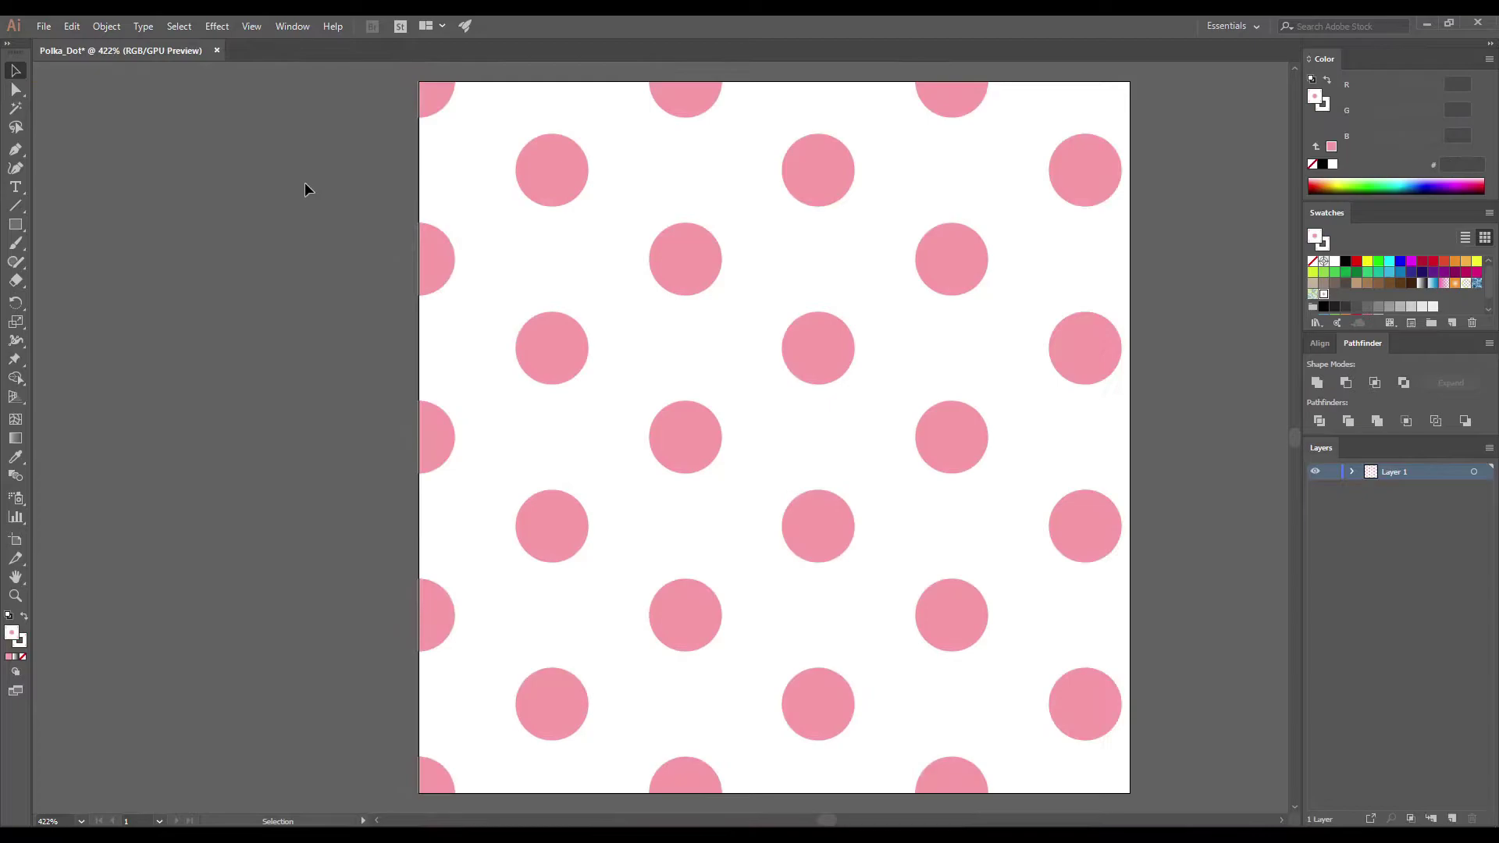
# Open Object > Transform > Scale with Transform Objects off and preview on
pyautogui.click(564, 342)
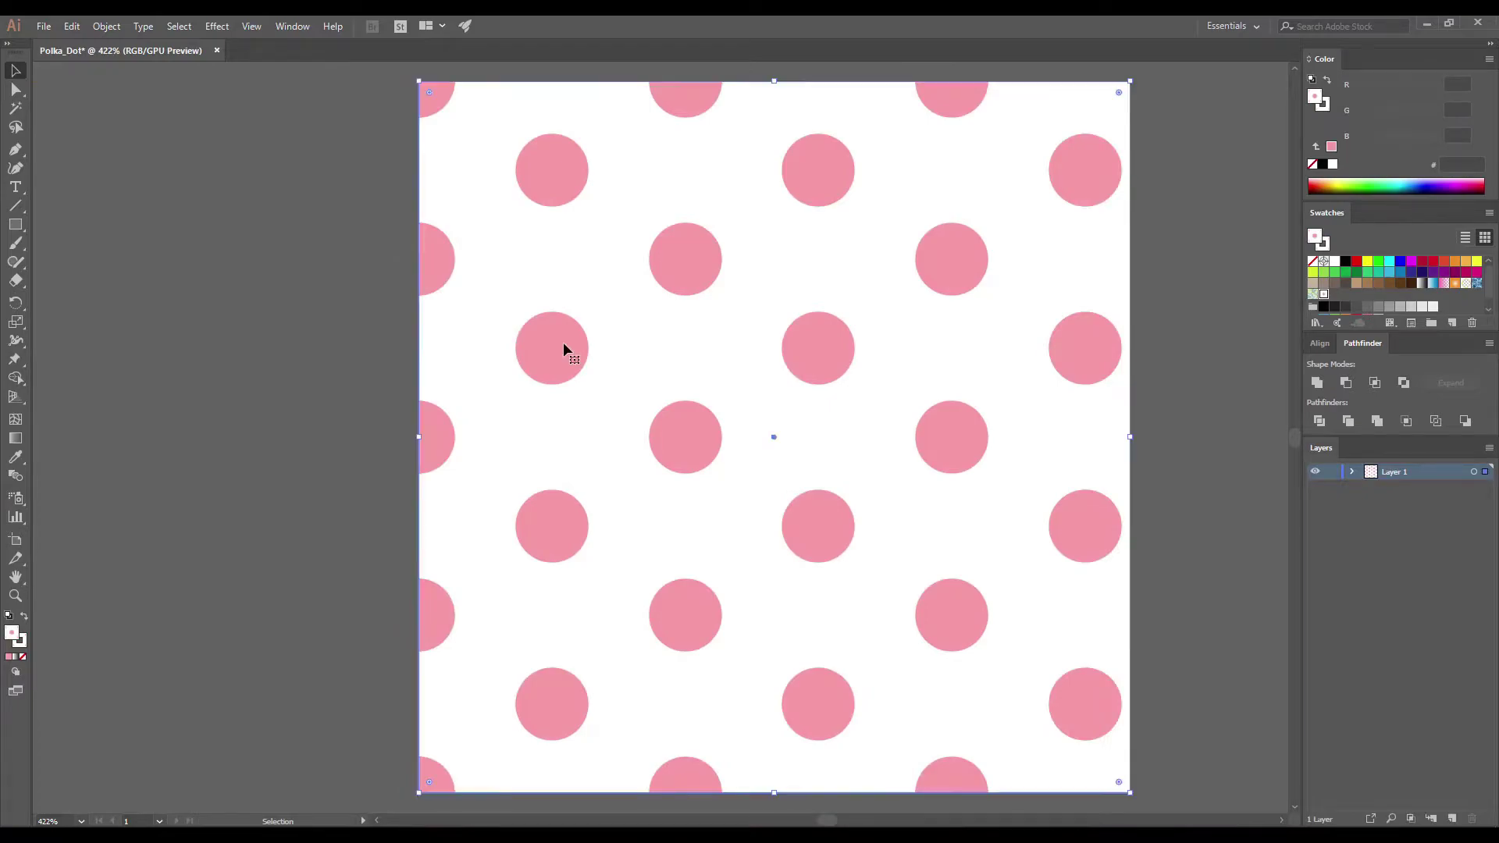
pyautogui.click(99, 27)
pyautogui.moveTo(209, 53)
pyautogui.click(340, 119)
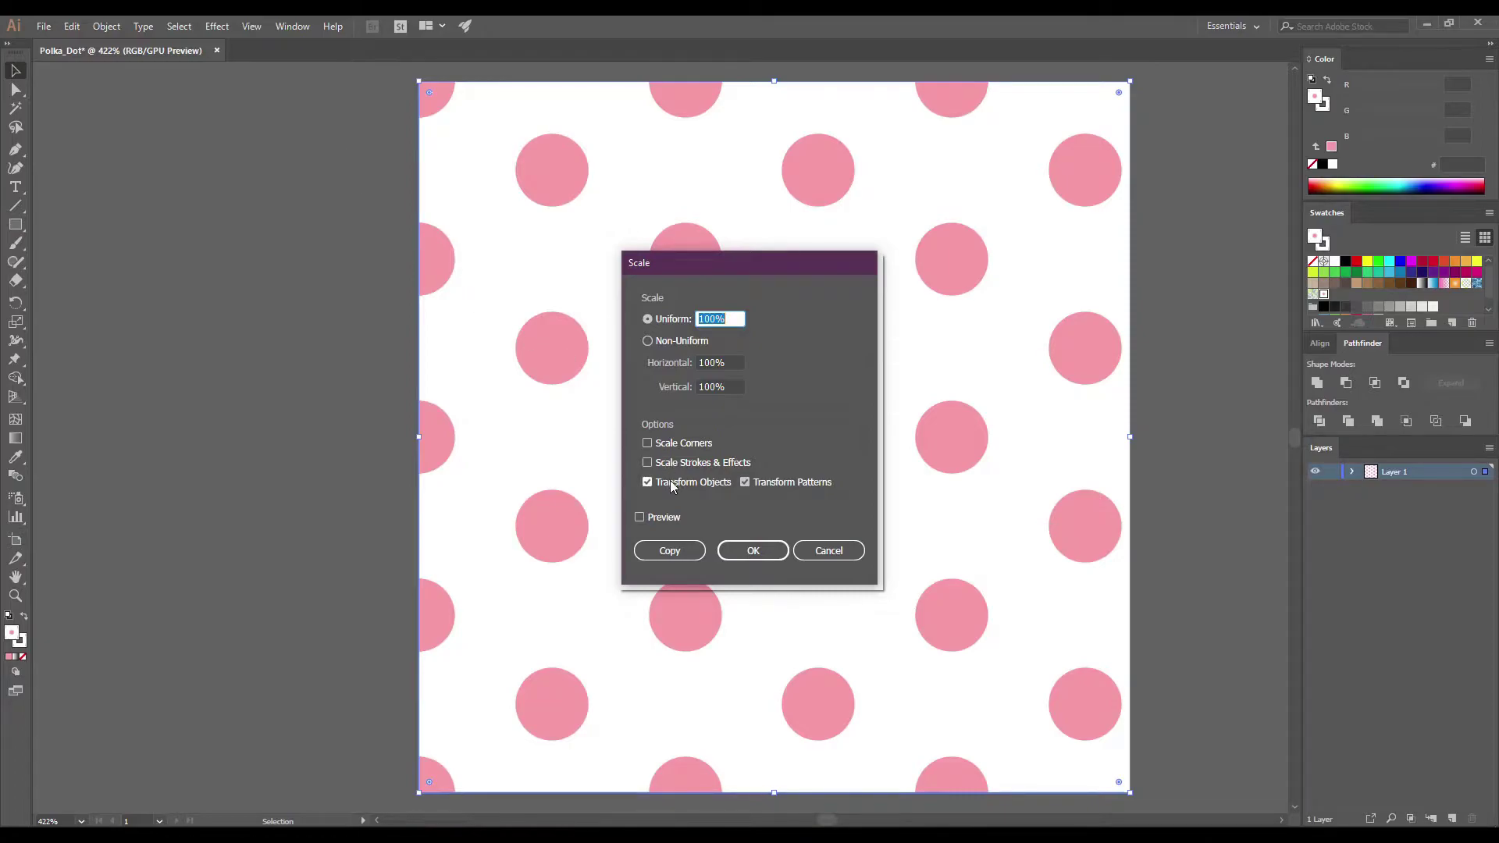
pyautogui.click(648, 482)
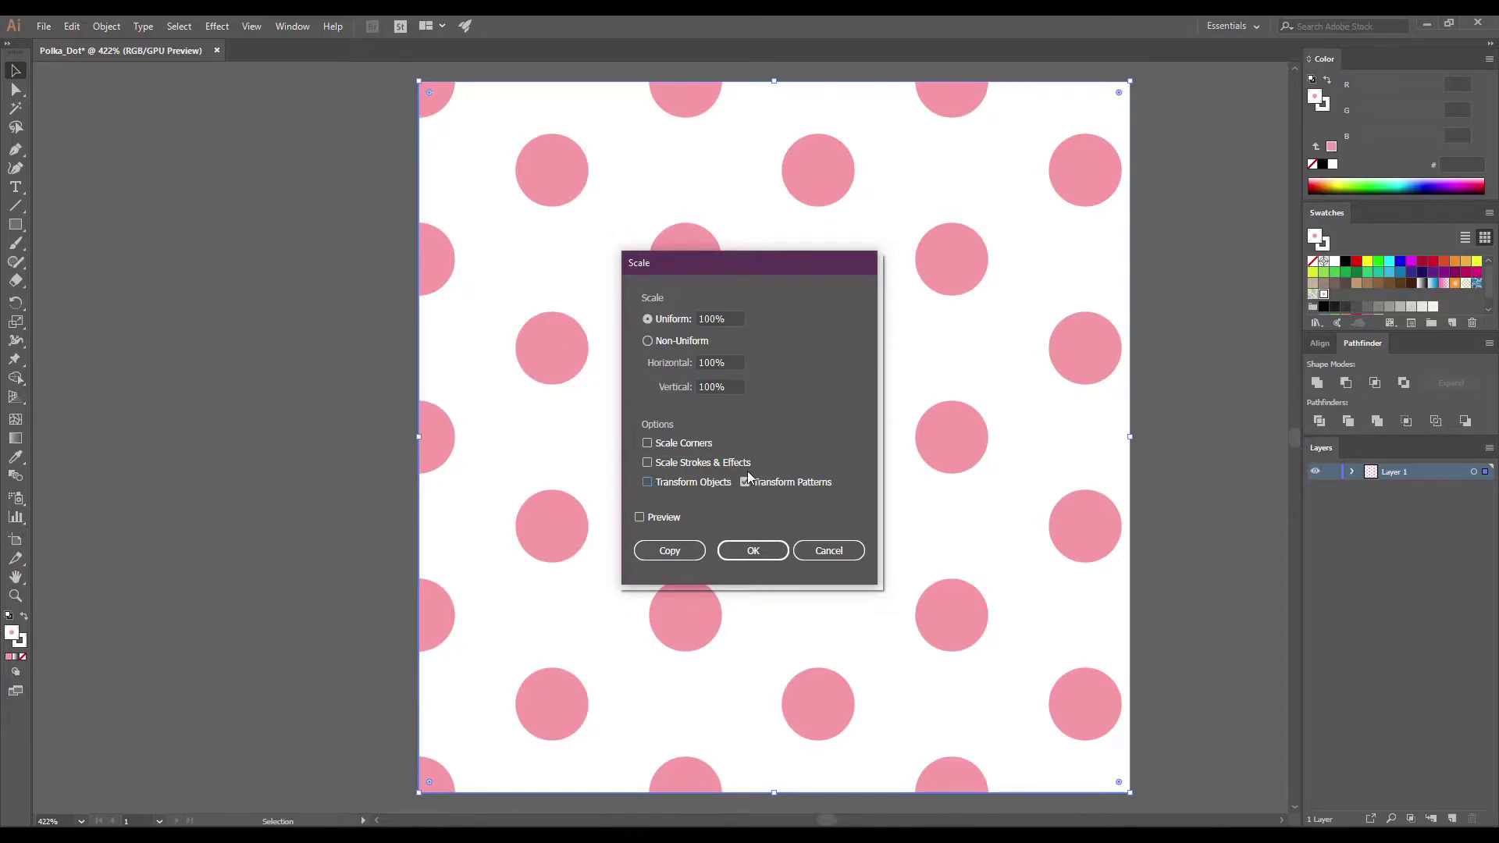
pyautogui.click(640, 517)
# After previewing 50% and 60%, scale the pattern uniformly to 70% and deselect
pyautogui.doubleClick(699, 319)
pyautogui.write('70')
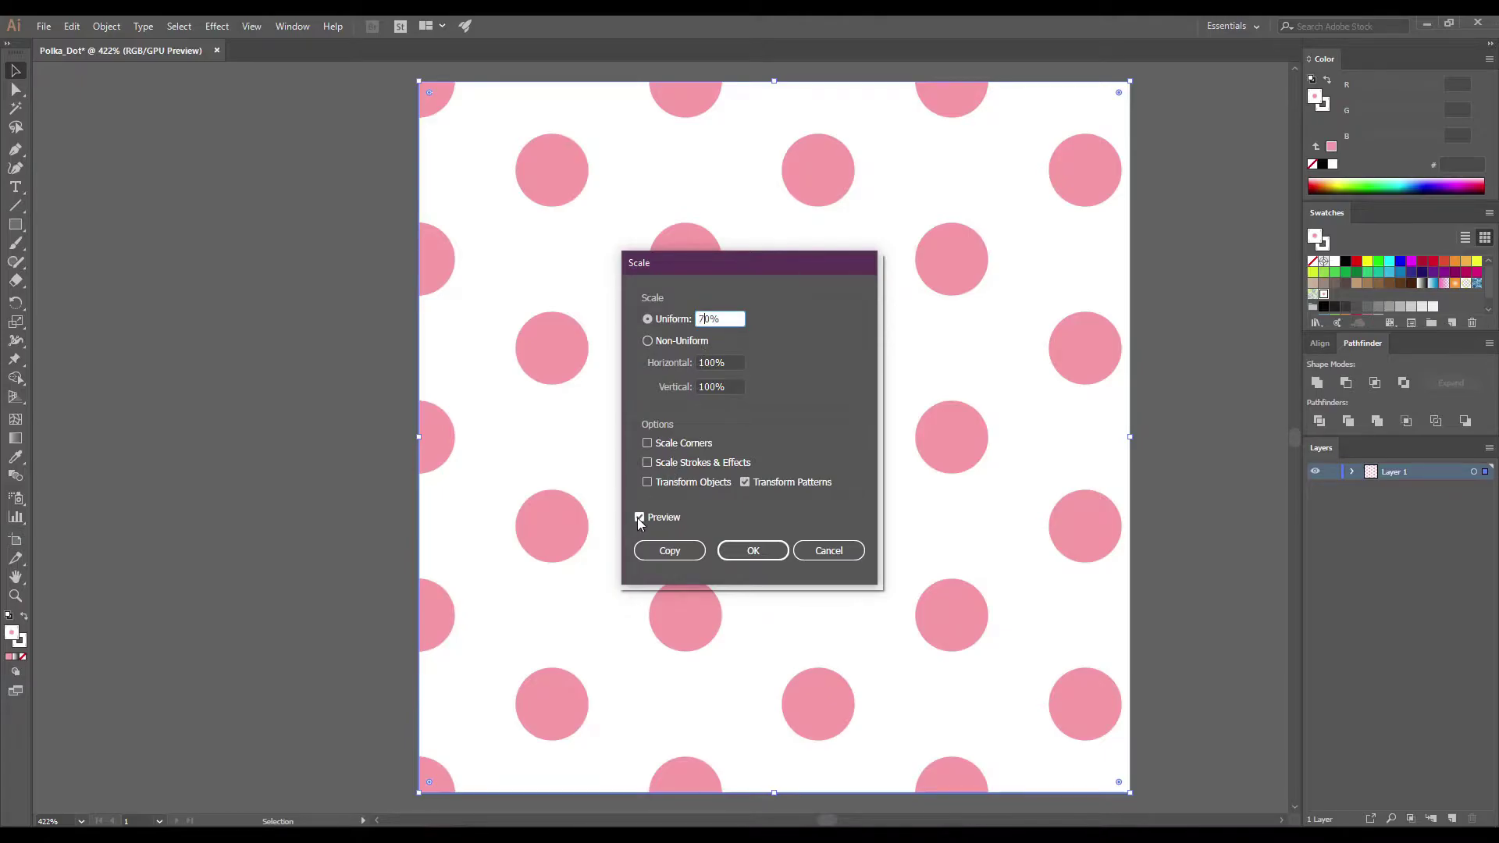
pyautogui.click(640, 518)
pyautogui.click(640, 518)
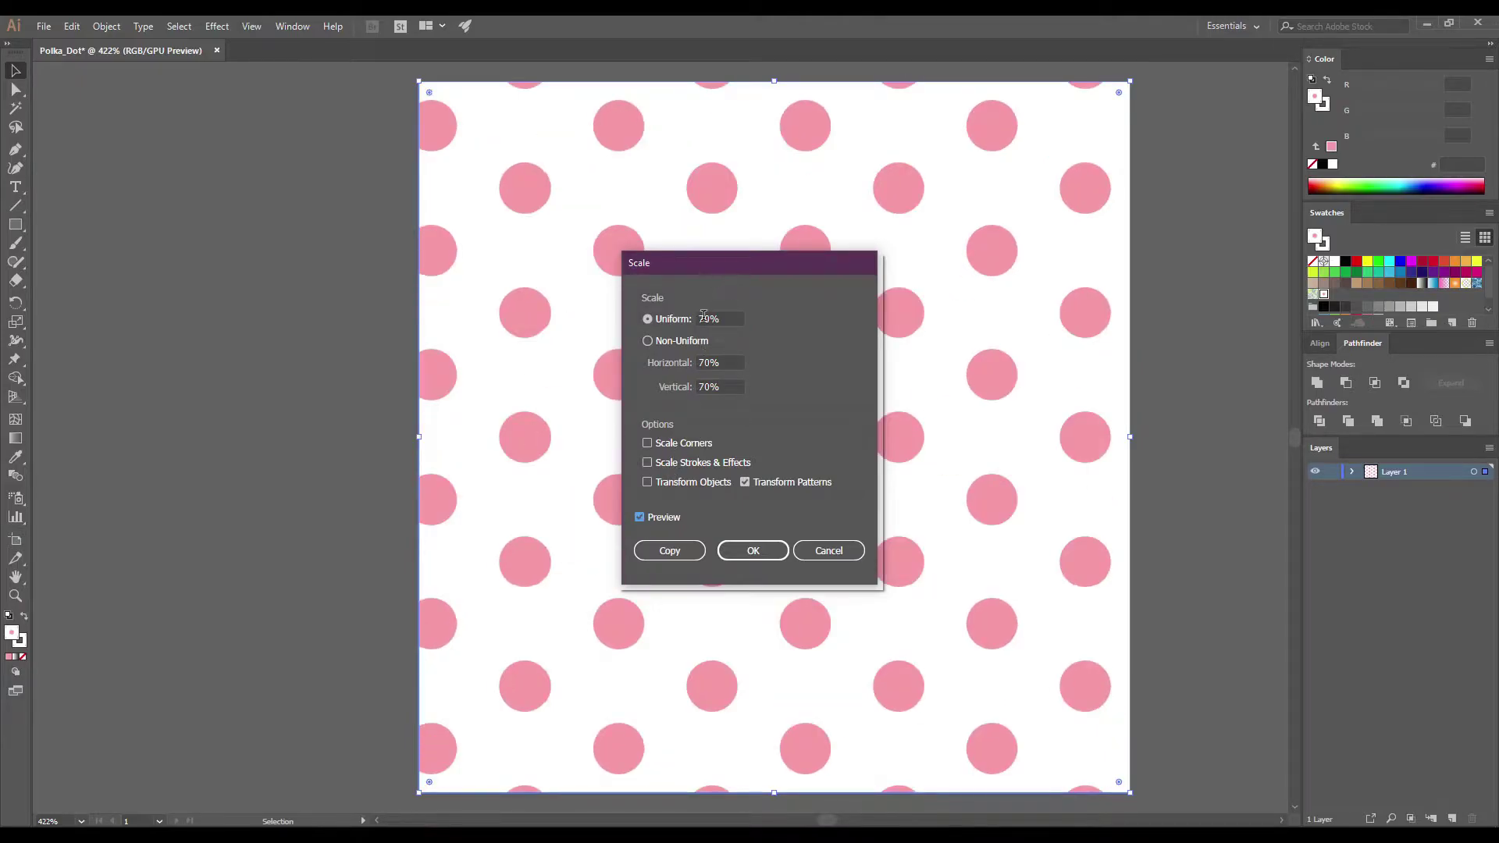
pyautogui.write('5')
pyautogui.click(640, 518)
pyautogui.click(640, 518)
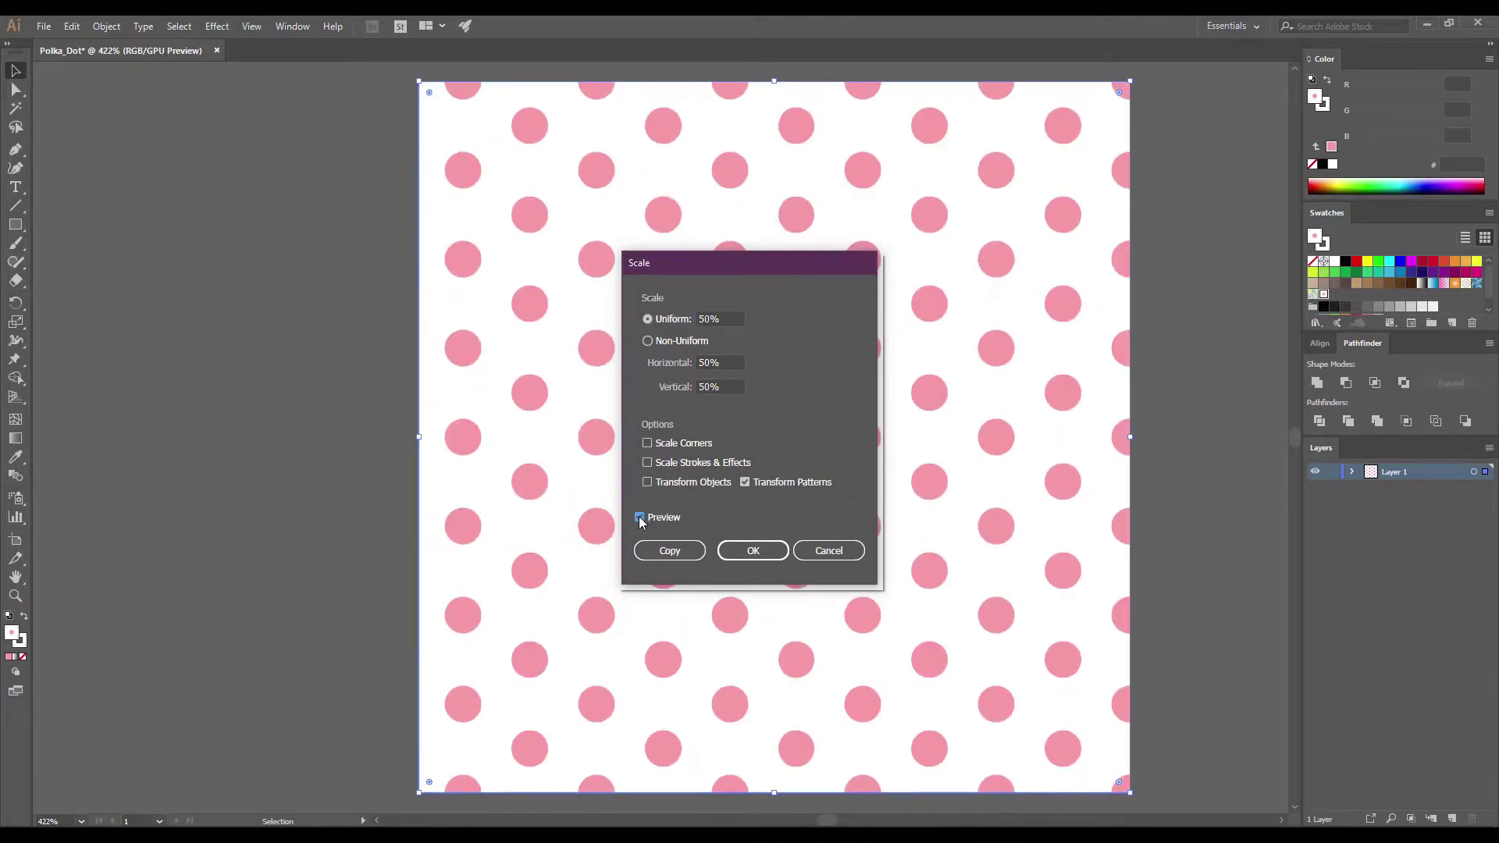
pyautogui.click(641, 519)
pyautogui.write('60')
pyautogui.click(640, 518)
pyautogui.click(640, 518)
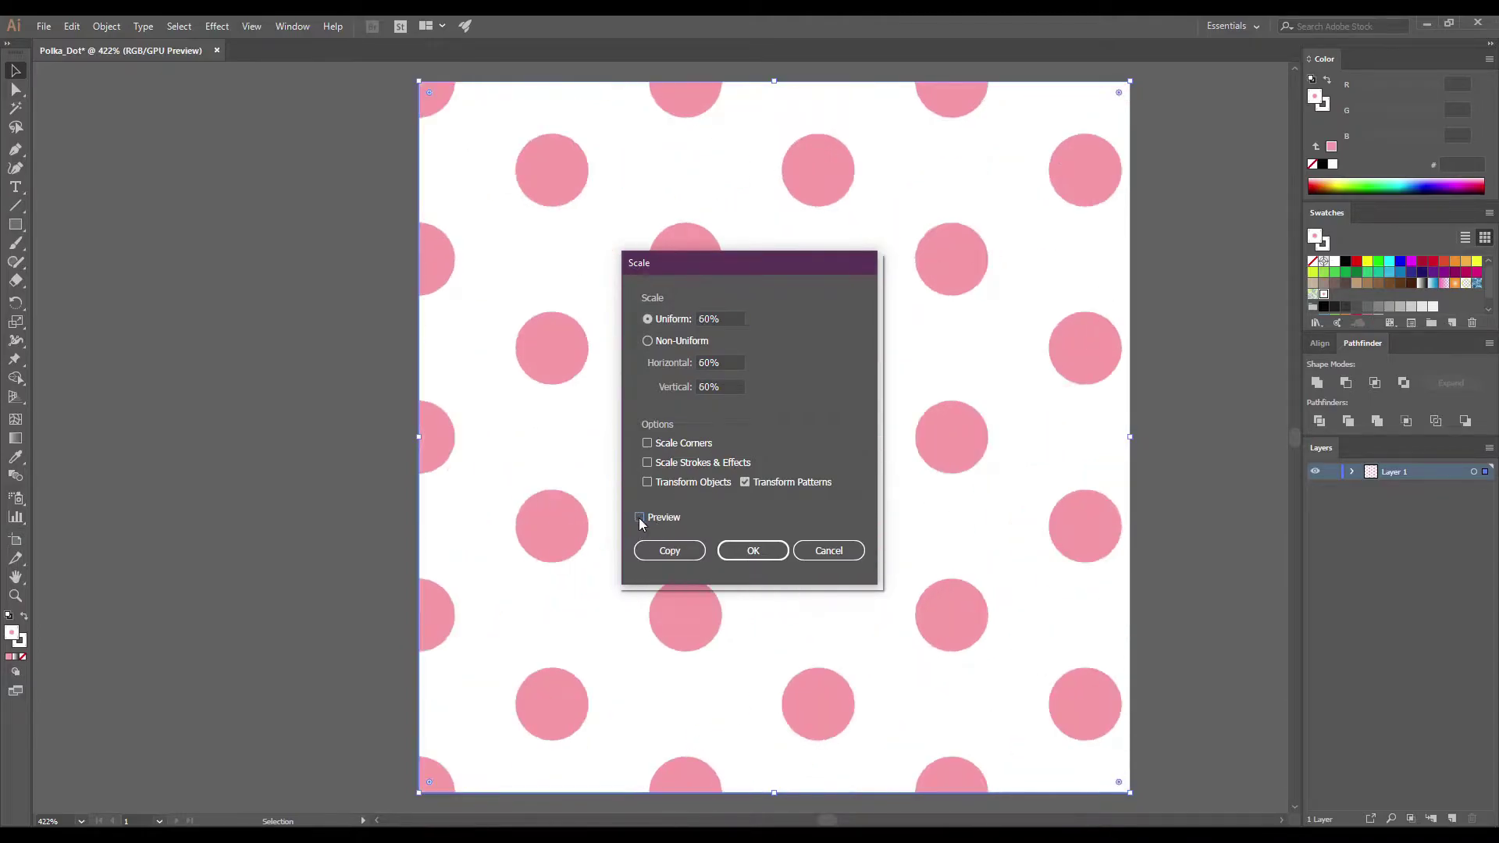
pyautogui.click(640, 518)
pyautogui.write('70')
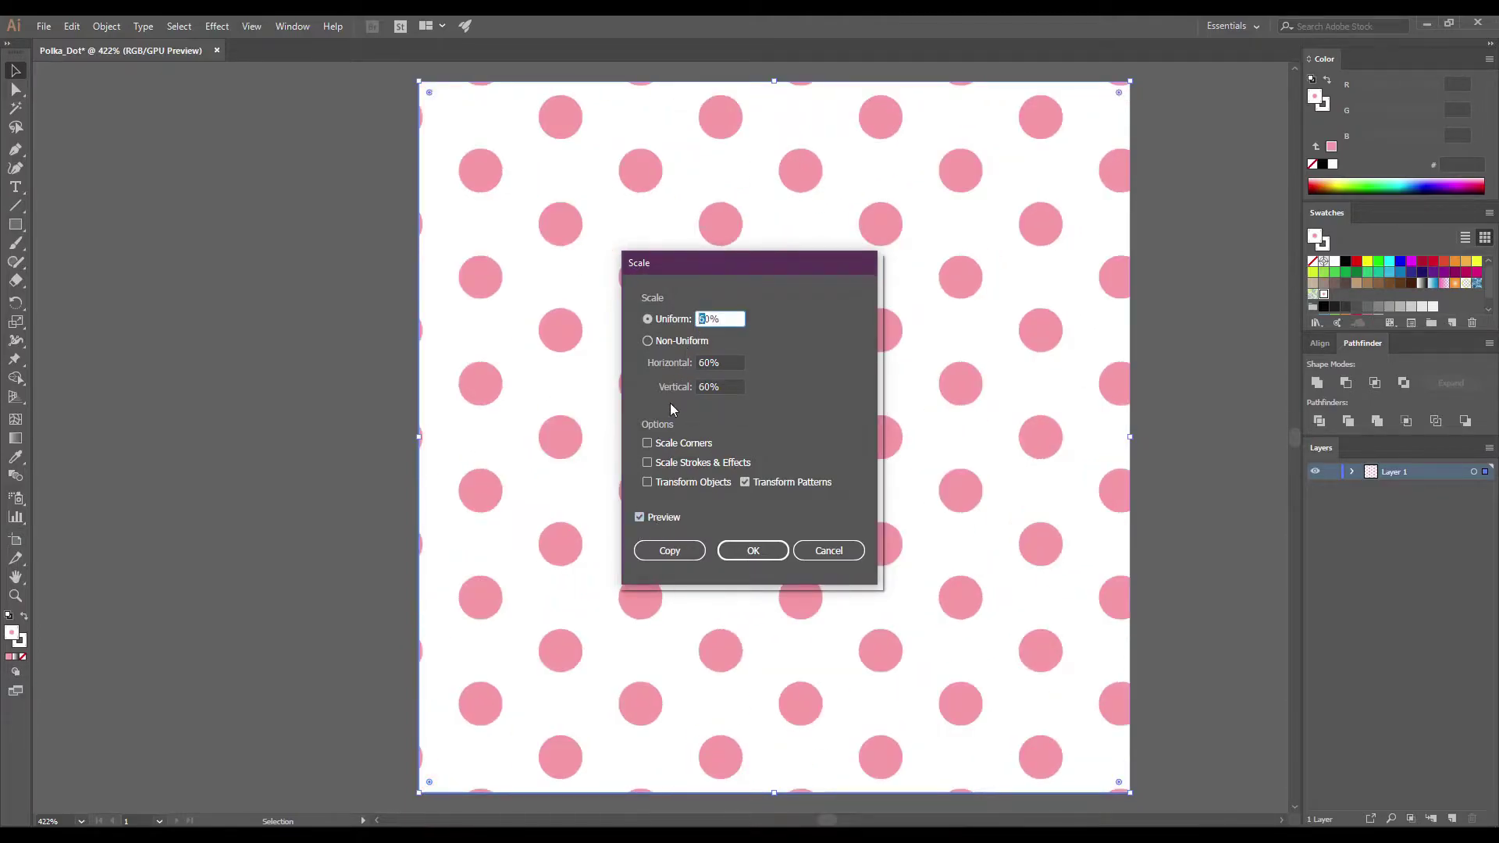
pyautogui.click(640, 519)
pyautogui.click(640, 518)
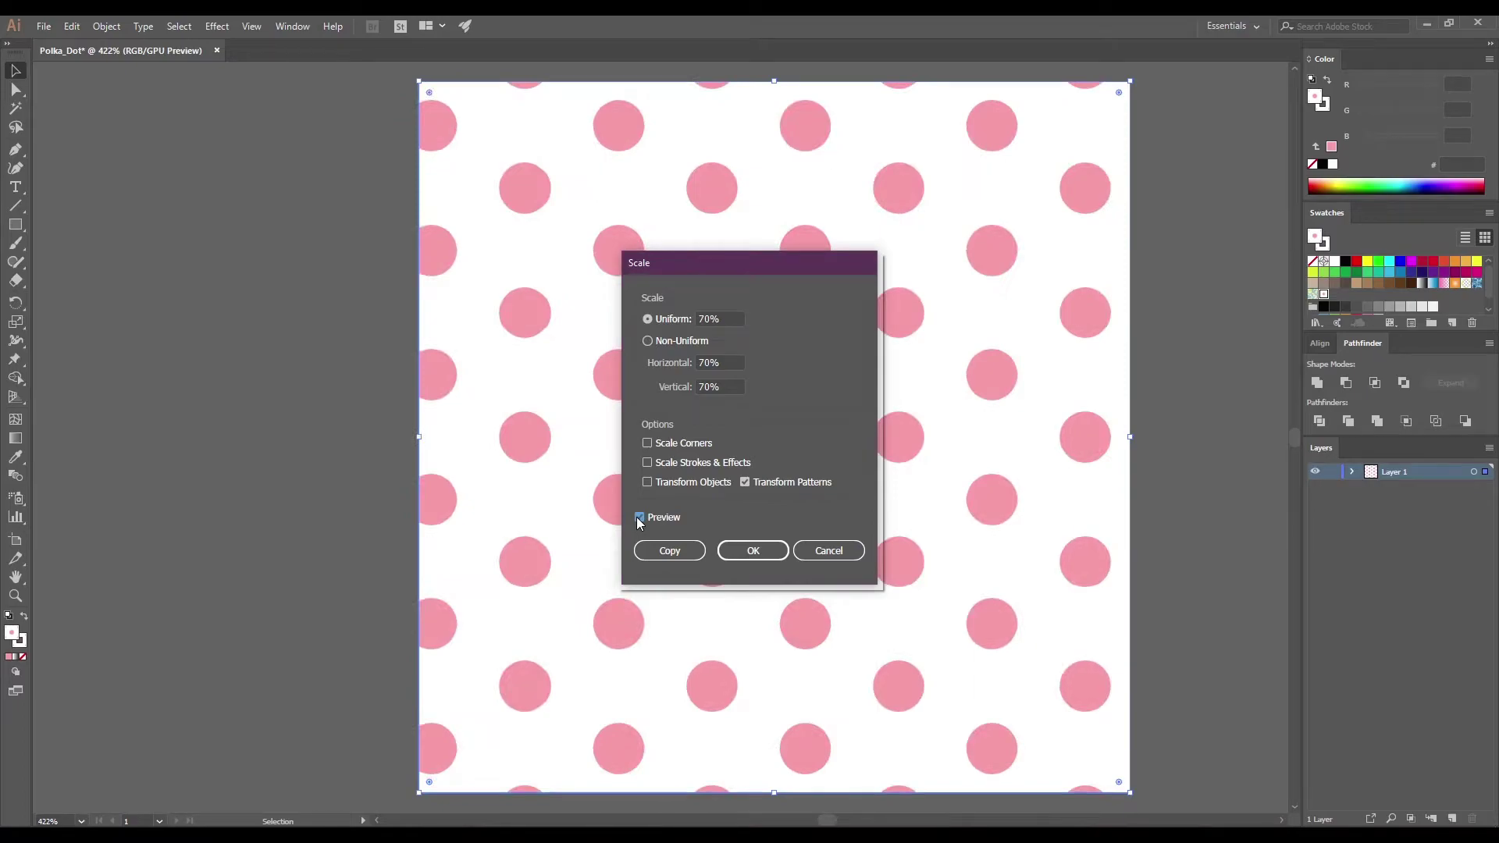
pyautogui.click(729, 548)
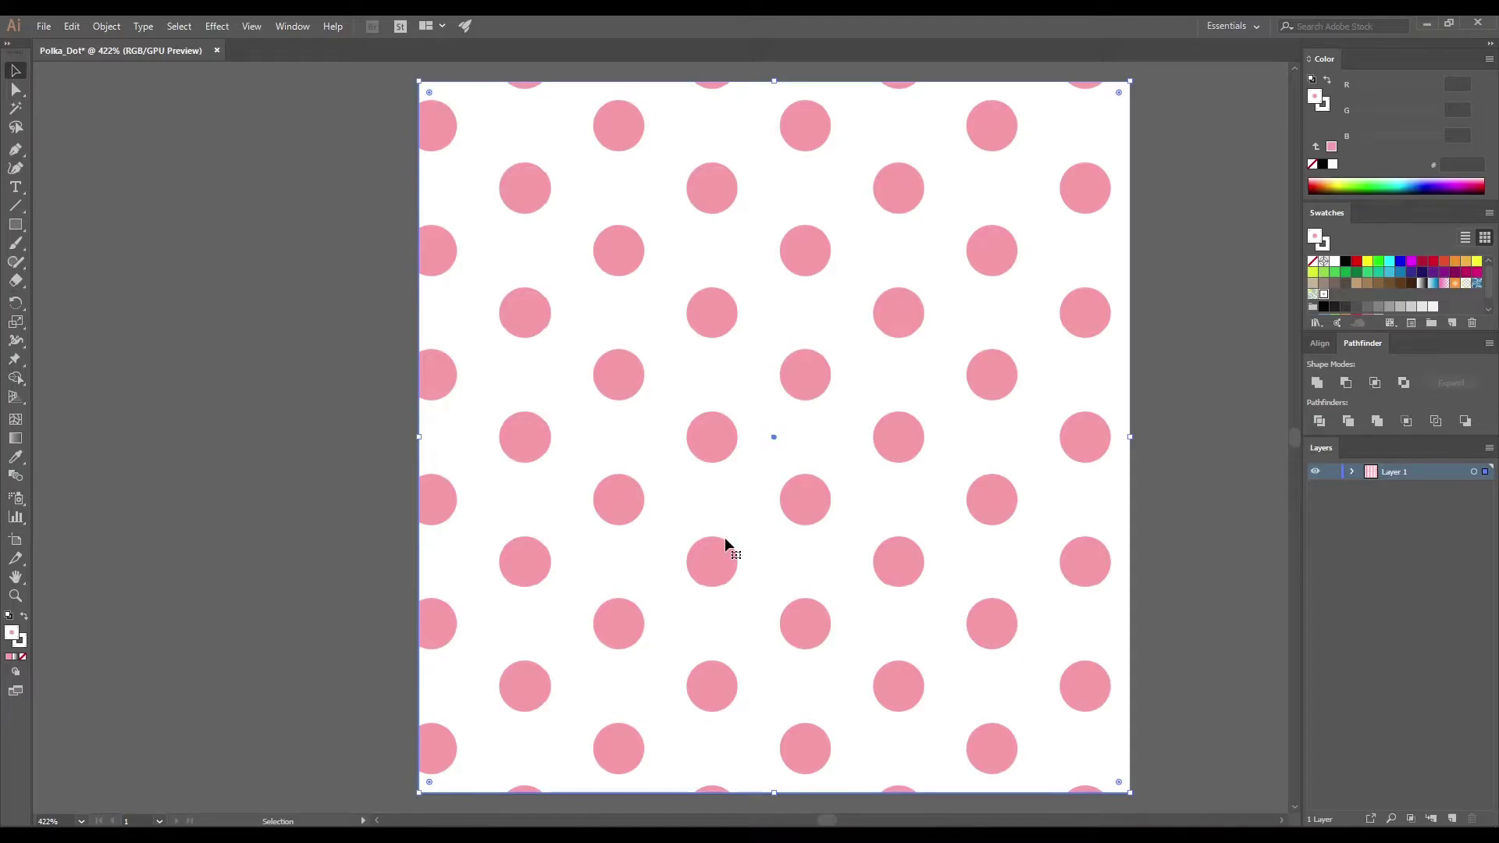
pyautogui.click(356, 320)
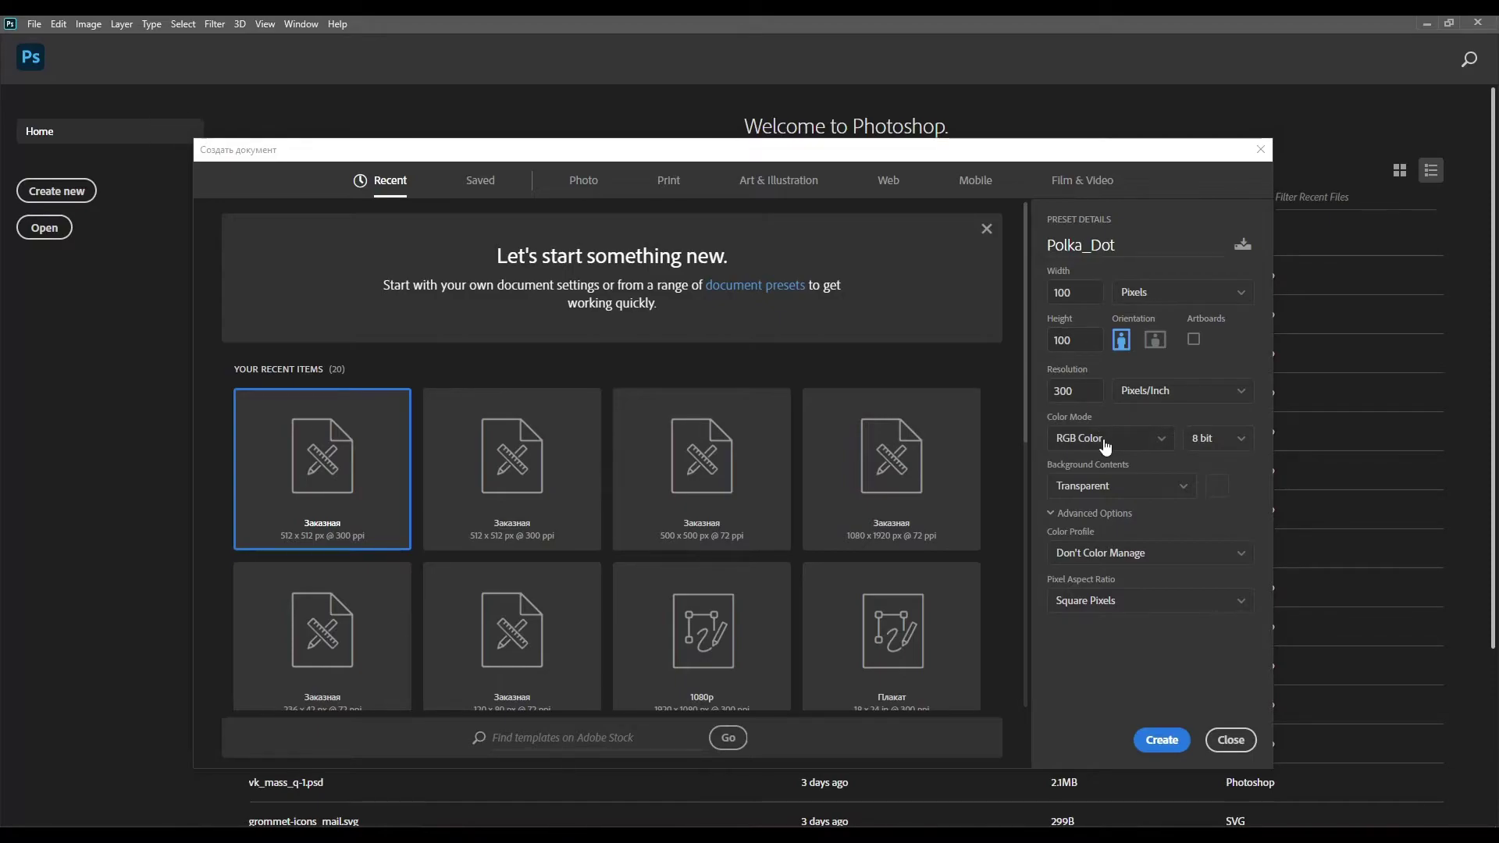
# Keep RGB Color mode and Transparent background contents for the 100×100 px, 300 ppi preset
pyautogui.click(1104, 444)
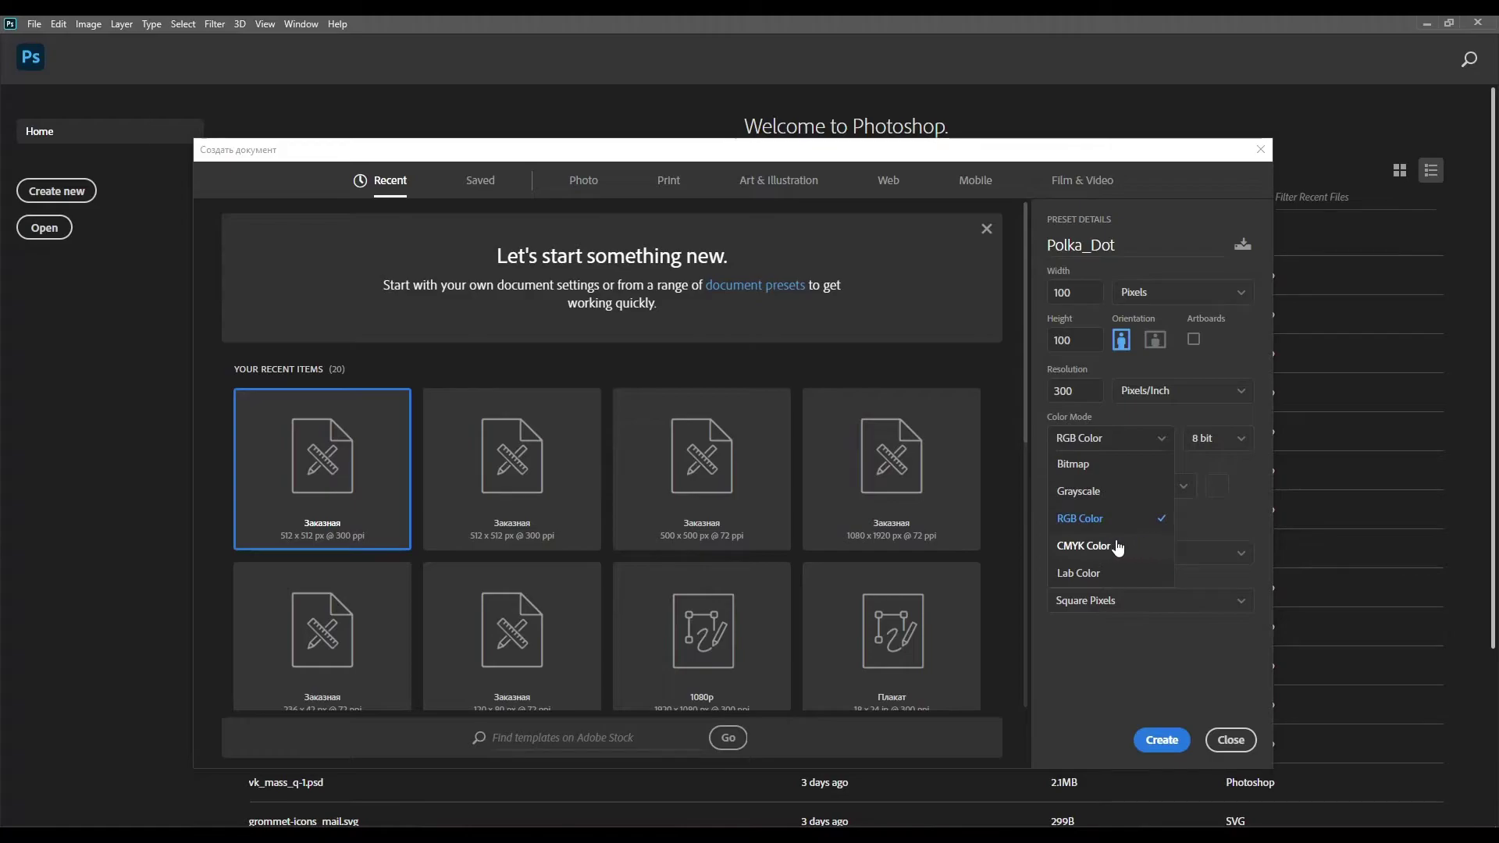
pyautogui.click(1248, 488)
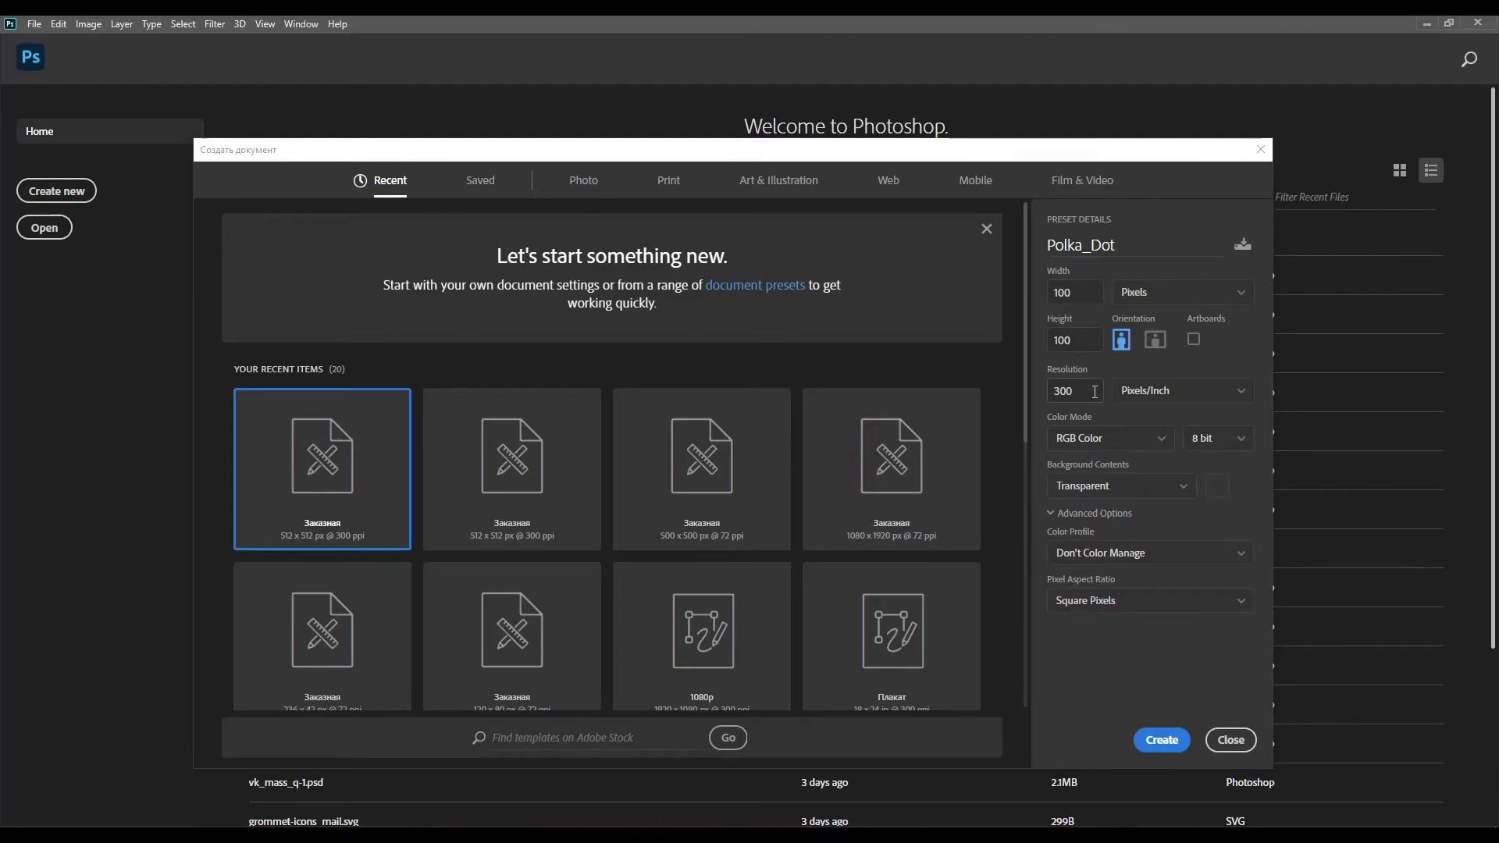
pyautogui.click(1136, 490)
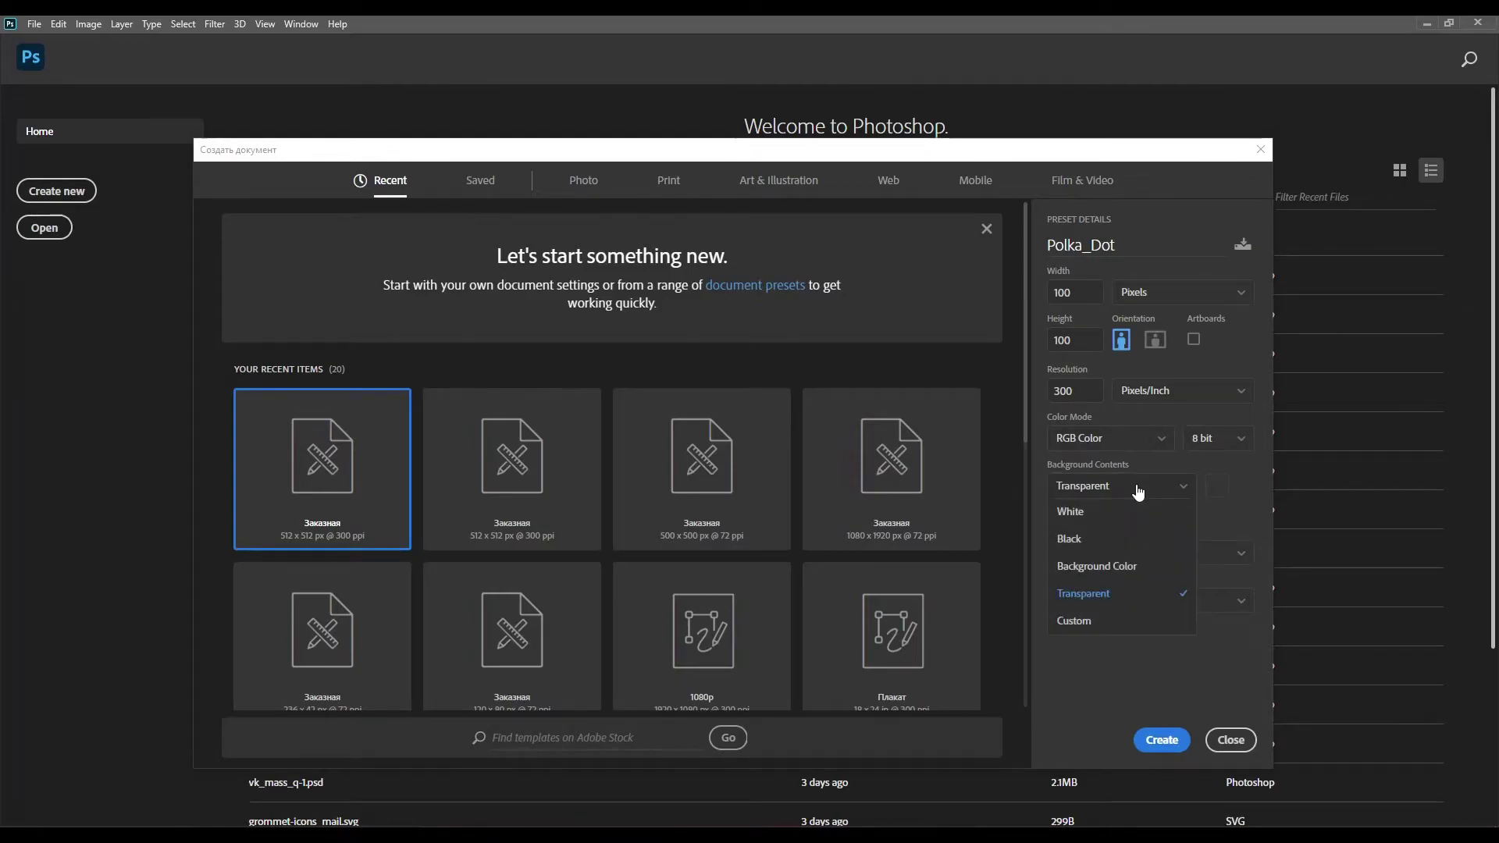
pyautogui.click(1100, 593)
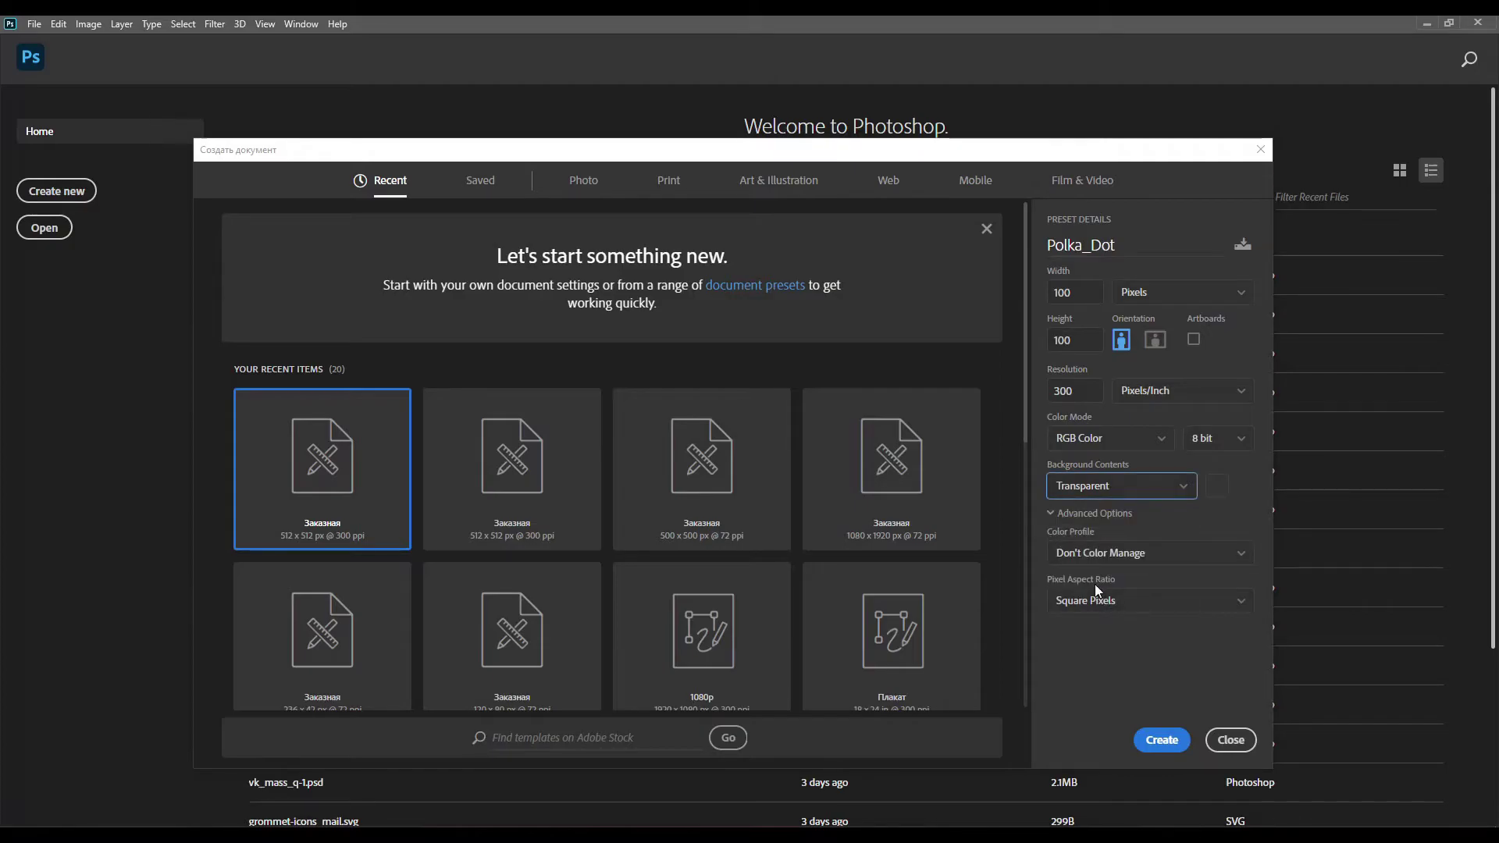
# Create the Polka_Dot canvas, confirm snapping, and add horizontal and vertical centre guides
pyautogui.click(1151, 741)
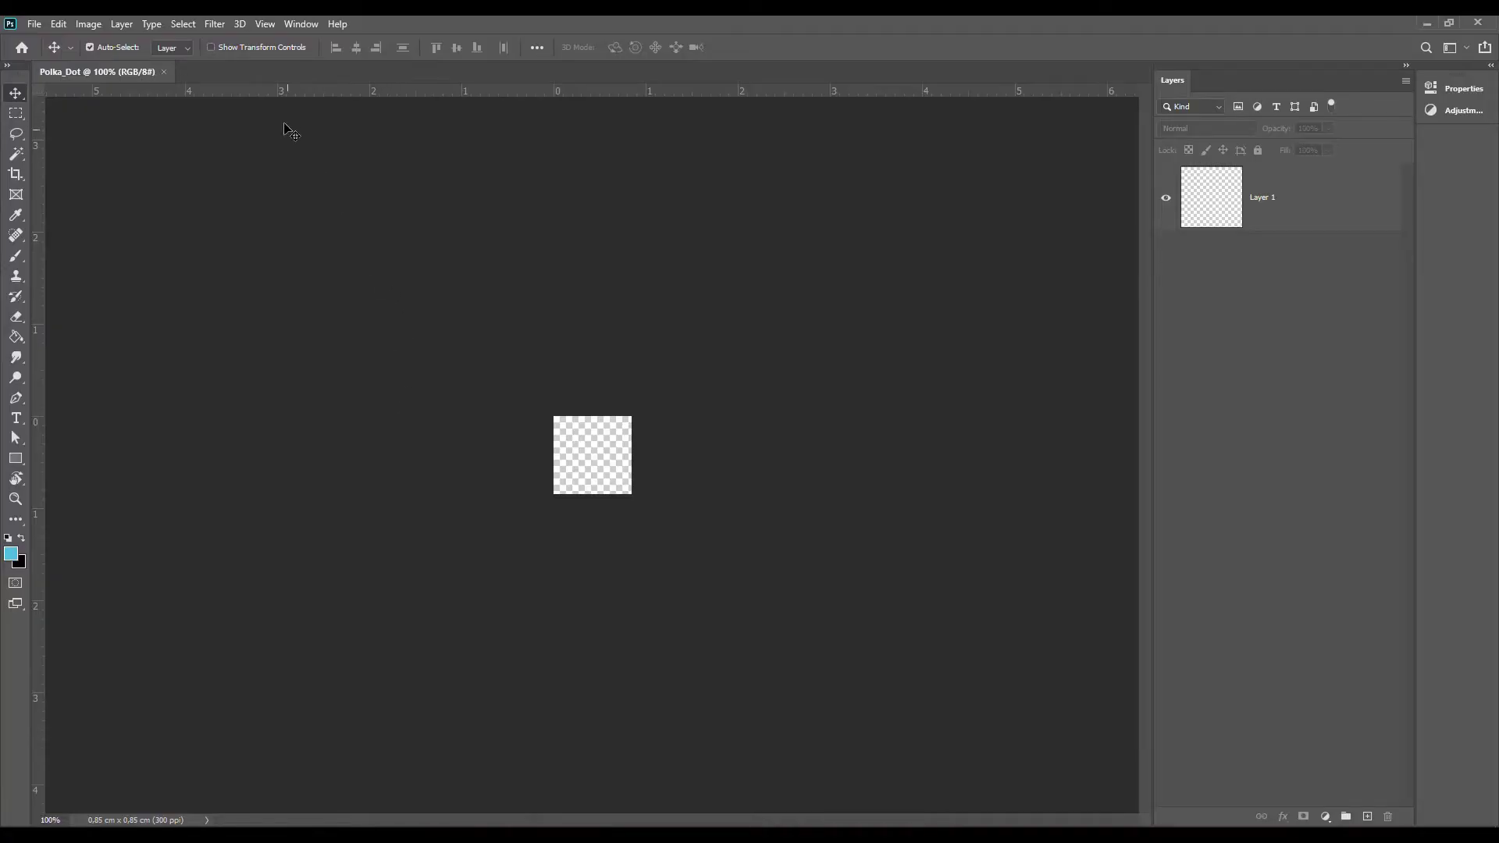
pyautogui.click(265, 24)
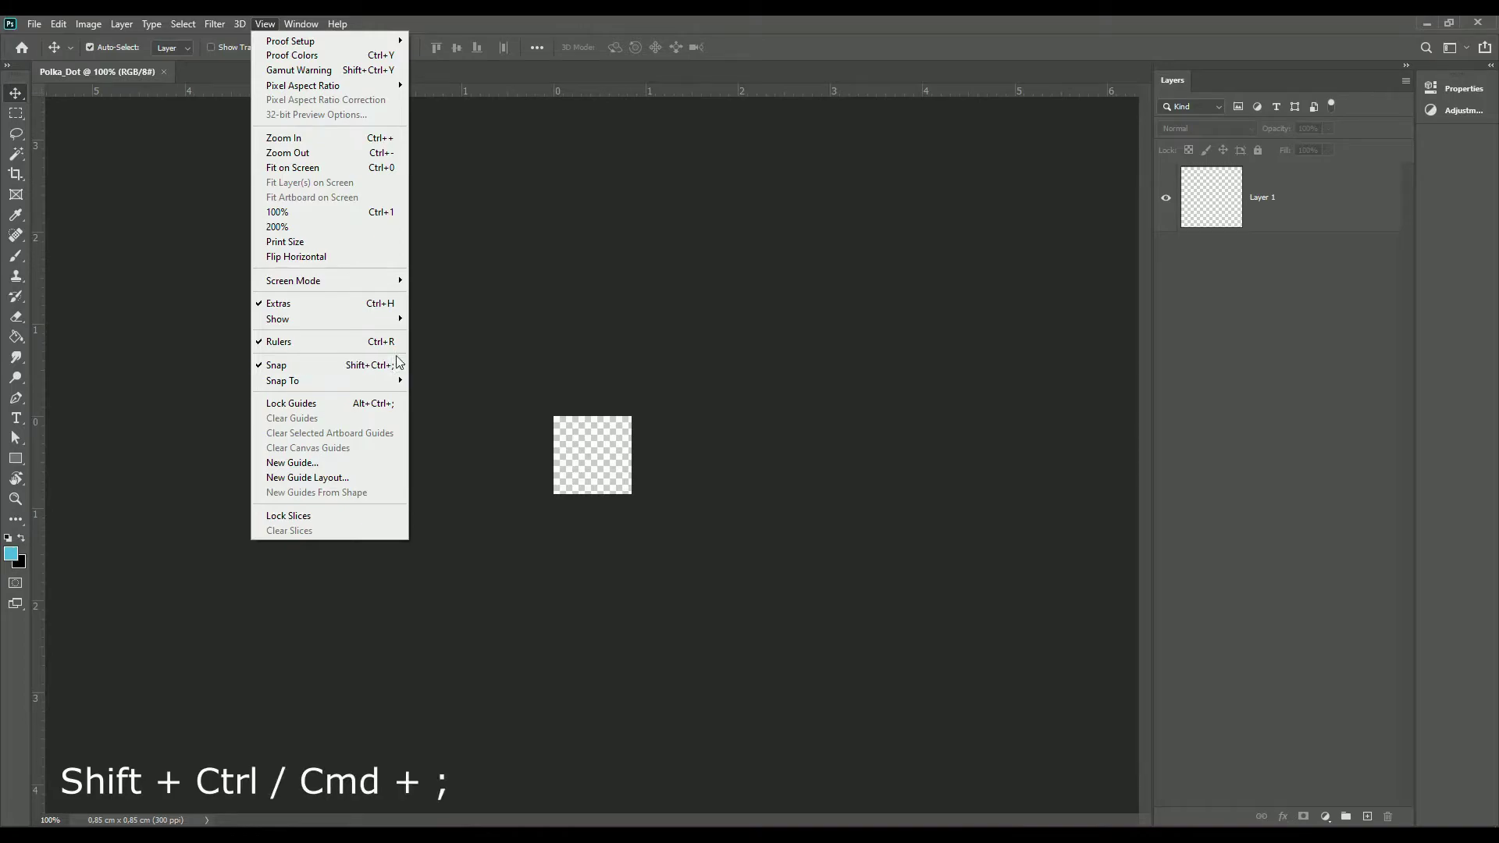
pyautogui.click(453, 348)
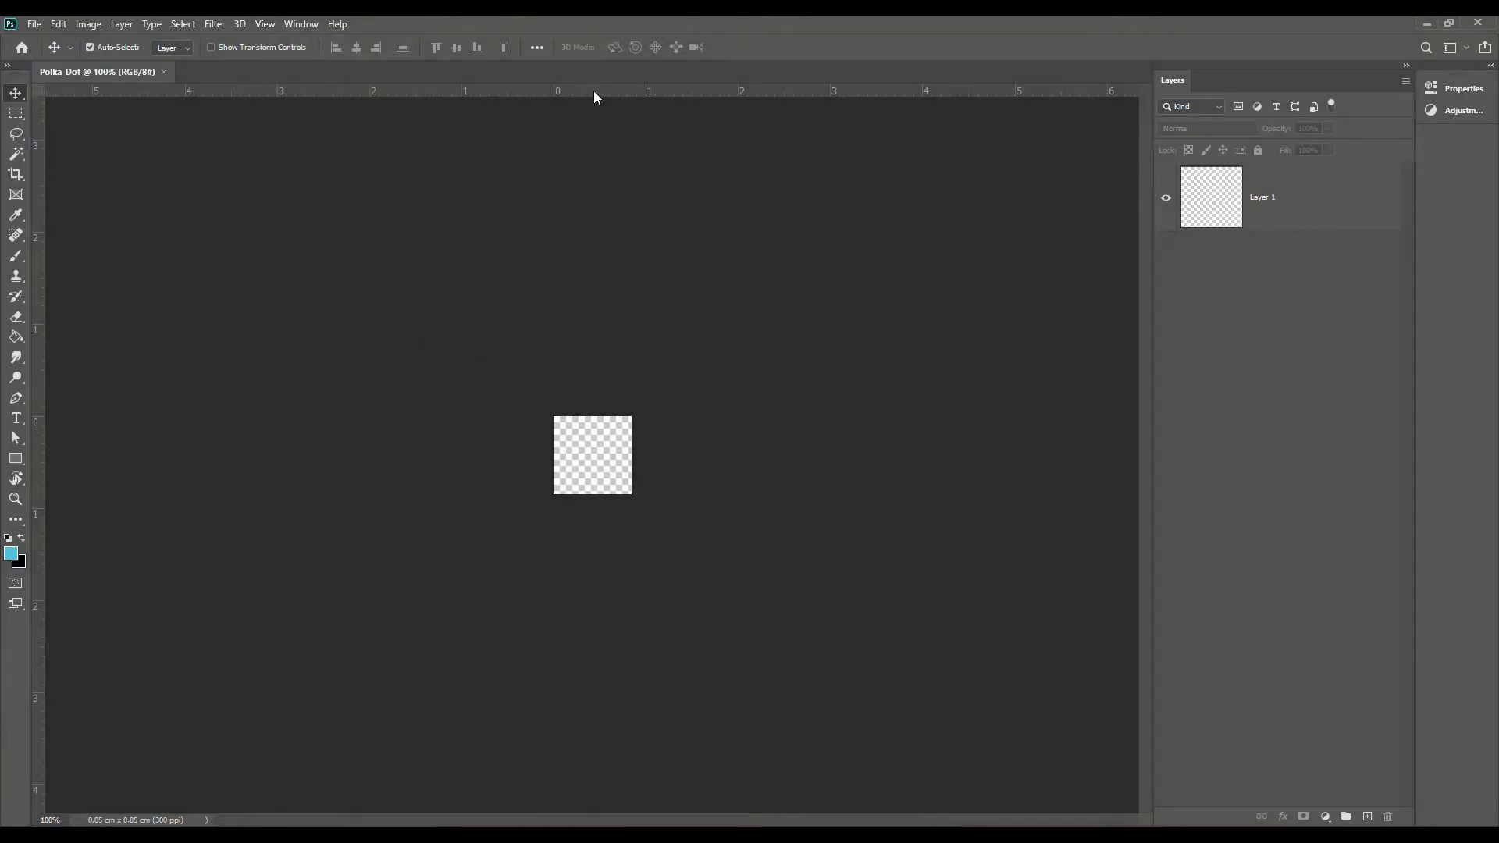
pyautogui.moveTo(594, 97); pyautogui.dragTo(609, 455)
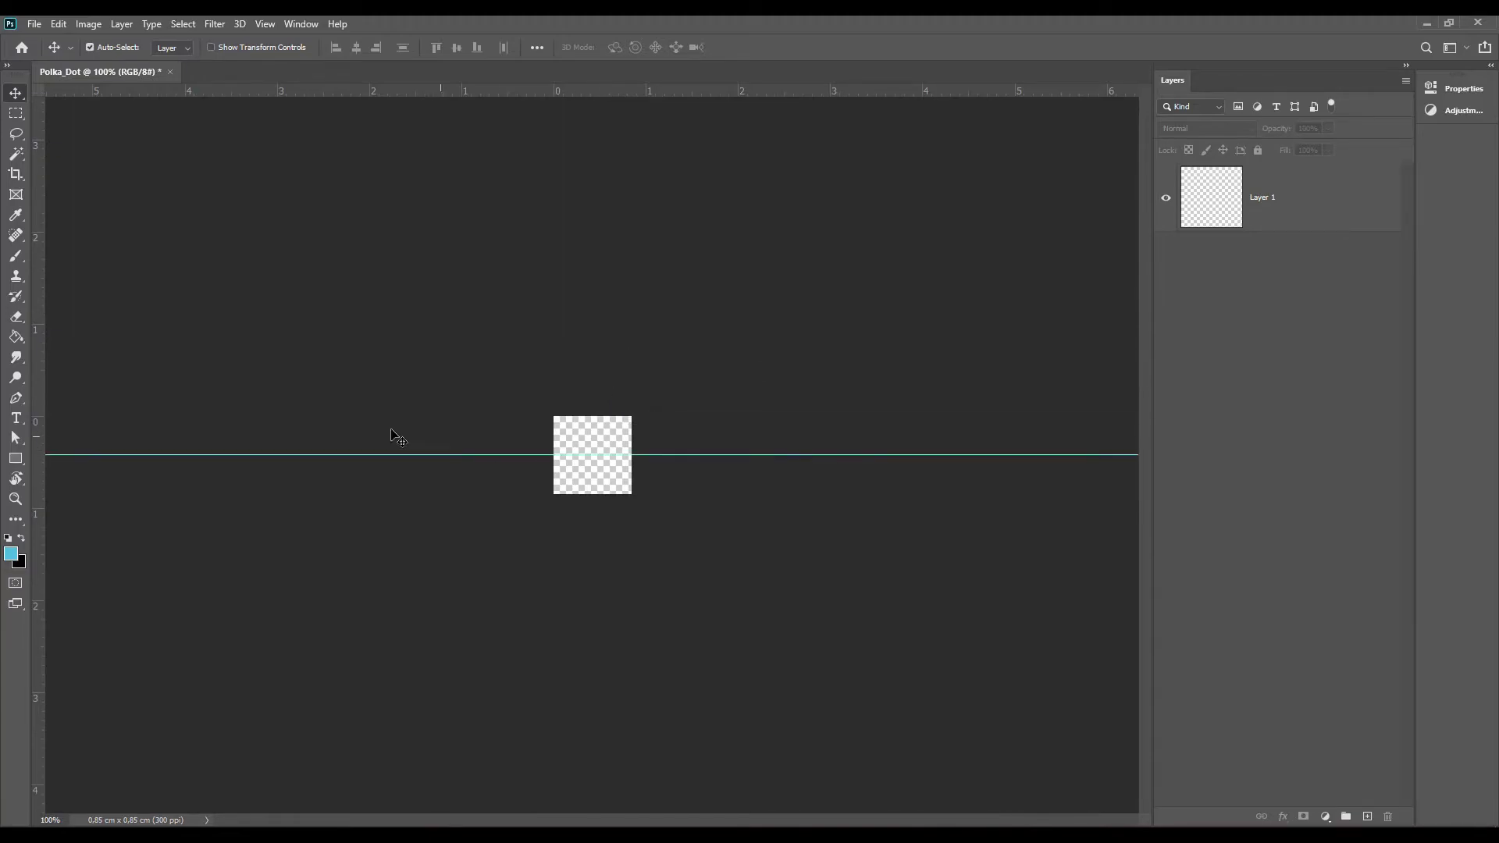
pyautogui.moveTo(43, 388); pyautogui.dragTo(592, 453)
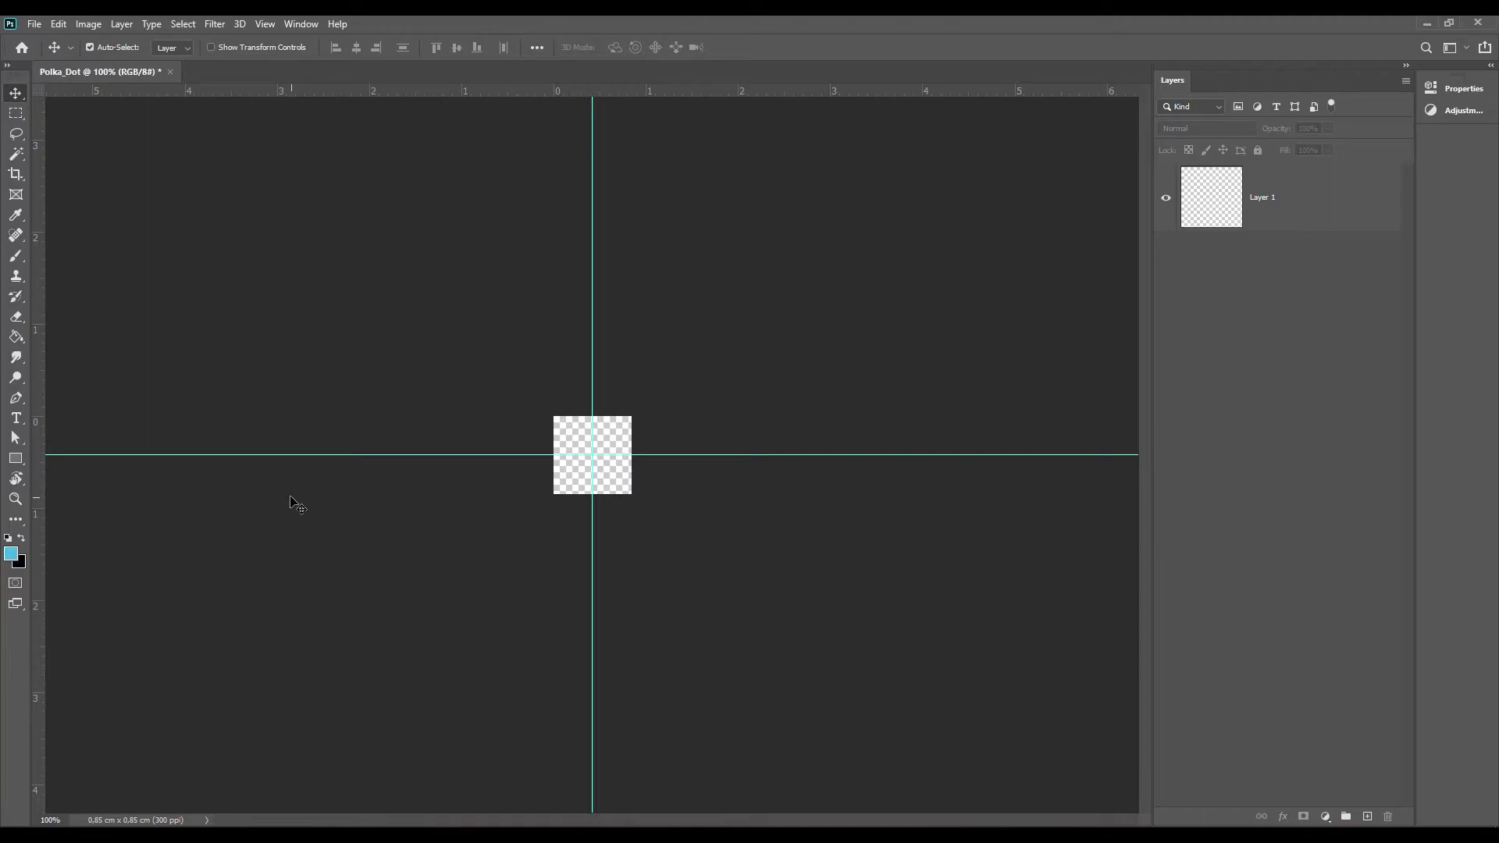
# Create a 30 × 30 px ellipse with the Ellipse Tool
pyautogui.click(17, 462)
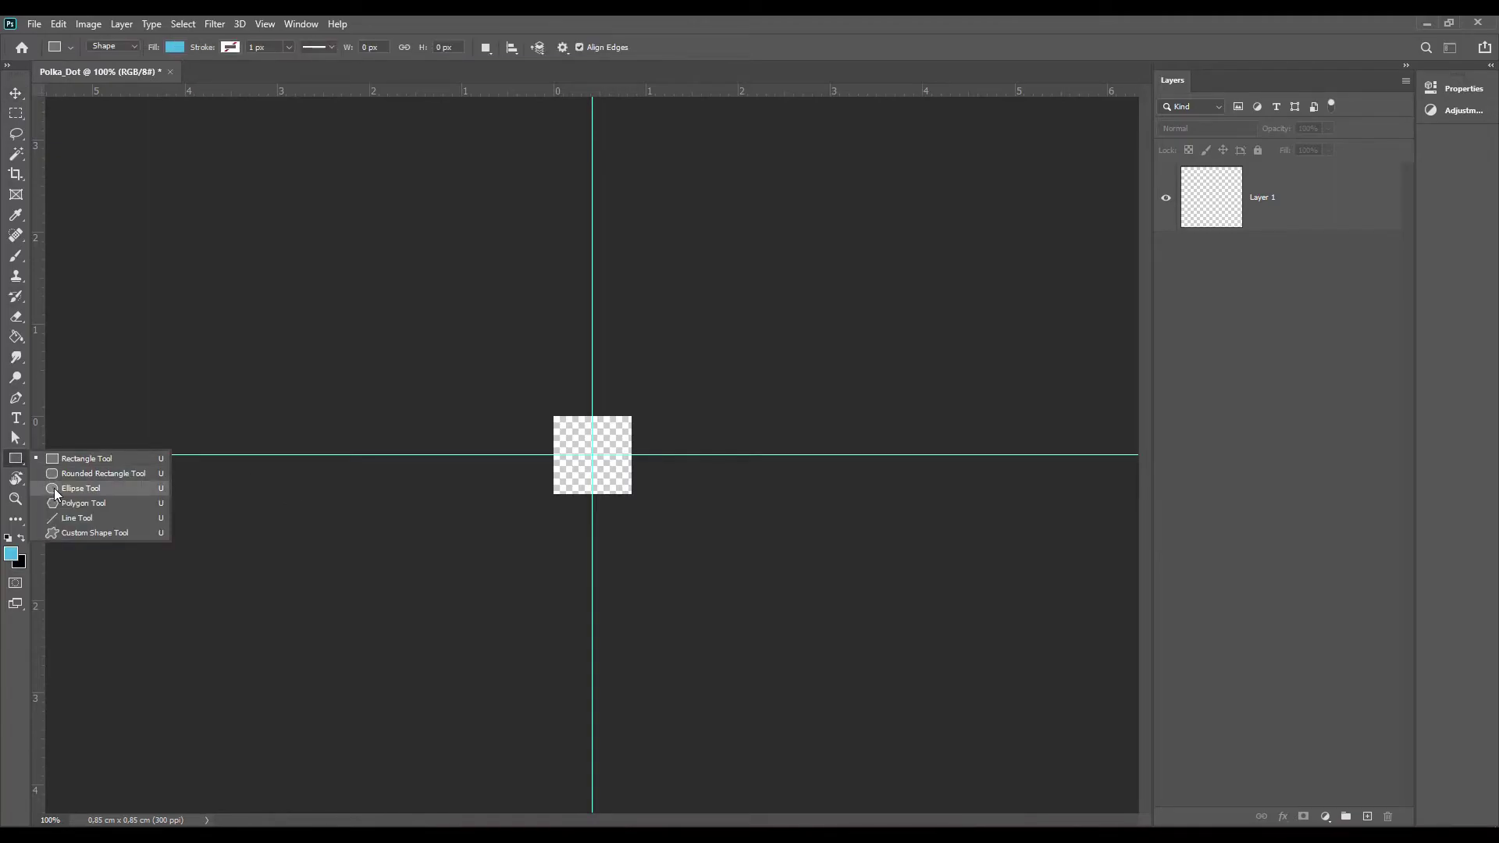
pyautogui.click(55, 489)
pyautogui.click(578, 437)
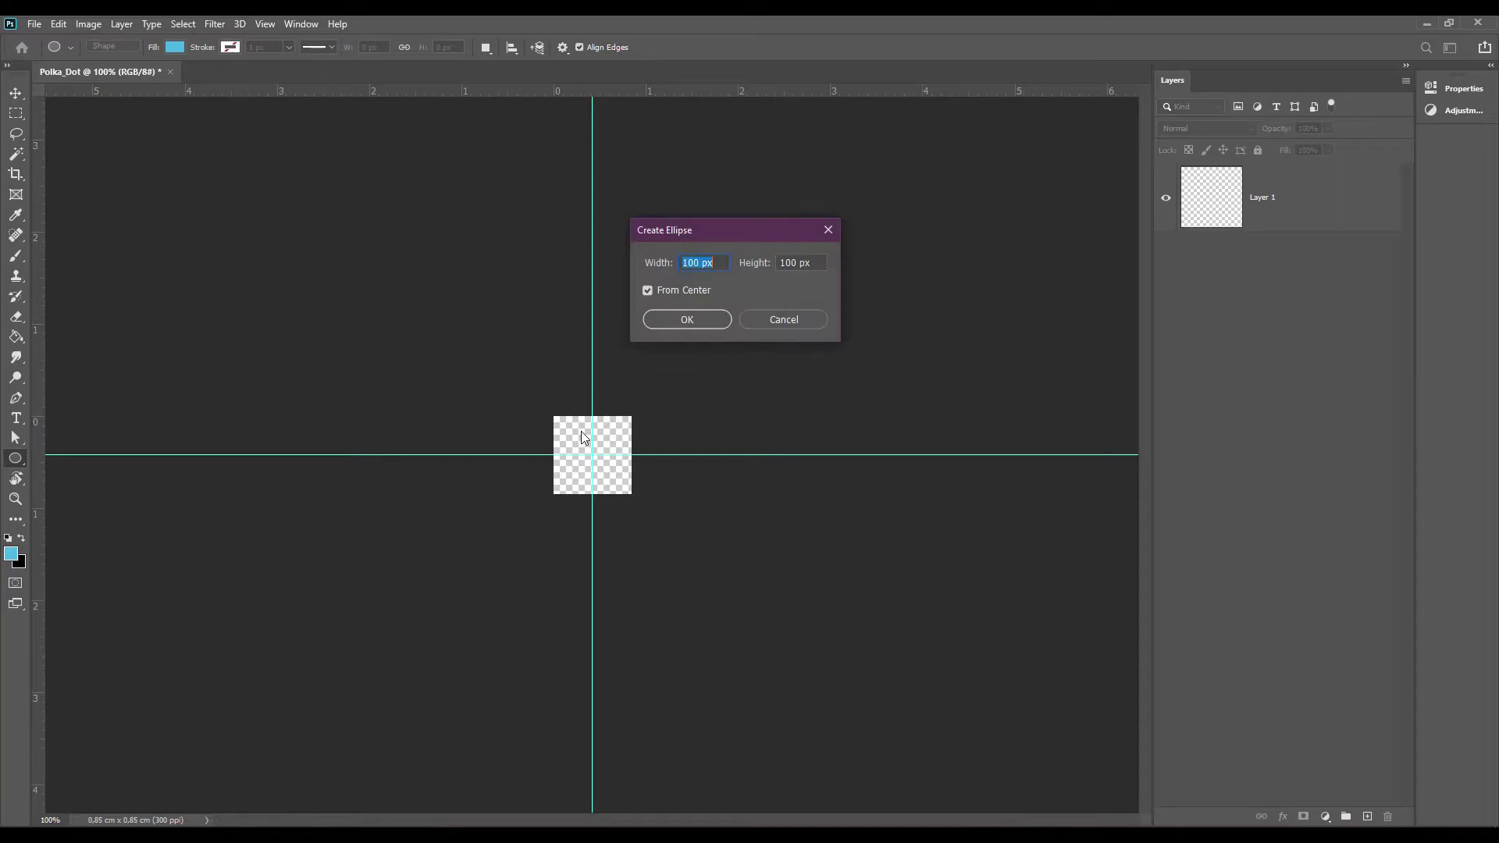
pyautogui.moveTo(701, 259); pyautogui.dragTo(681, 261)
pyautogui.write('30')
pyautogui.moveTo(795, 262); pyautogui.dragTo(777, 263)
pyautogui.click(709, 321)
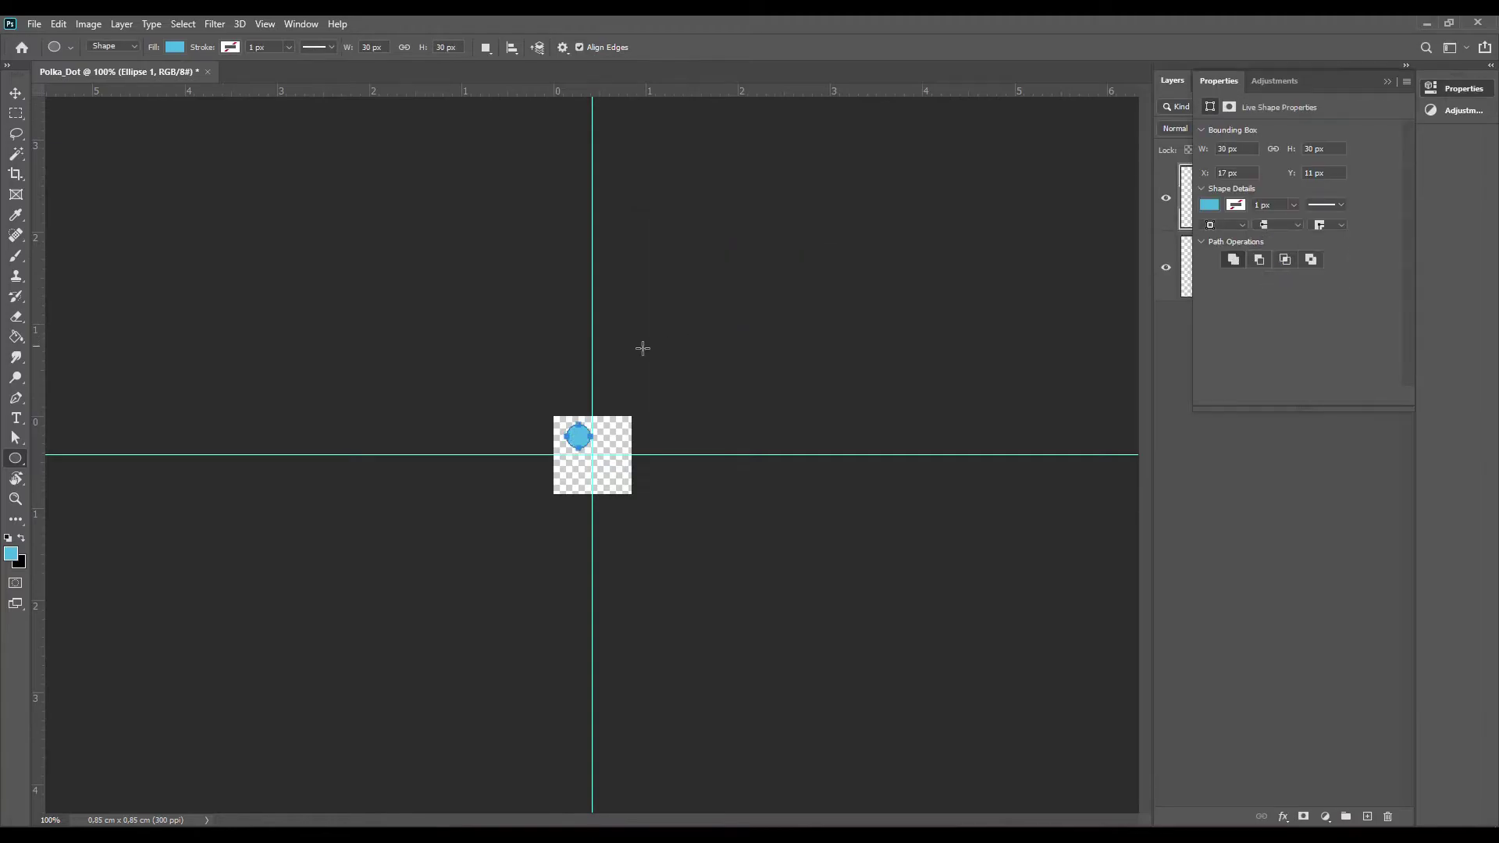
# Fill the circle black and move it to the guide intersection
pyautogui.click(1235, 206)
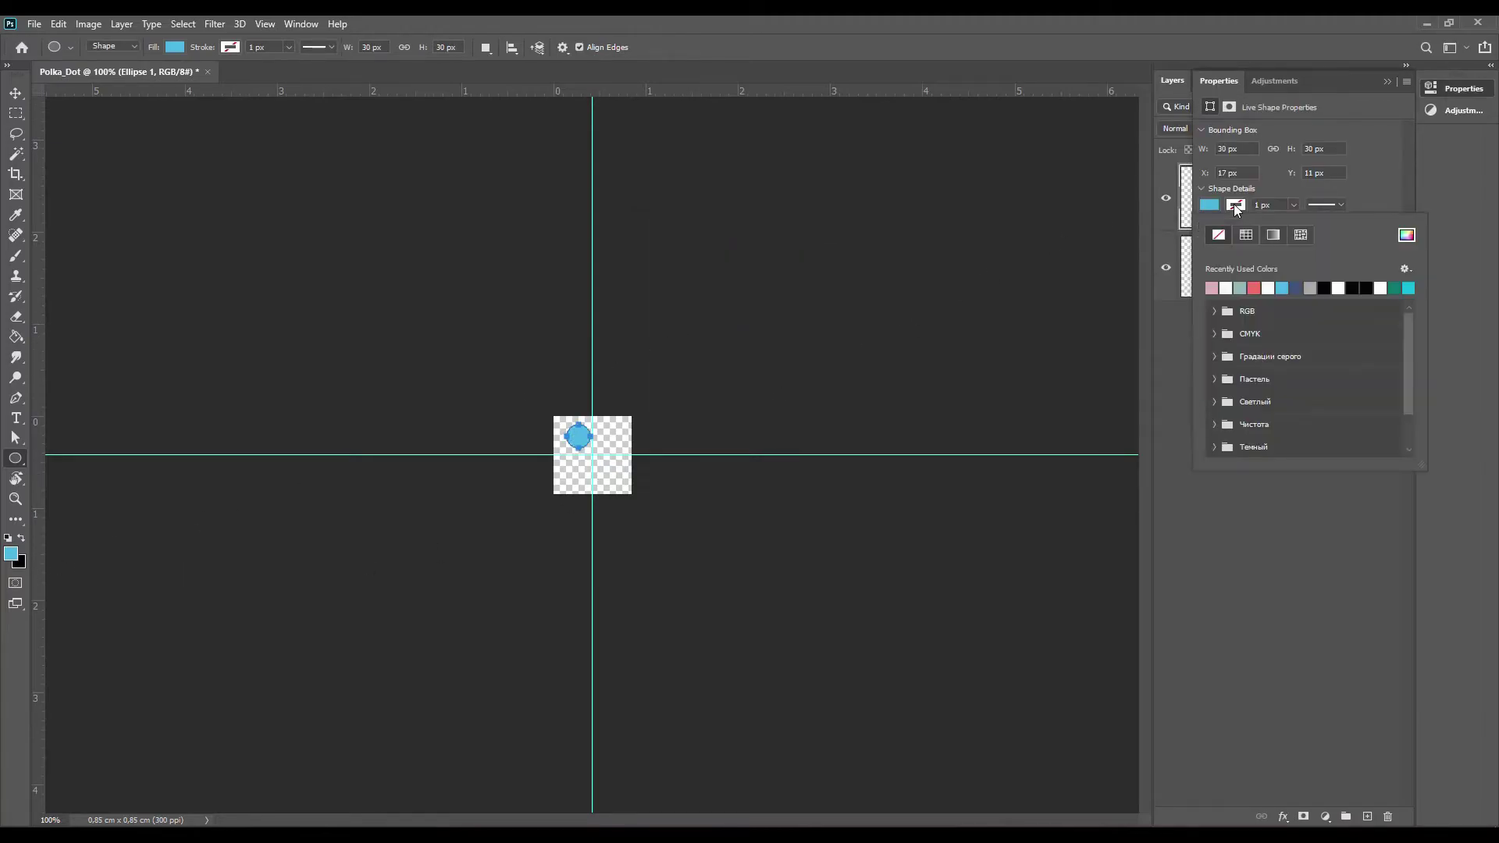
pyautogui.click(1324, 288)
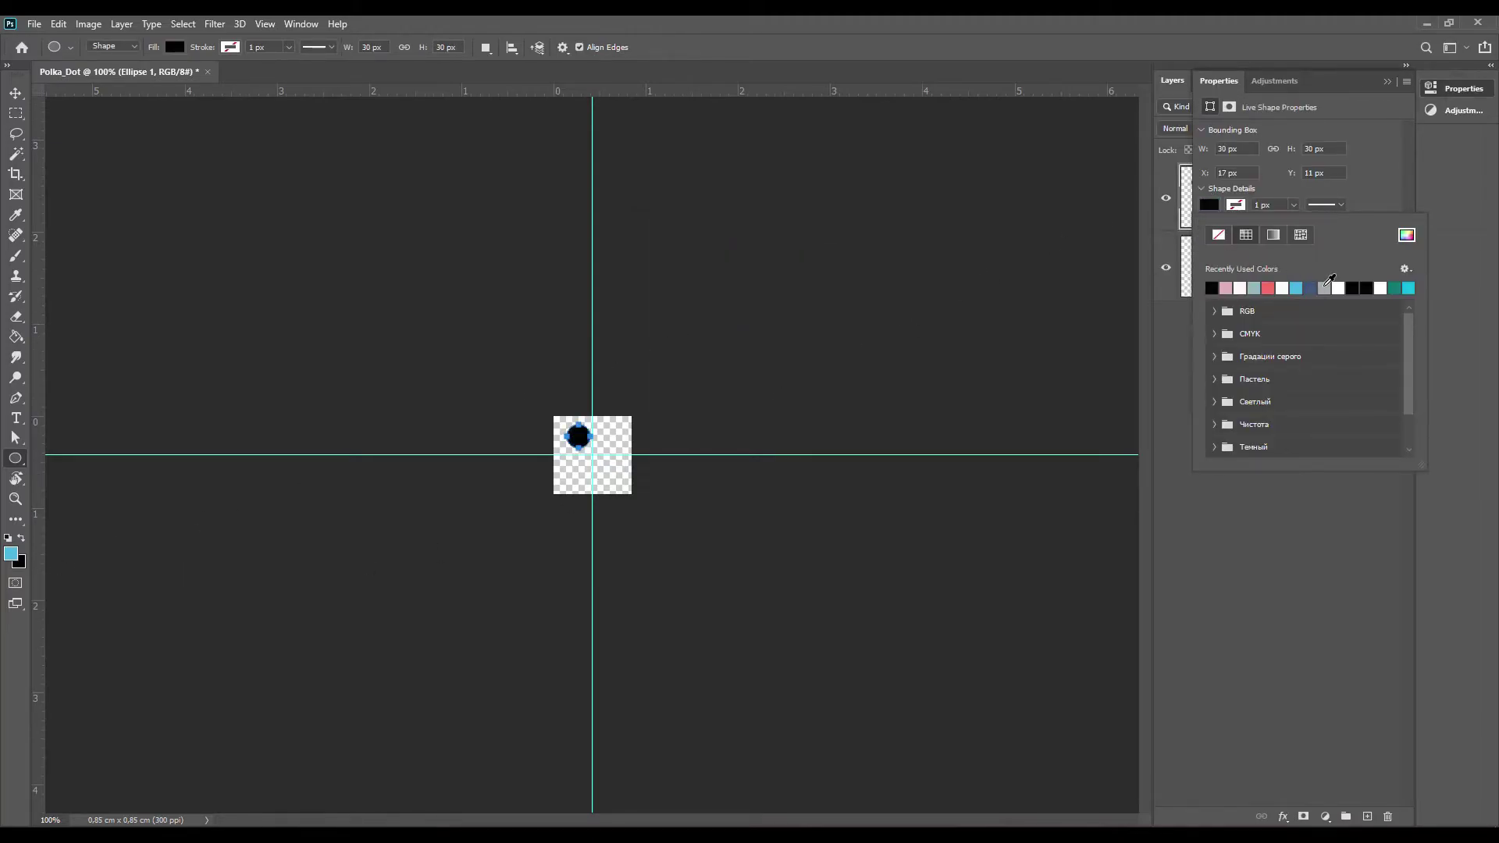
pyautogui.click(16, 93)
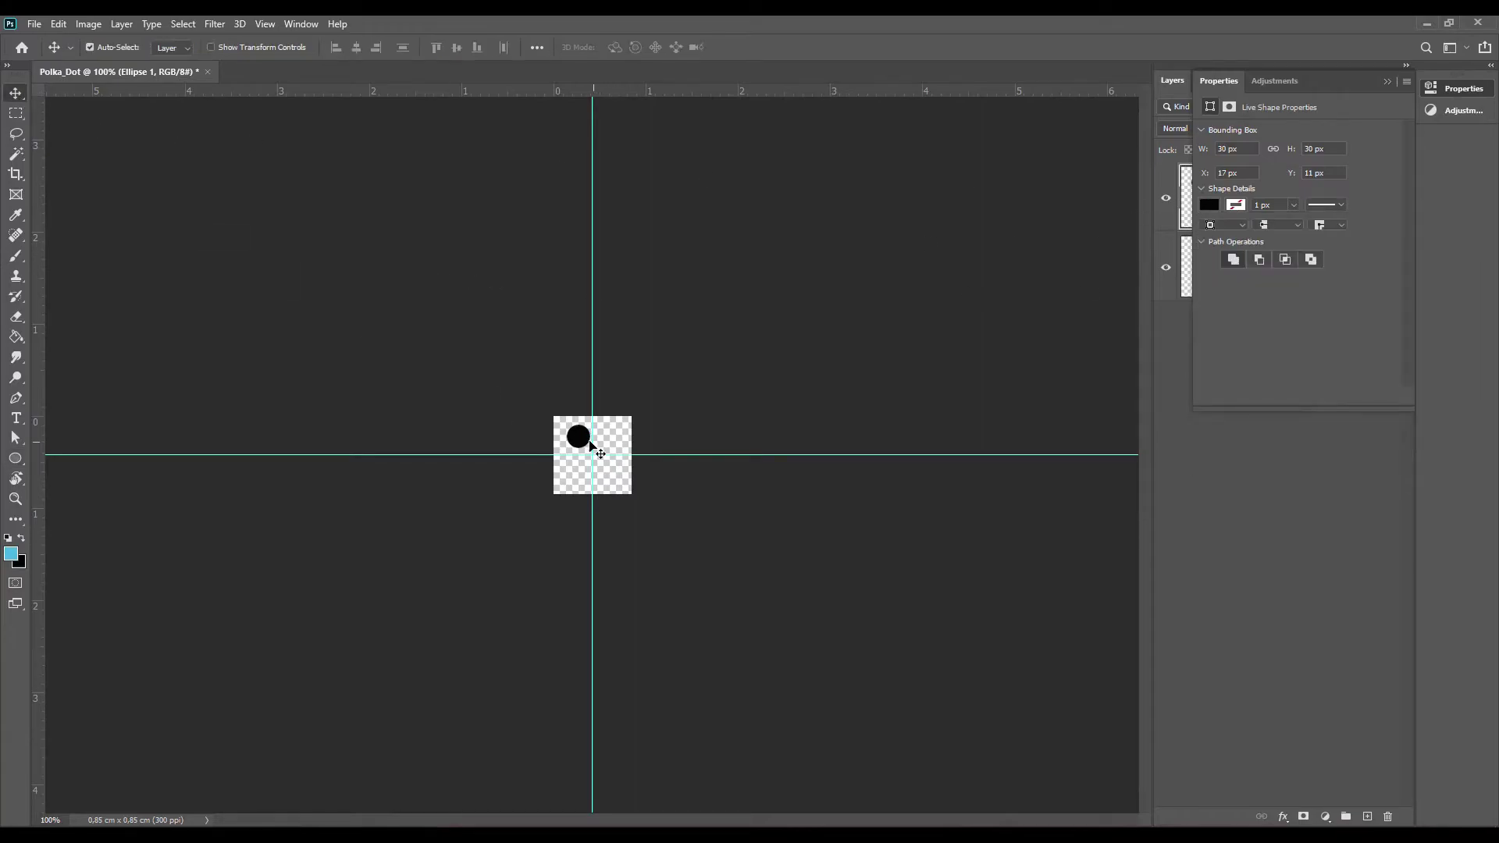
pyautogui.moveTo(580, 446); pyautogui.dragTo(595, 458)
pyautogui.click(1386, 82)
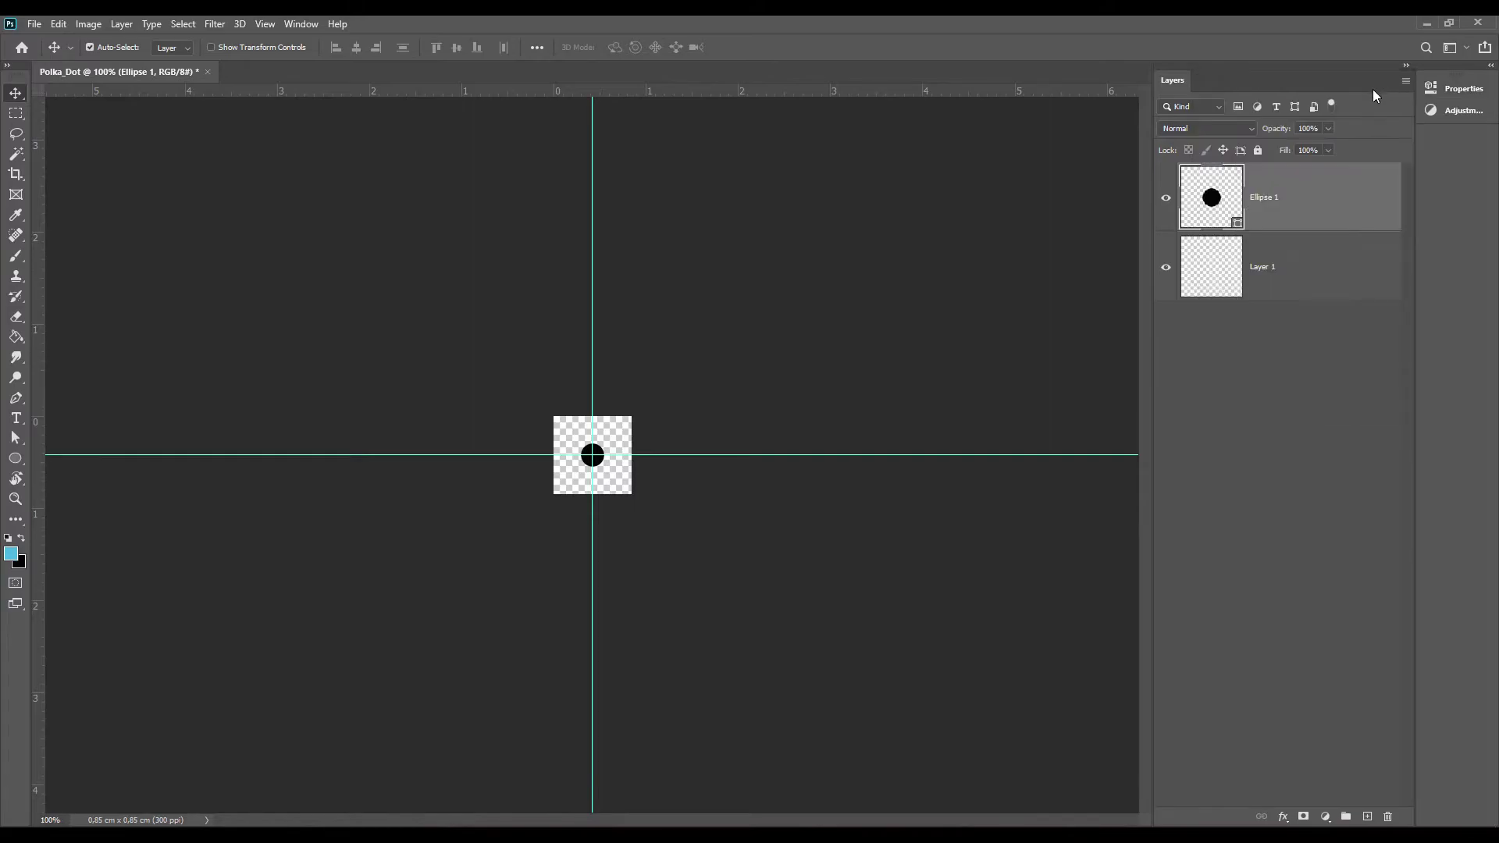
# Duplicate the Ellipse 1 layer, keeping the default name 'Ellipse 1 copy'
pyautogui.rightClick(1265, 189)
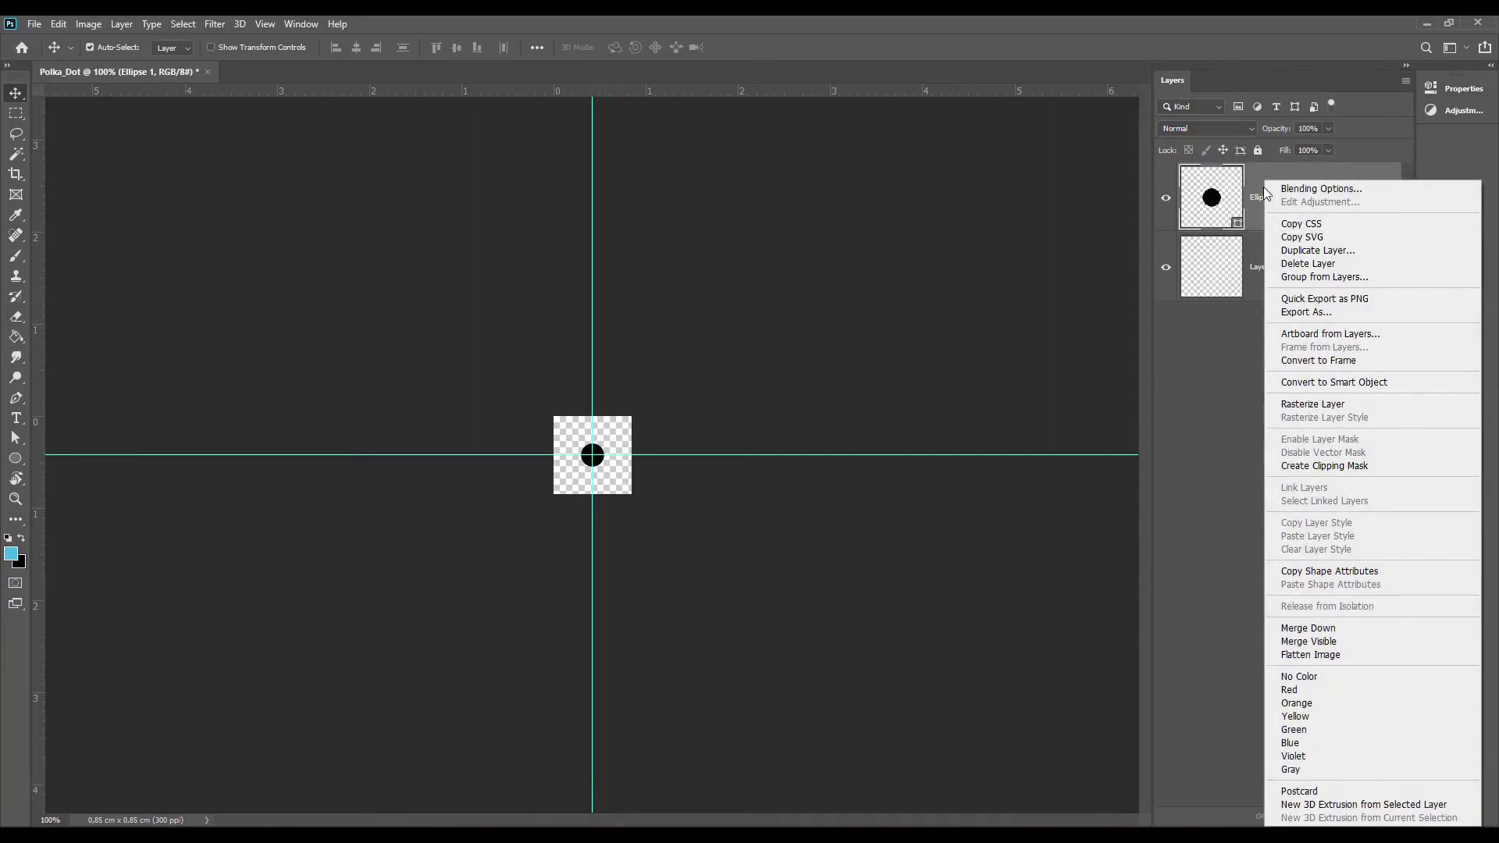
pyautogui.click(1280, 250)
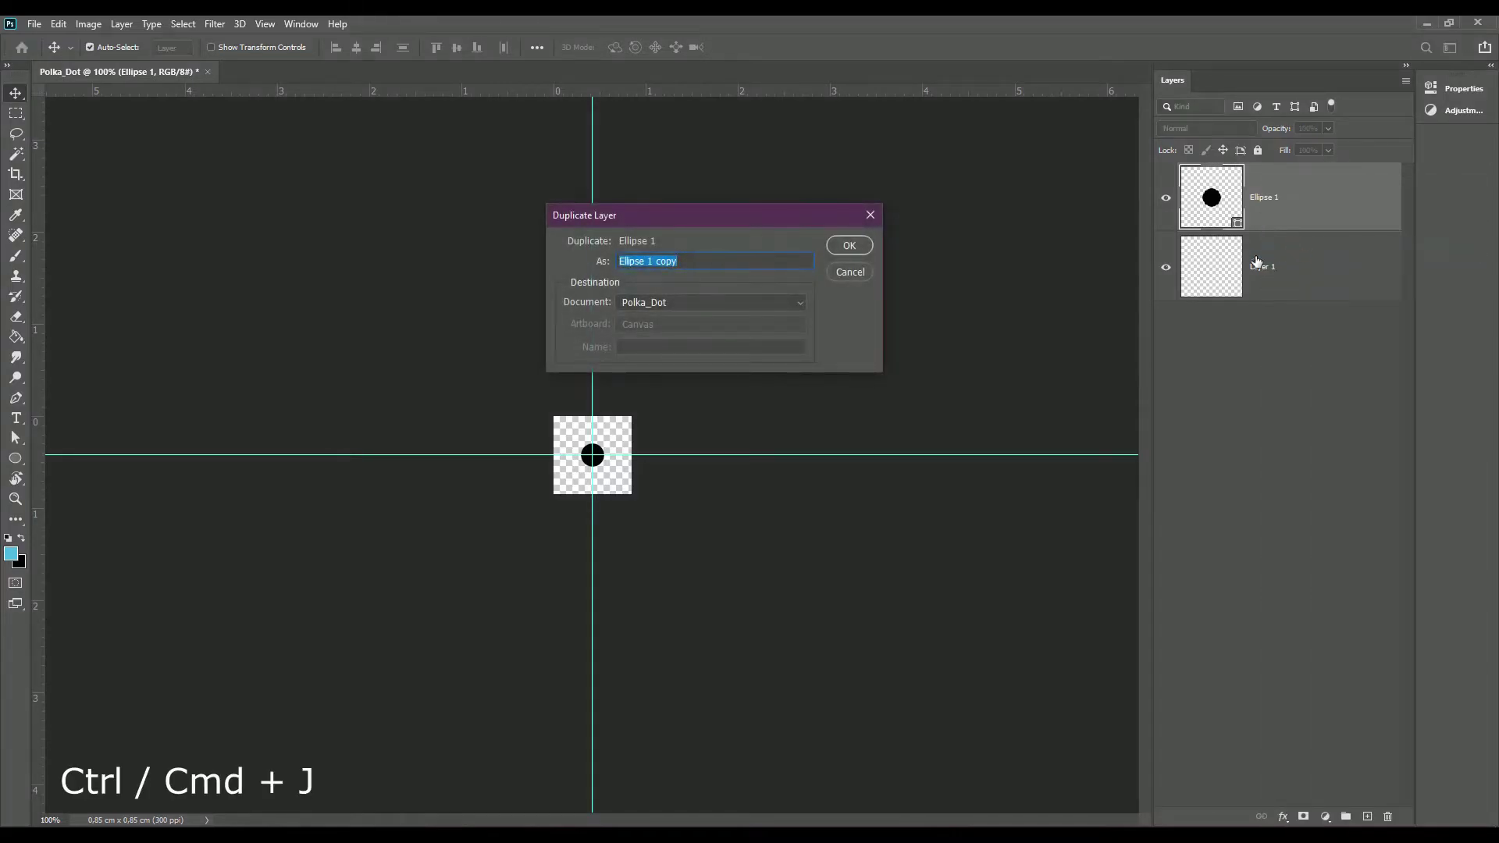
pyautogui.click(849, 246)
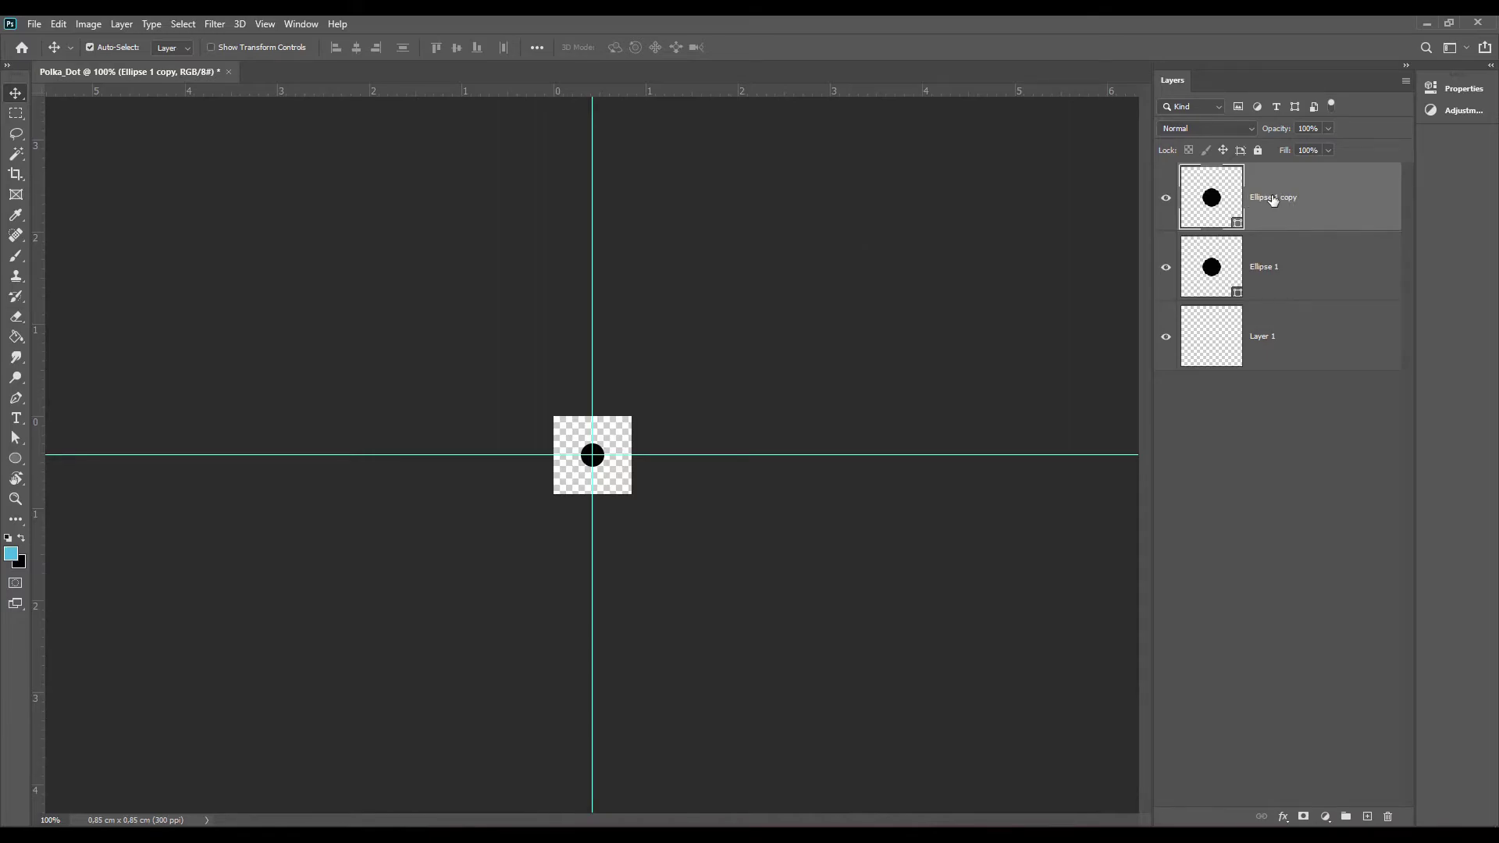
# Apply an Offset smart filter to the copied dot: +50 horizontal, −50 vertical, Wrap Around
pyautogui.click(215, 25)
pyautogui.moveTo(353, 335)
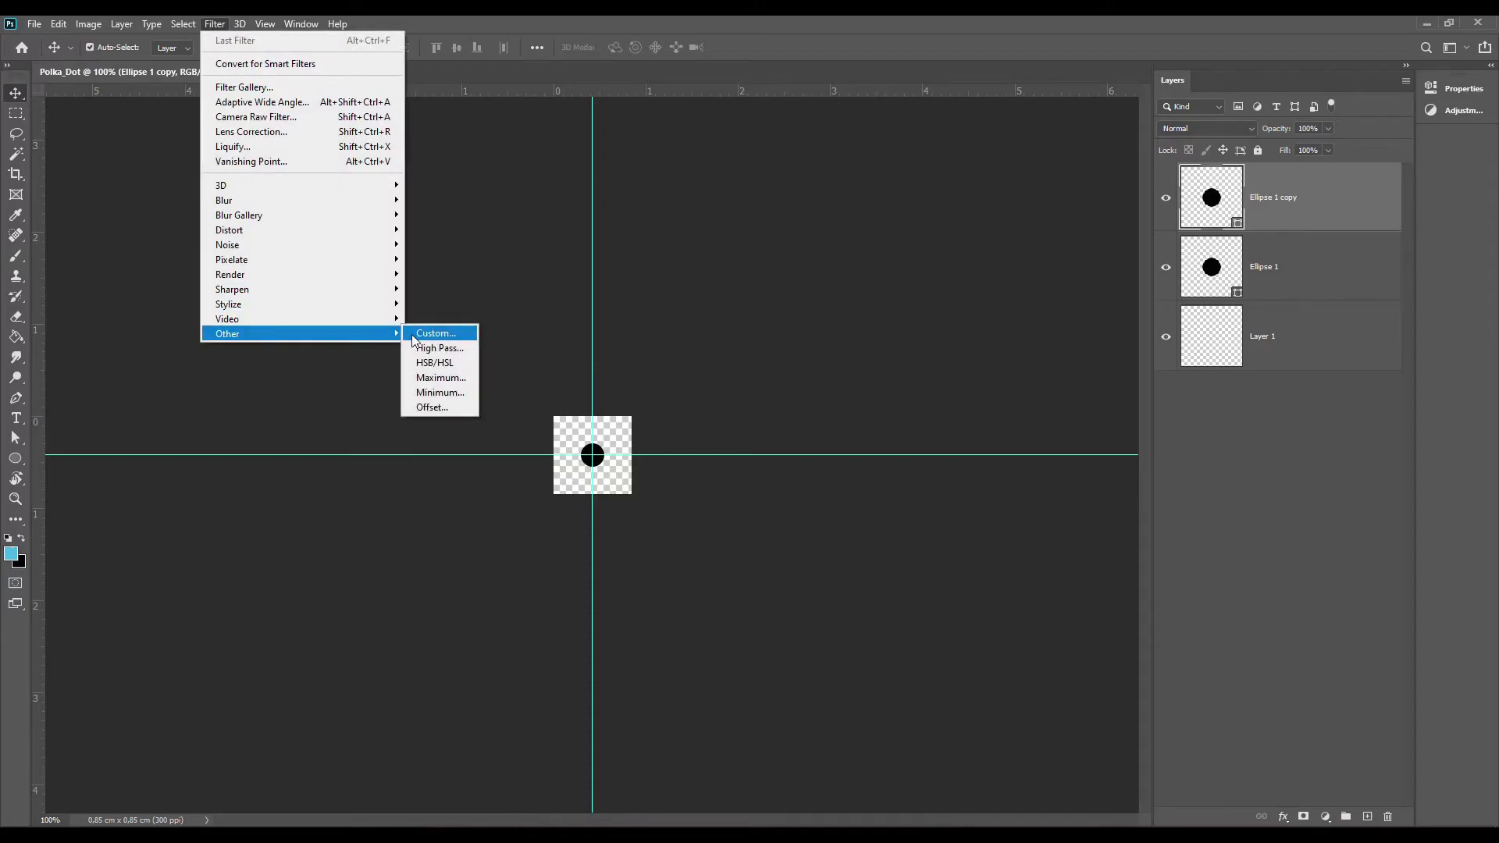
pyautogui.click(438, 406)
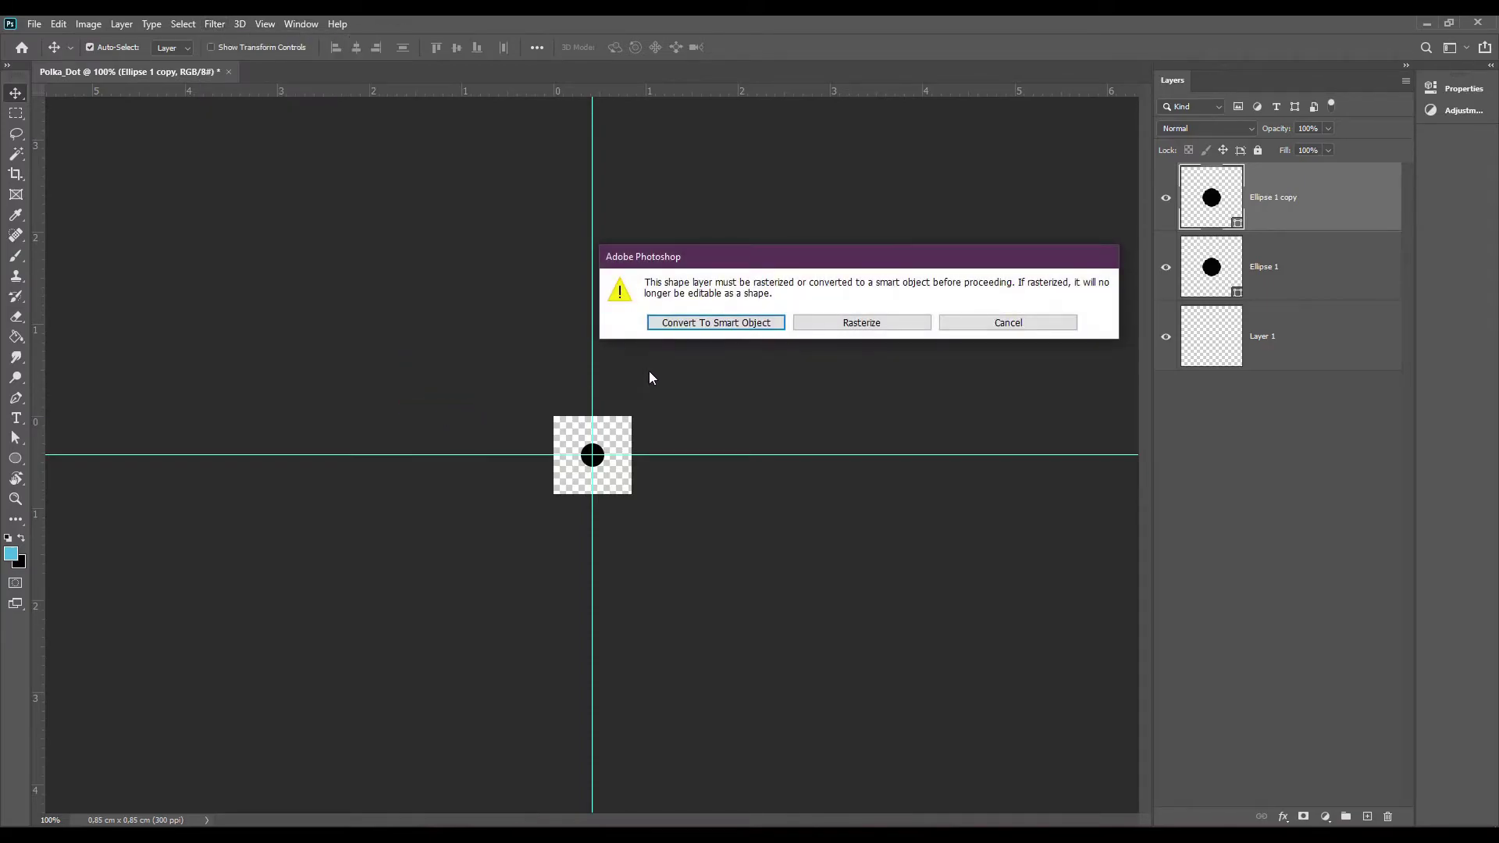
pyautogui.click(763, 324)
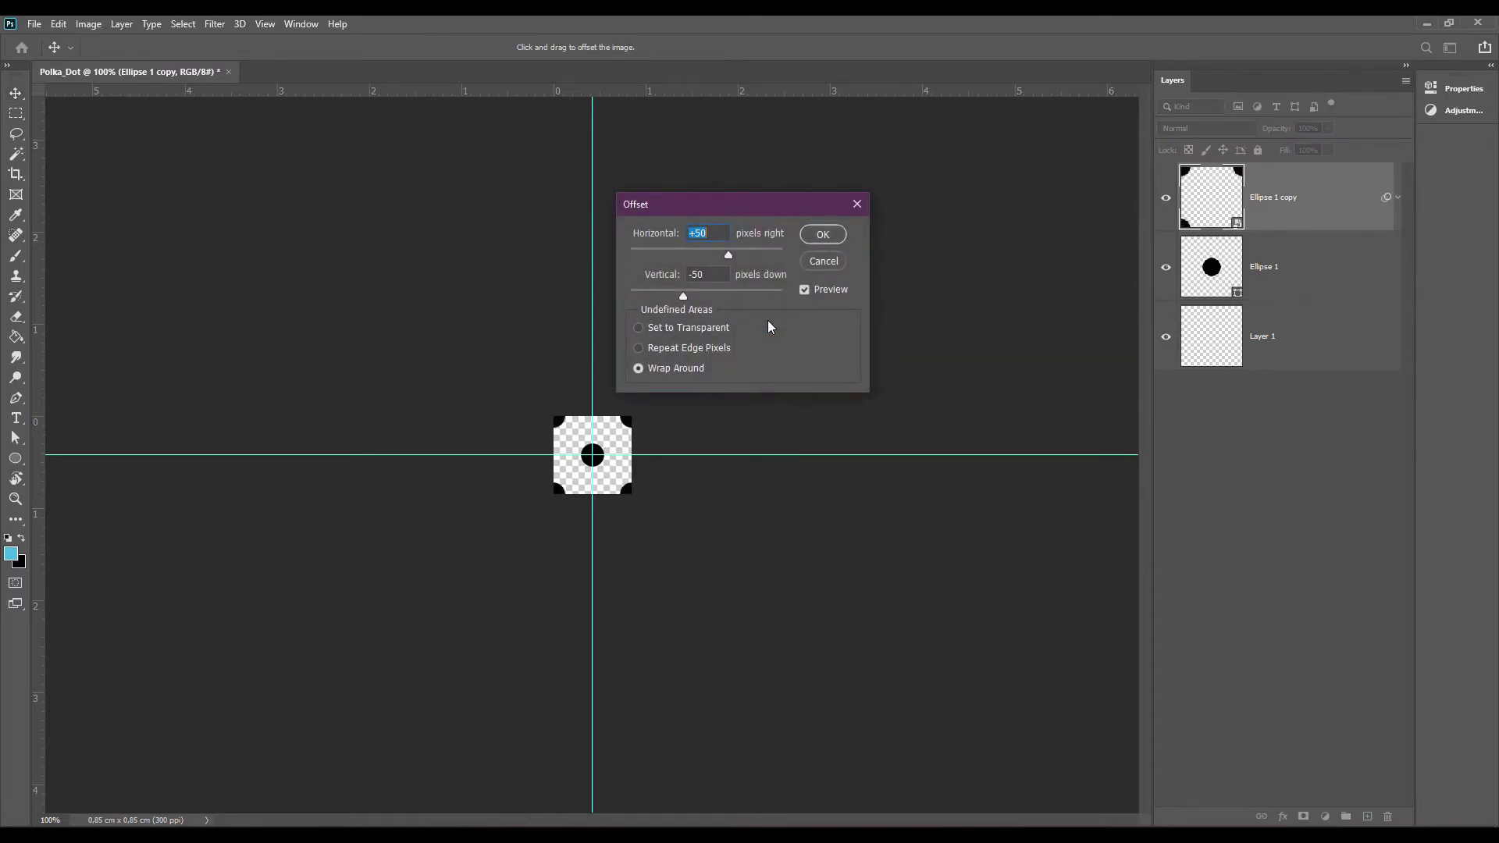
pyautogui.click(705, 274)
pyautogui.click(801, 294)
pyautogui.click(801, 294)
pyautogui.click(822, 236)
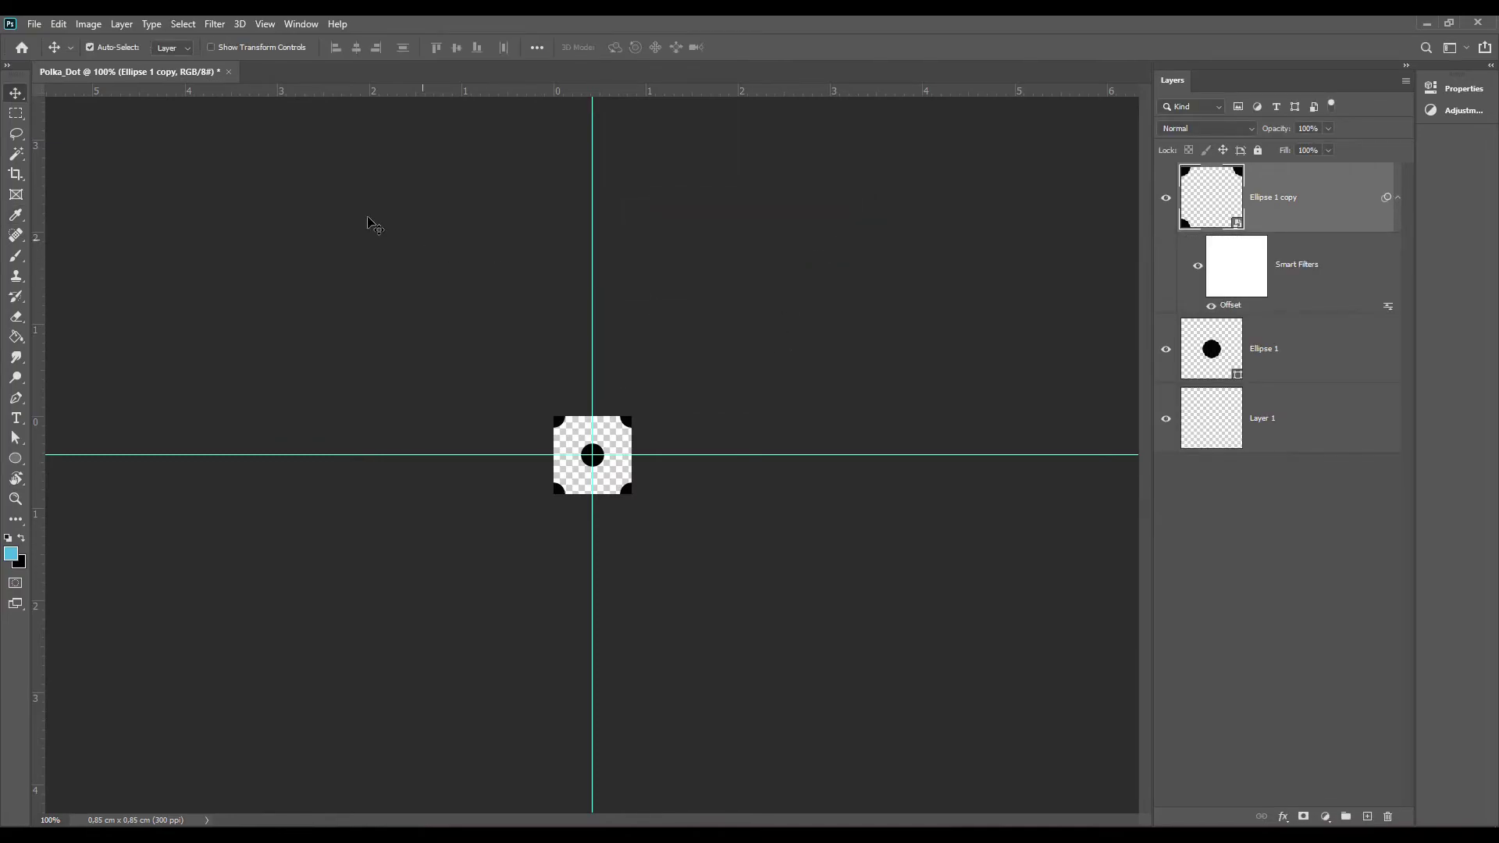
# Define the current tile as a pattern named Polka_Dot
pyautogui.click(59, 24)
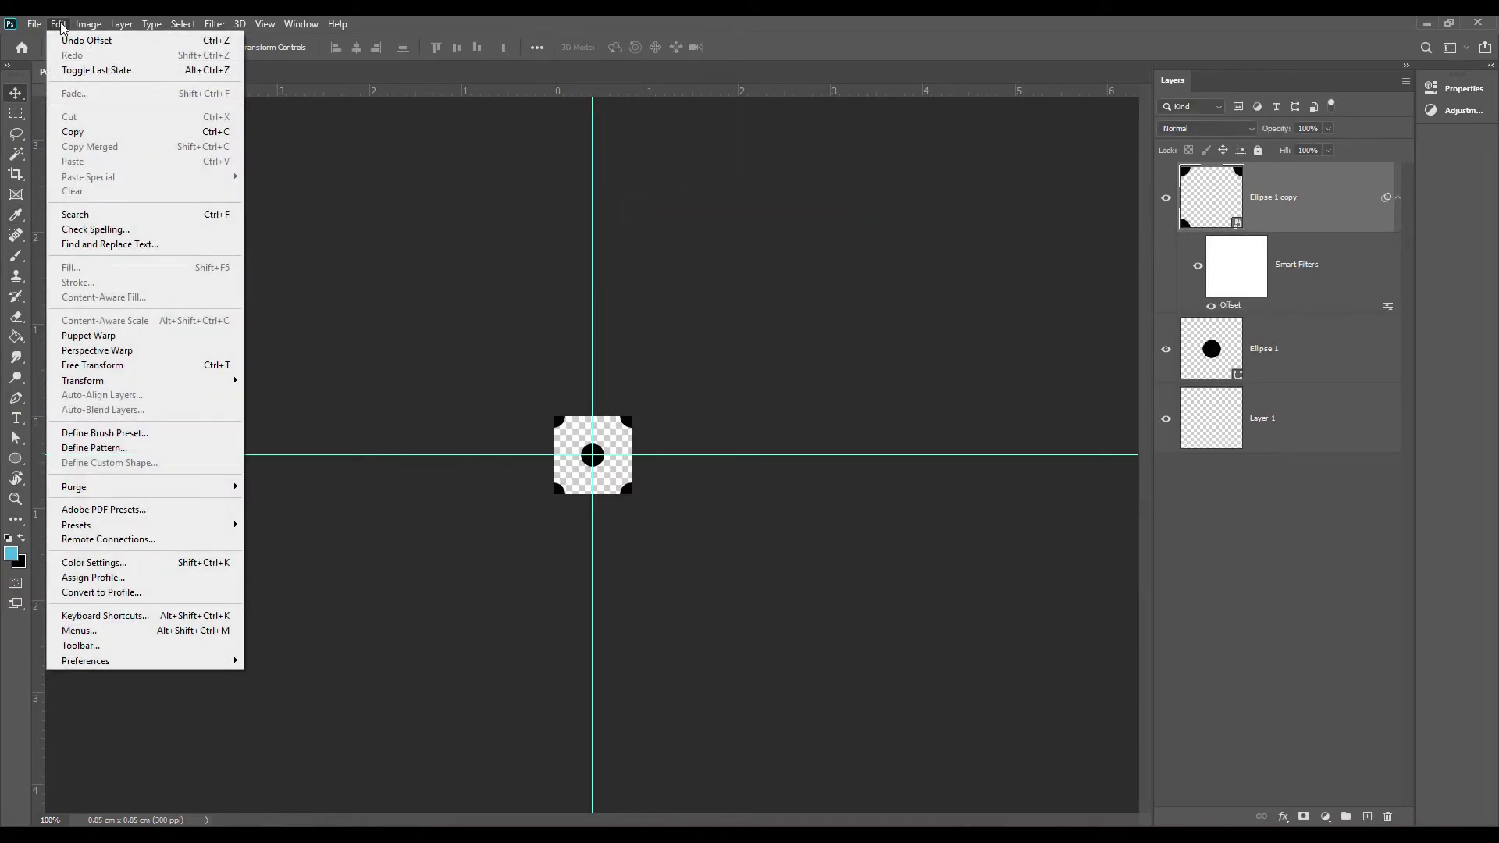
pyautogui.click(117, 448)
pyautogui.click(713, 286)
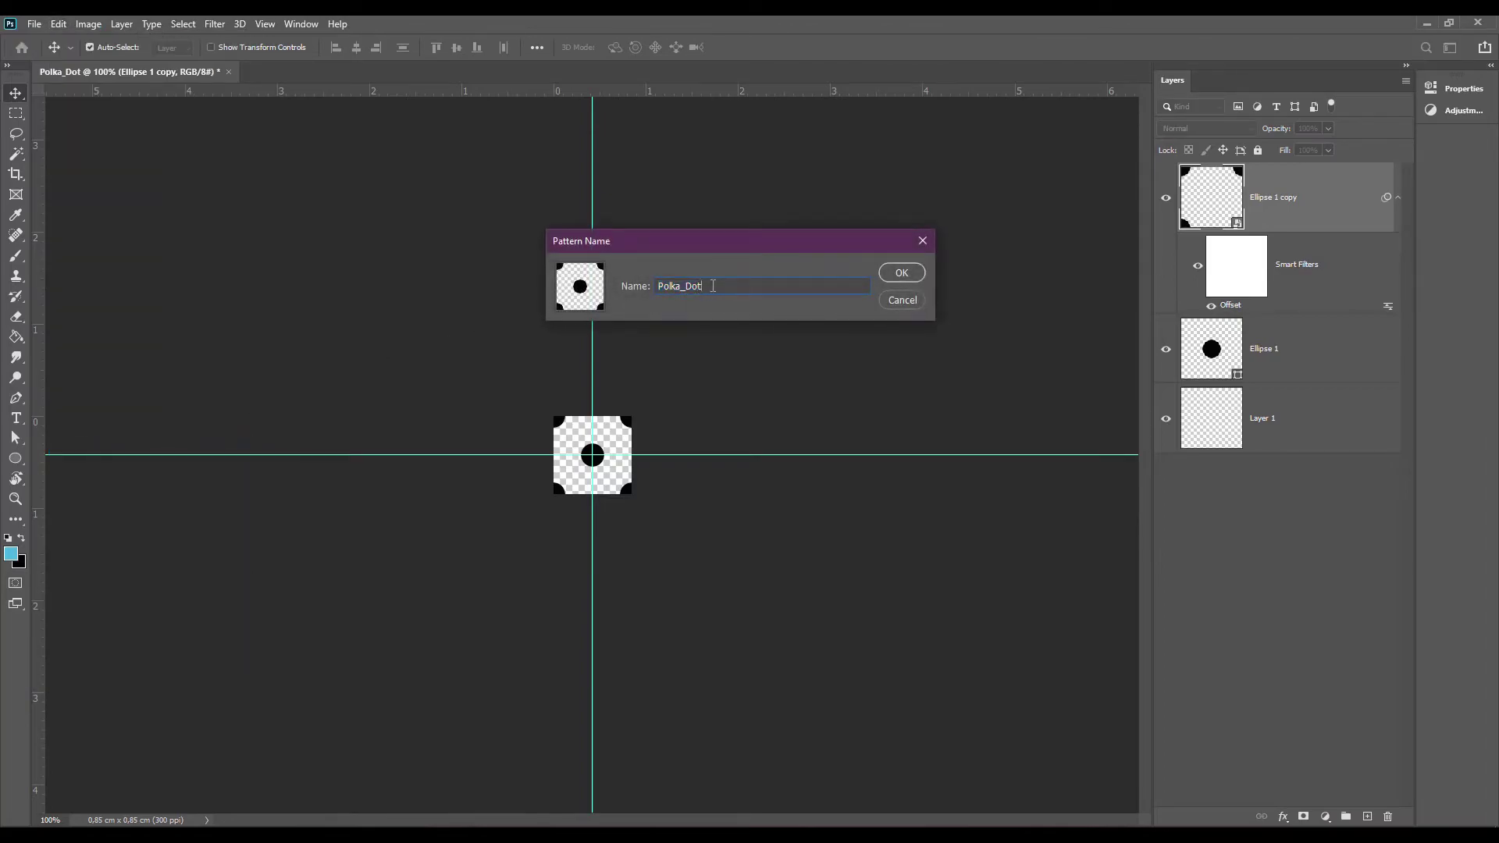
pyautogui.click(899, 274)
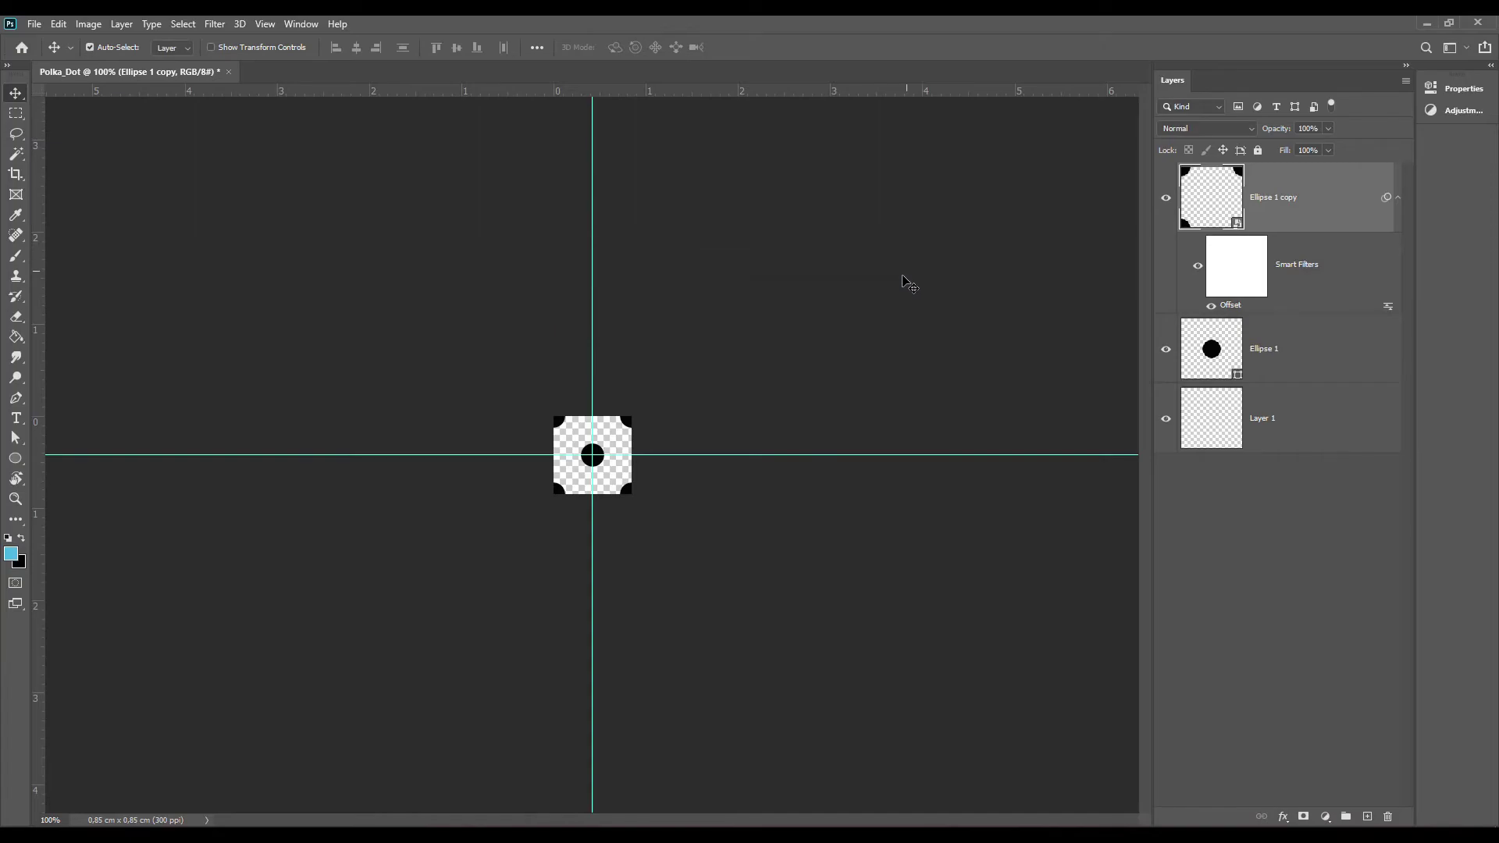
# Set up a new document 500 px wide and 500 px high
pyautogui.click(34, 23)
pyautogui.click(43, 45)
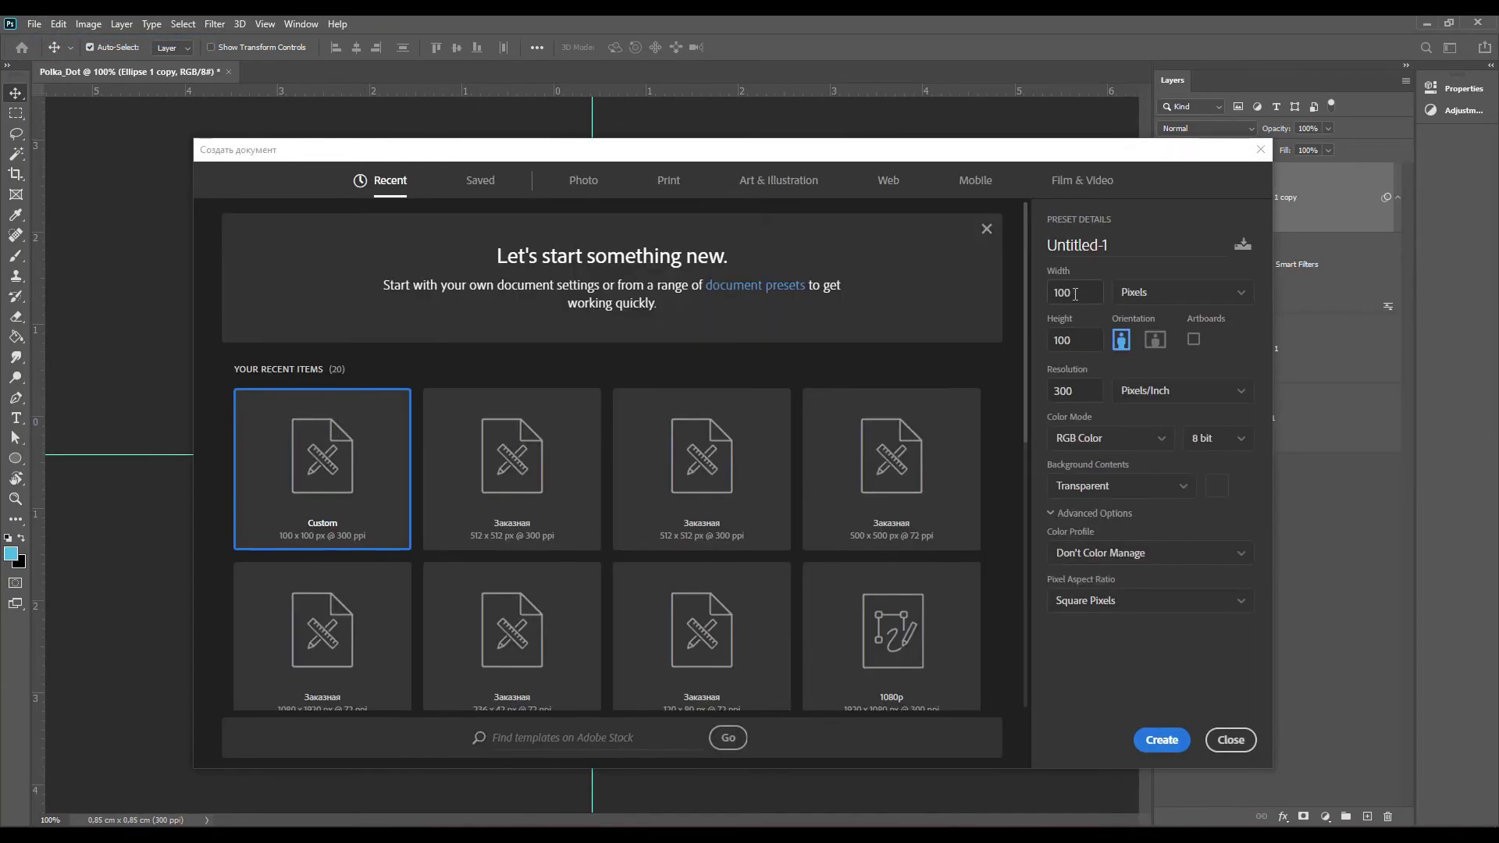
pyautogui.write('500')
pyautogui.click(1084, 338)
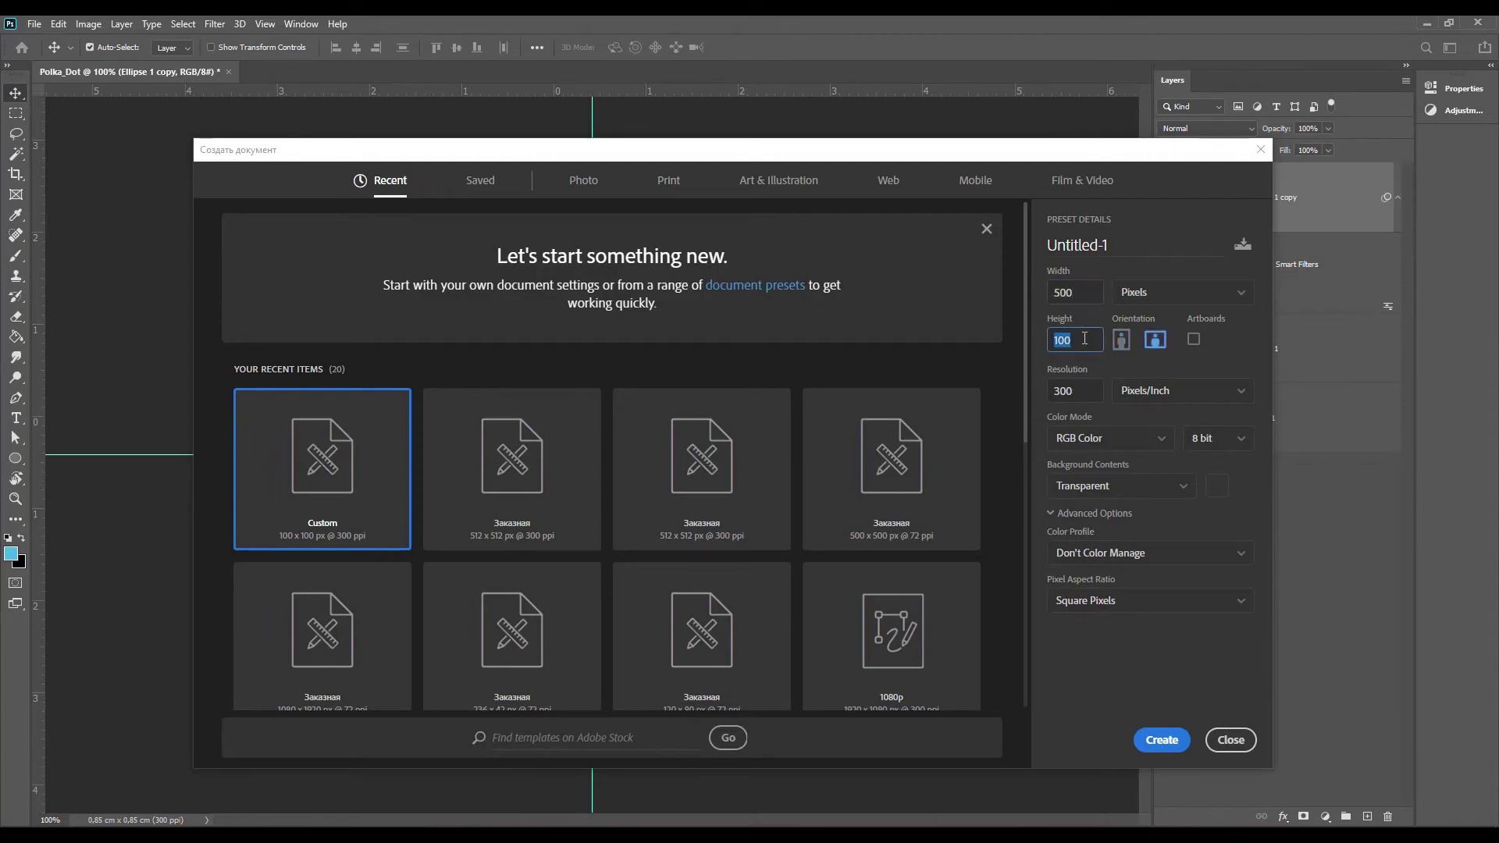
pyautogui.write('500')
# Create the 500×500 px document and fill its layer with the Polka_Dot pattern
pyautogui.click(1162, 740)
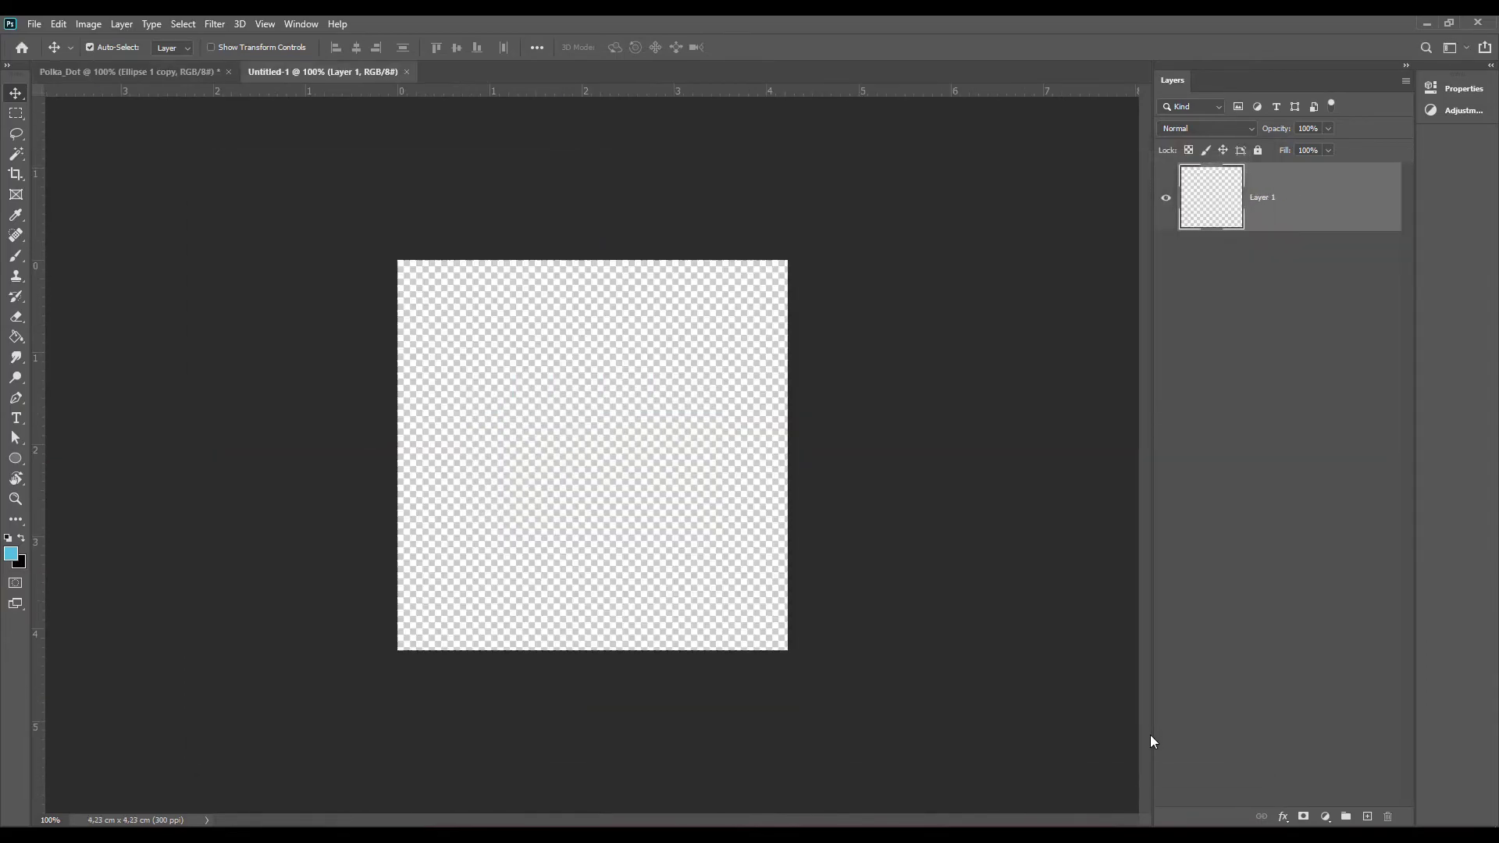
pyautogui.press('shift')
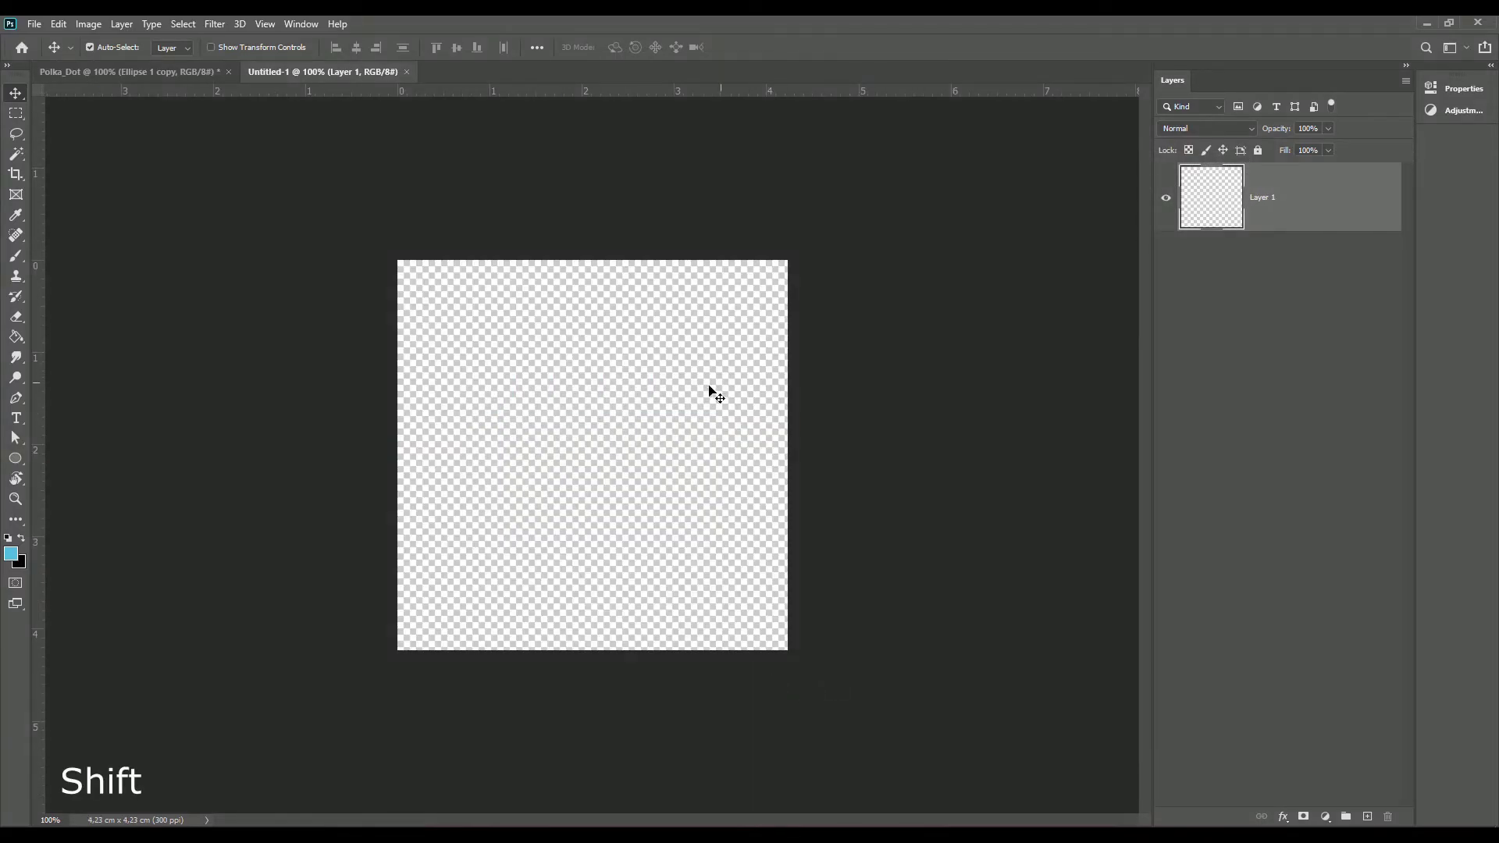
pyautogui.click(59, 23)
pyautogui.click(94, 265)
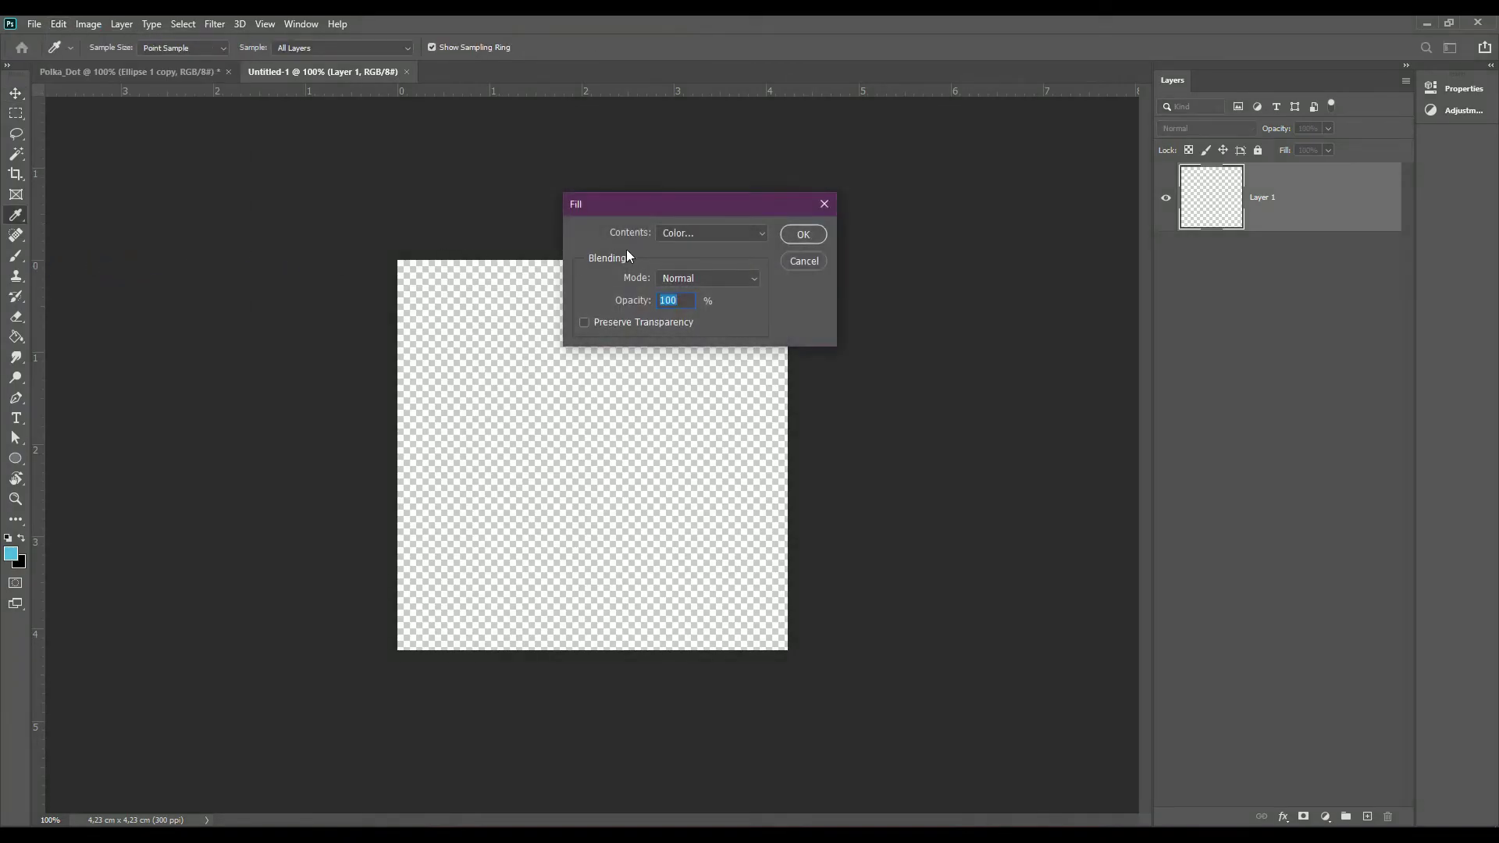
pyautogui.click(726, 235)
pyautogui.click(676, 314)
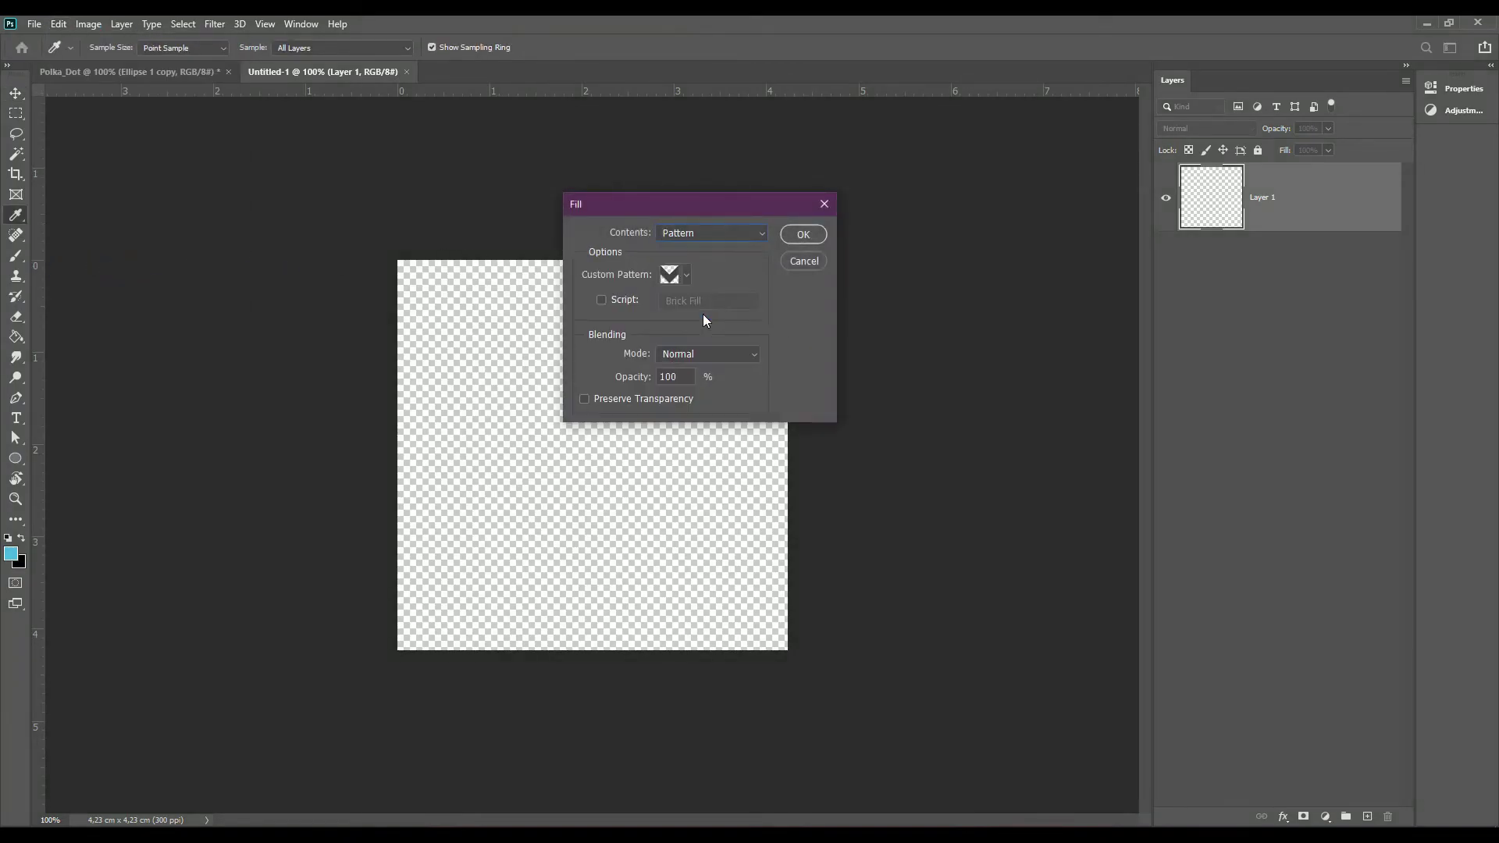
pyautogui.click(687, 276)
pyautogui.click(645, 377)
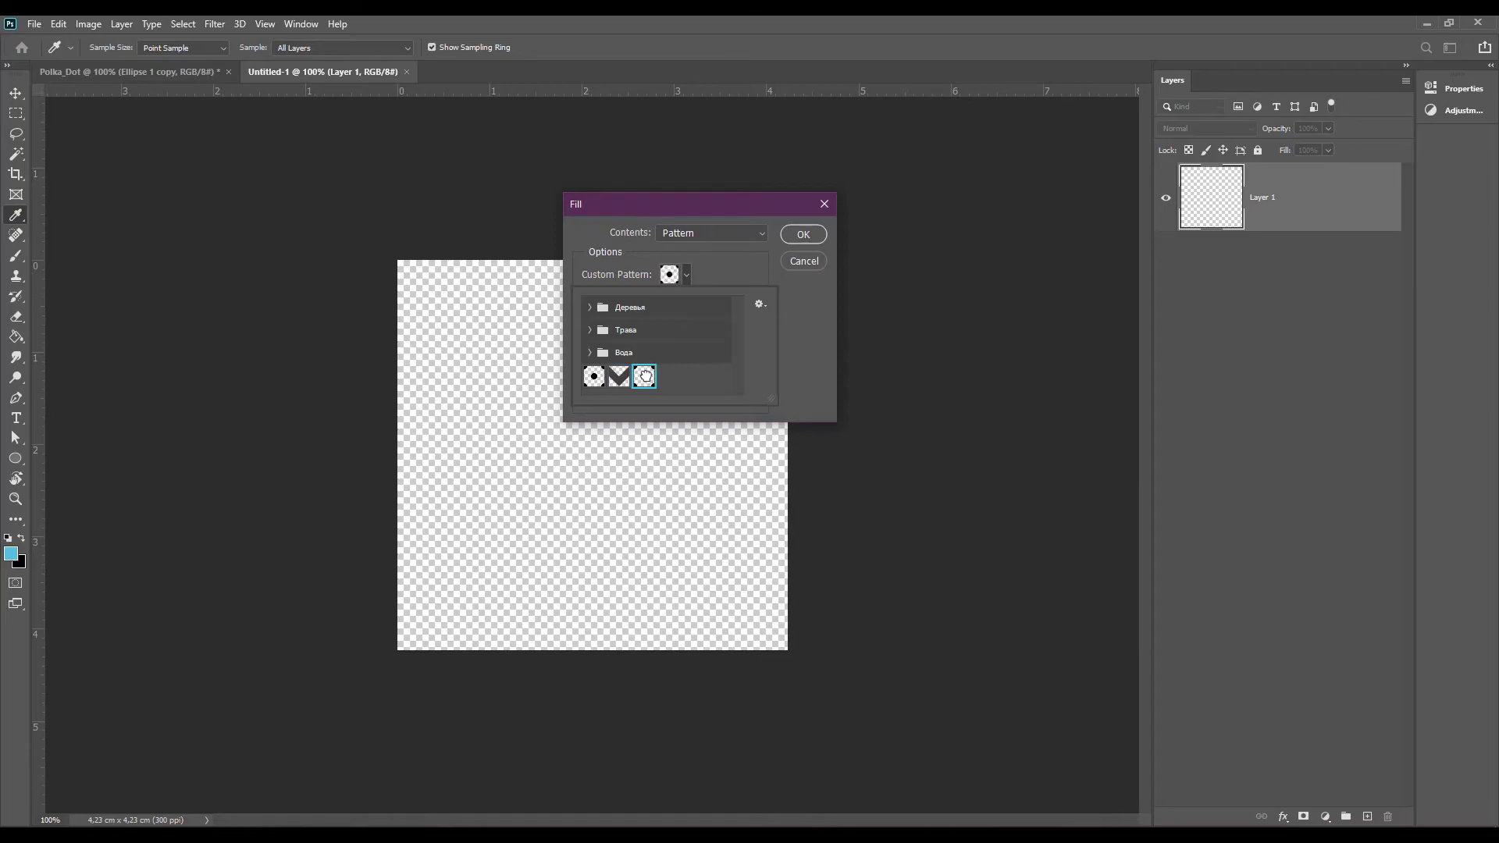
pyautogui.click(715, 270)
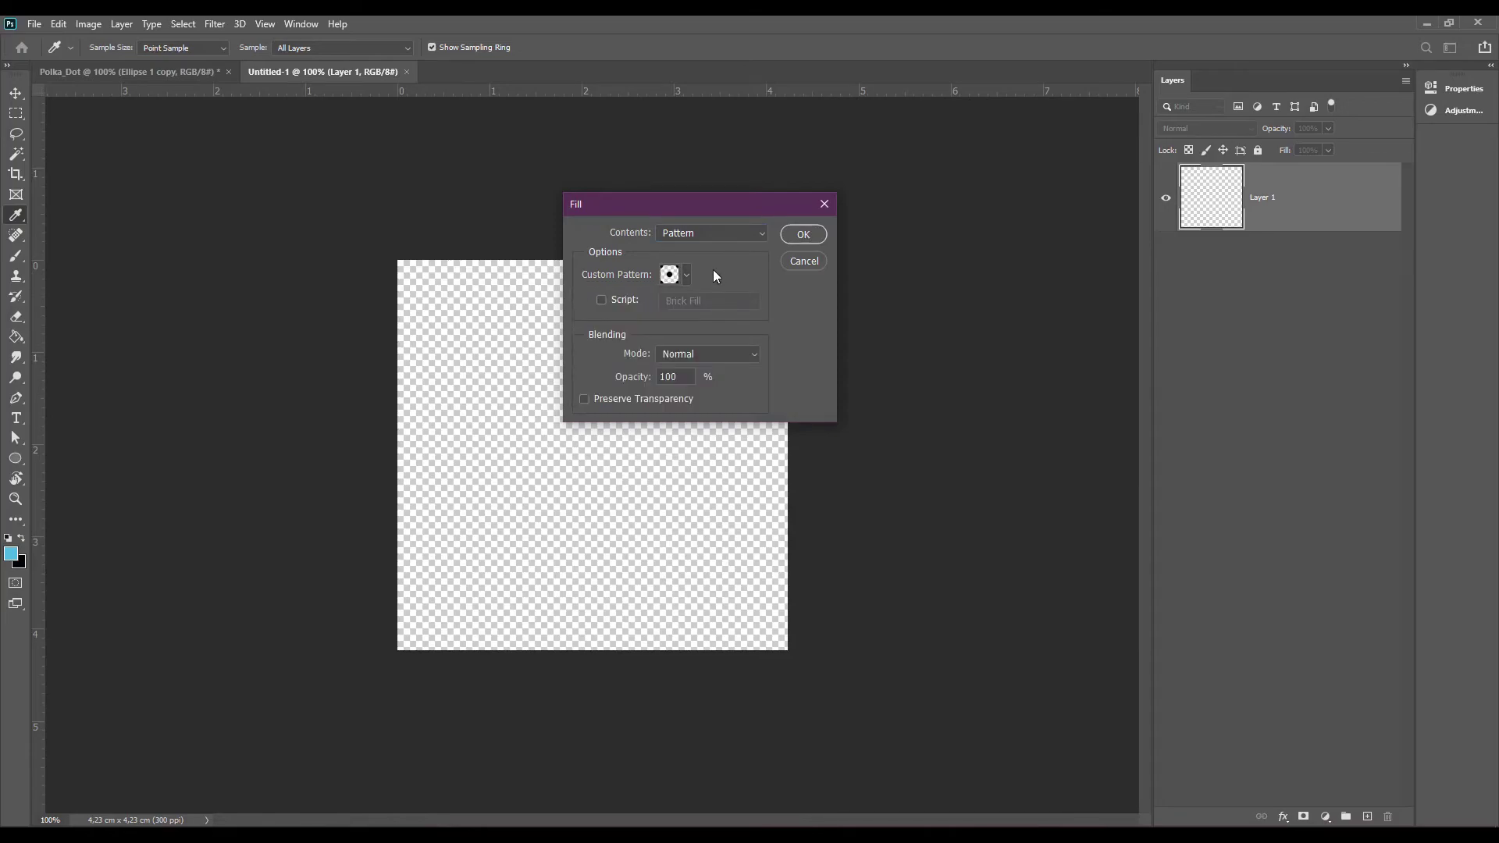
pyautogui.click(803, 234)
pyautogui.press('v')
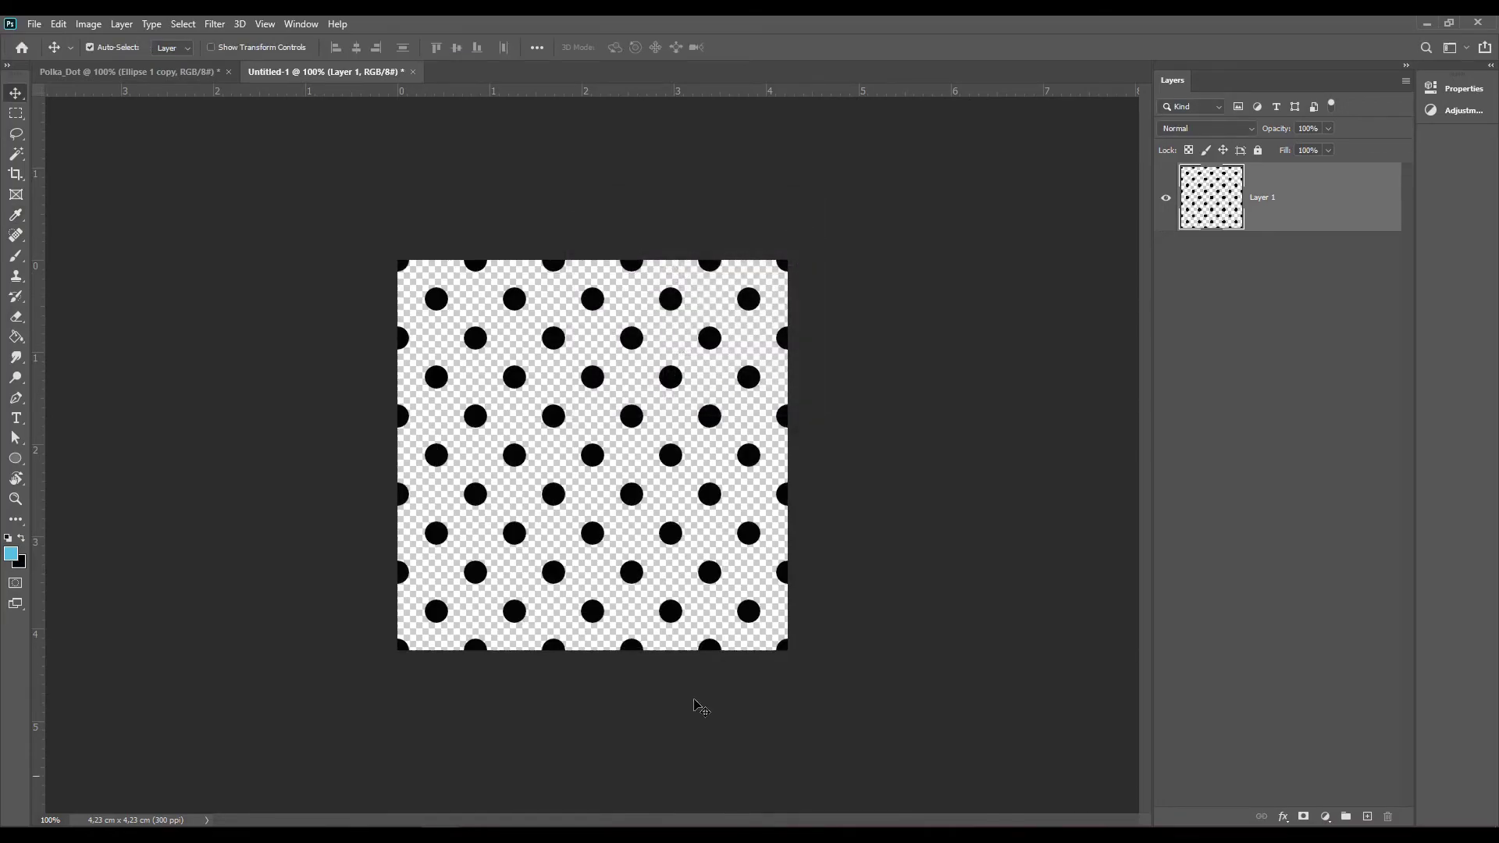
# Add Layer 2 beneath Layer 1 and fill it with pale blue #ddefff using the Paint Bucket
pyautogui.keyDown('shift'); pyautogui.click(1367, 816); pyautogui.keyUp('shift')
pyautogui.moveTo(1280, 205); pyautogui.dragTo(1271, 306)
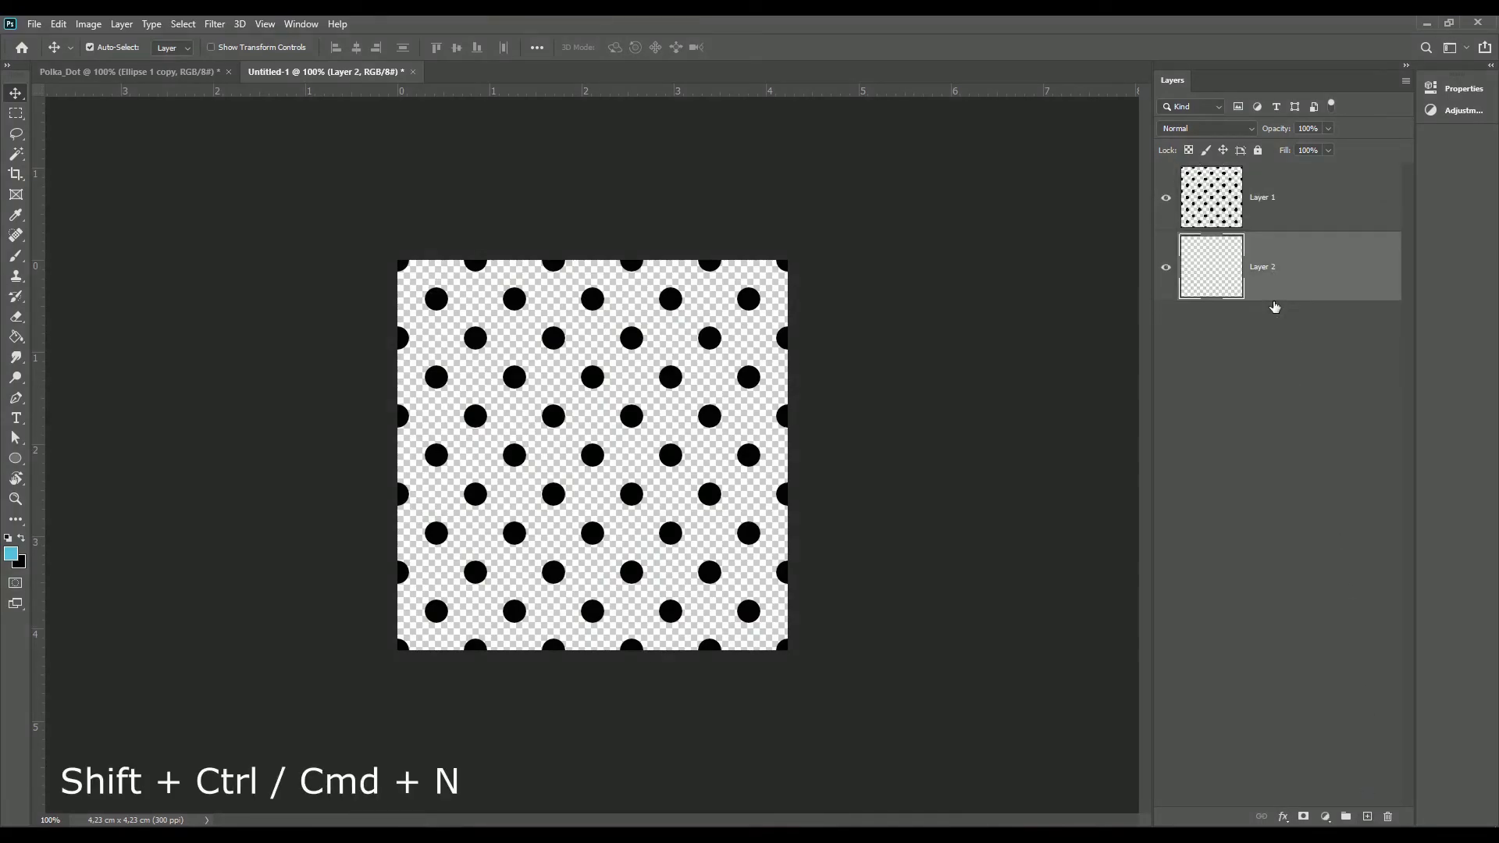
pyautogui.click(11, 553)
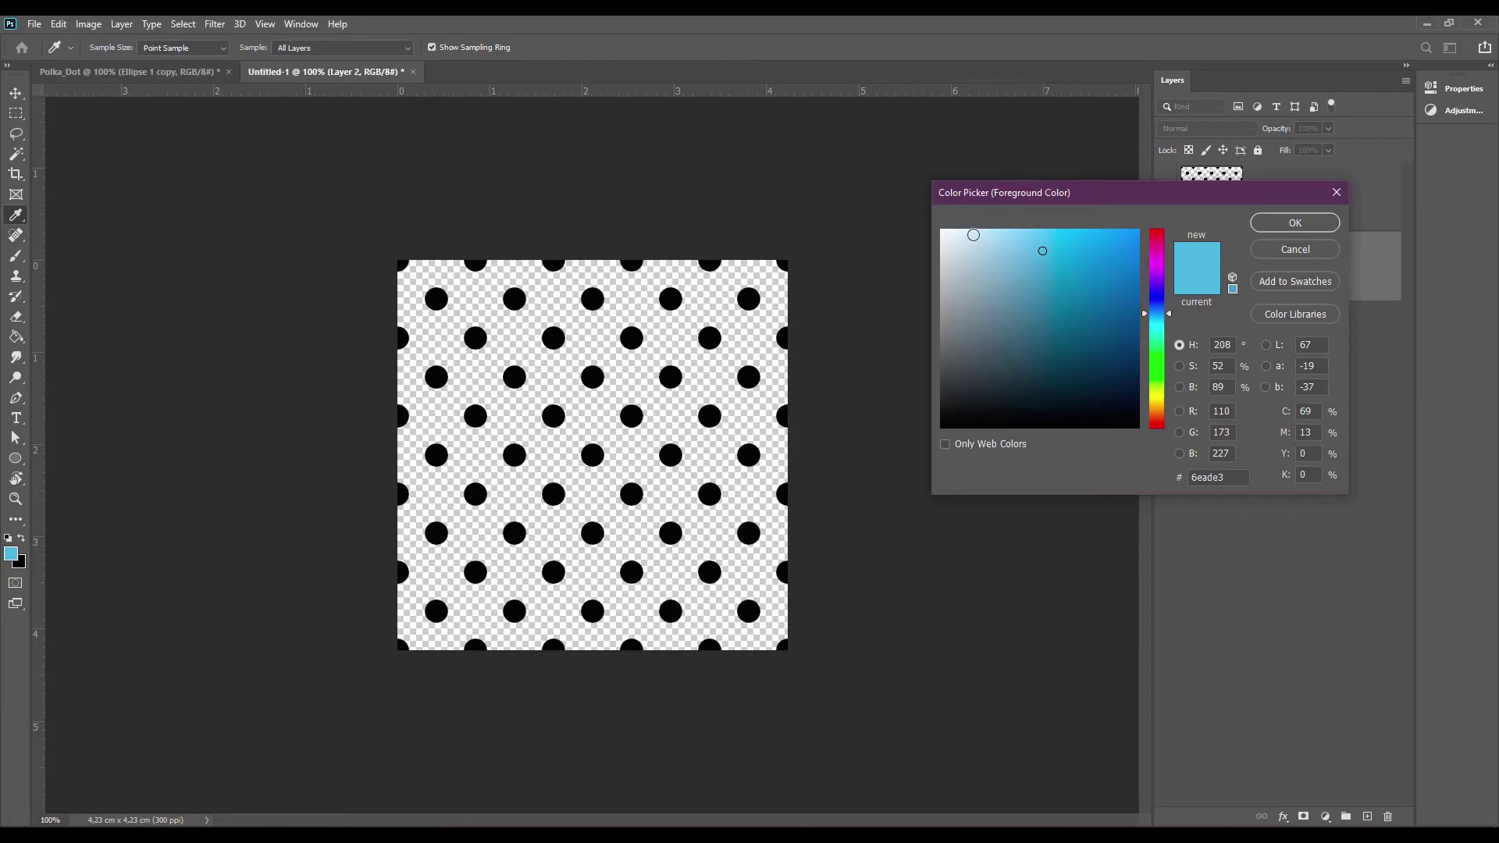
pyautogui.moveTo(974, 233)
pyautogui.mouseDown()
pyautogui.moveTo(946, 245)
pyautogui.moveTo(966, 222)
pyautogui.mouseUp()
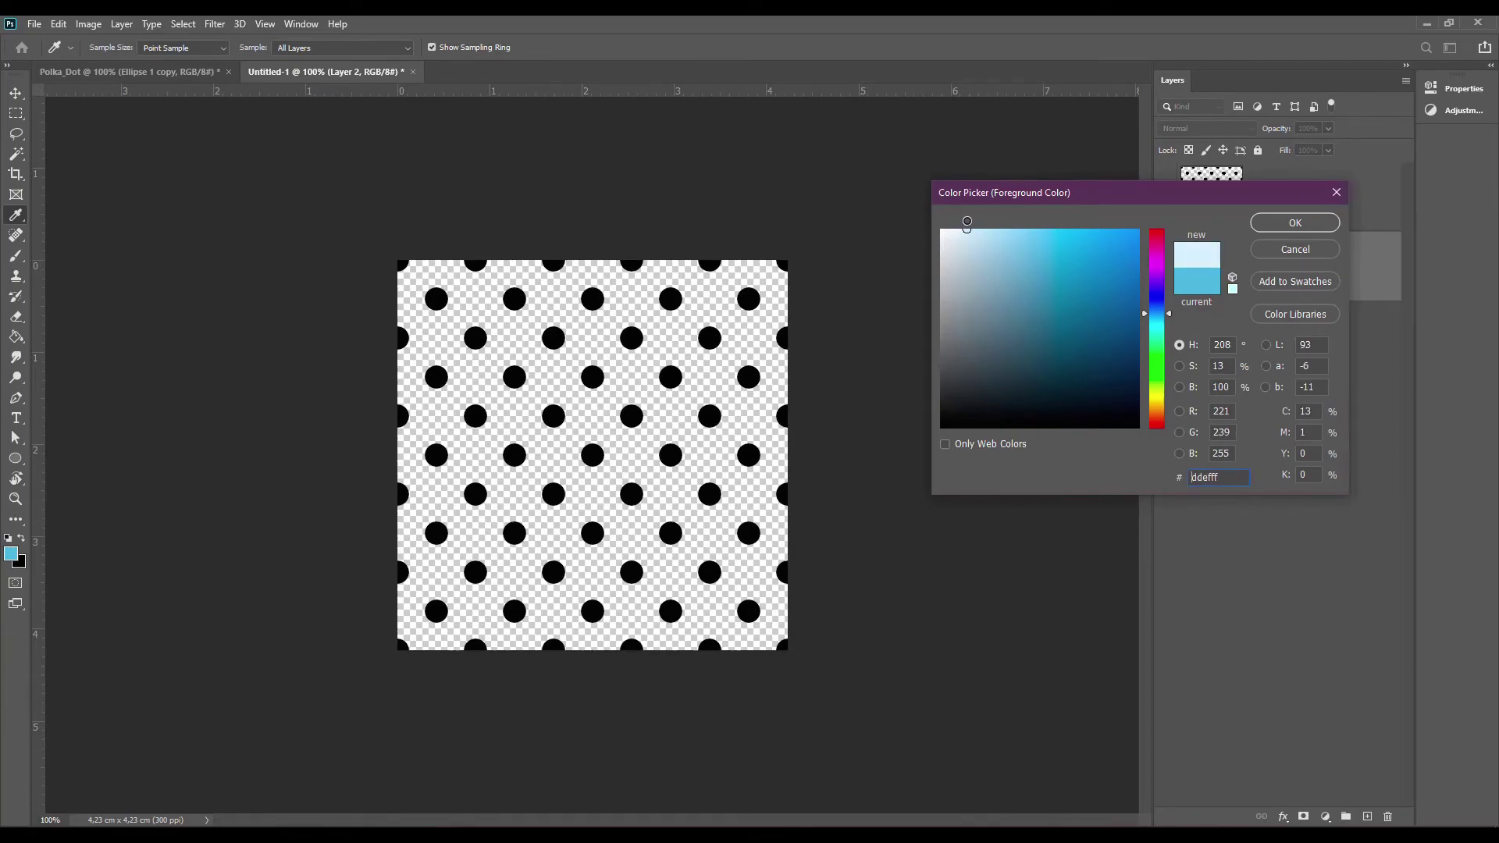
pyautogui.click(1271, 225)
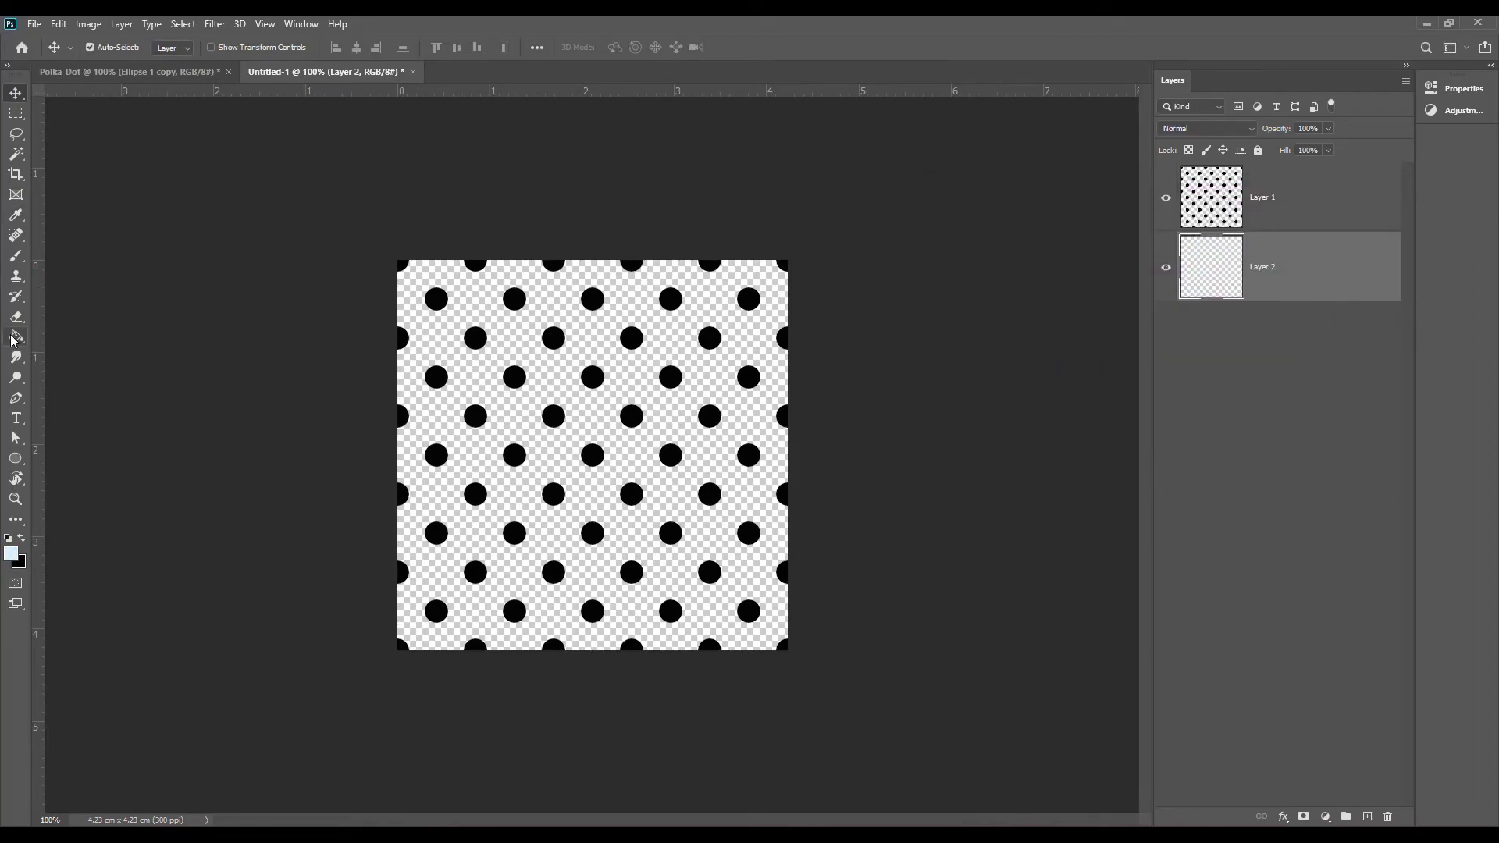
pyautogui.press('g')
pyautogui.click(437, 402)
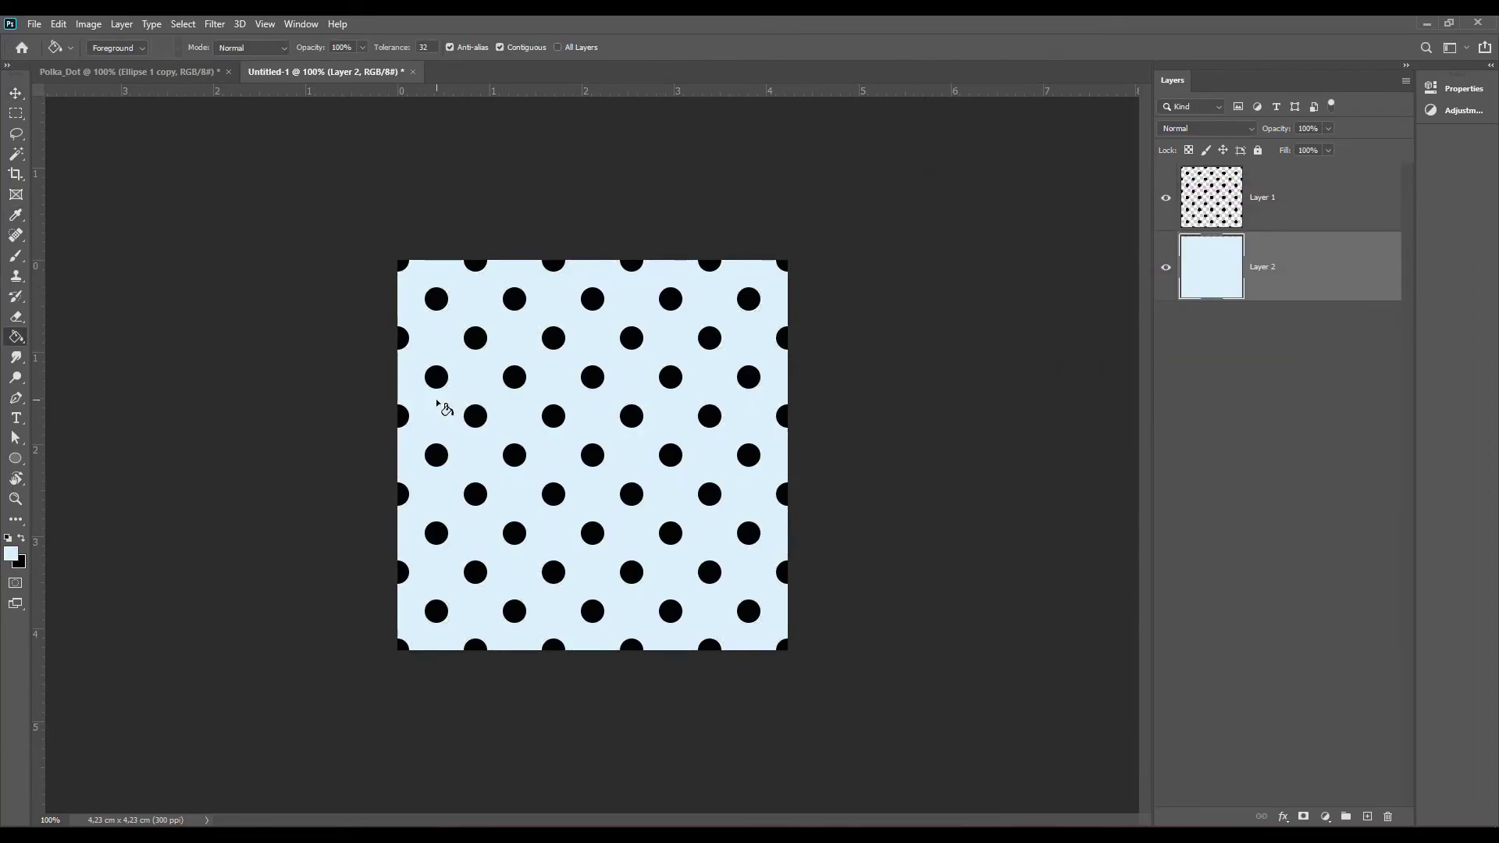
# Add a #96cfff Solid Color fill layer directly above Layer 1
pyautogui.click(1315, 199)
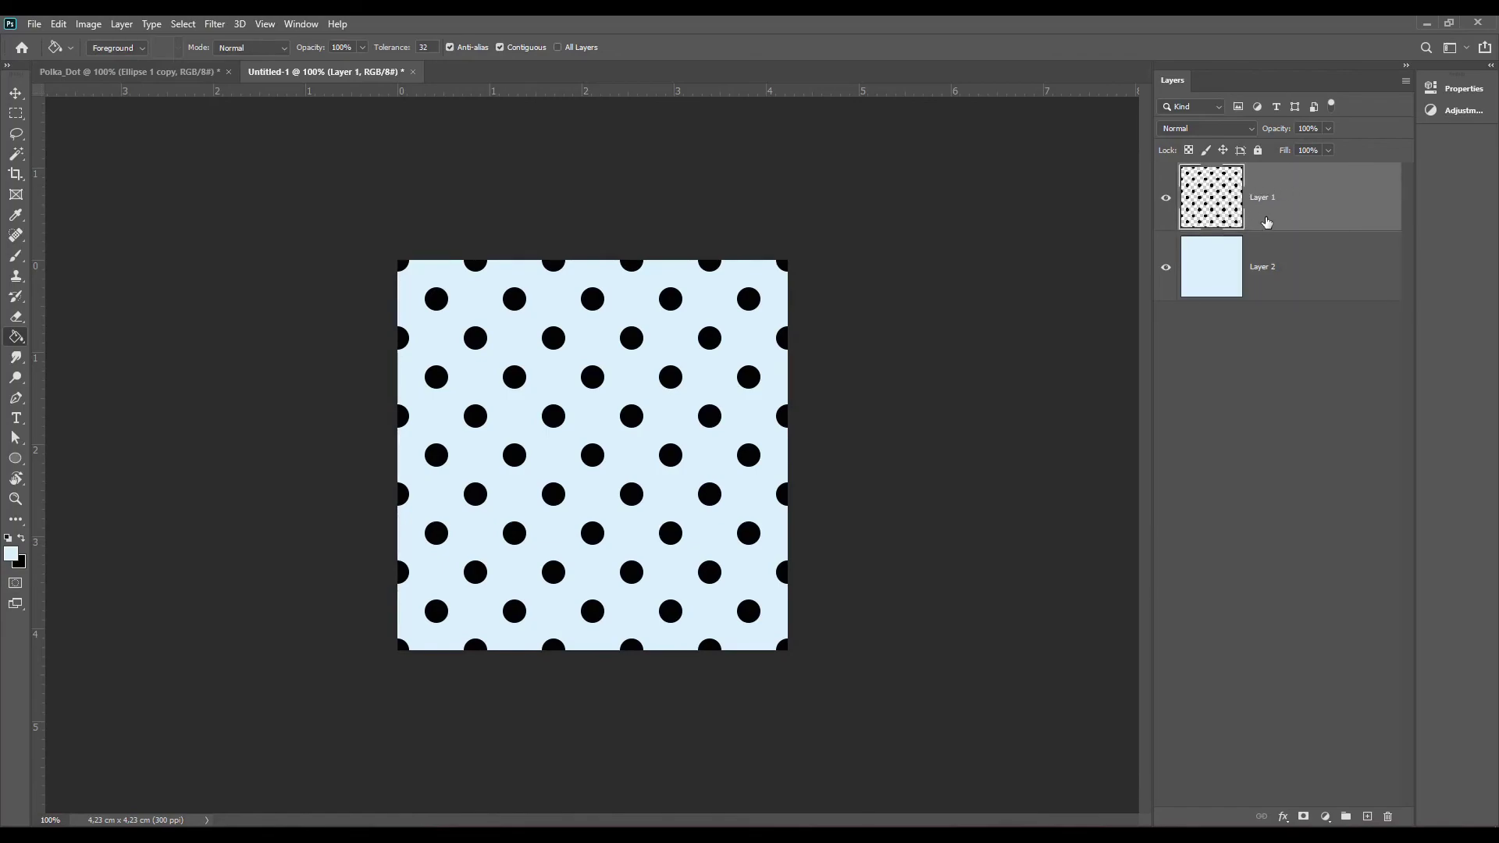
pyautogui.click(1326, 817)
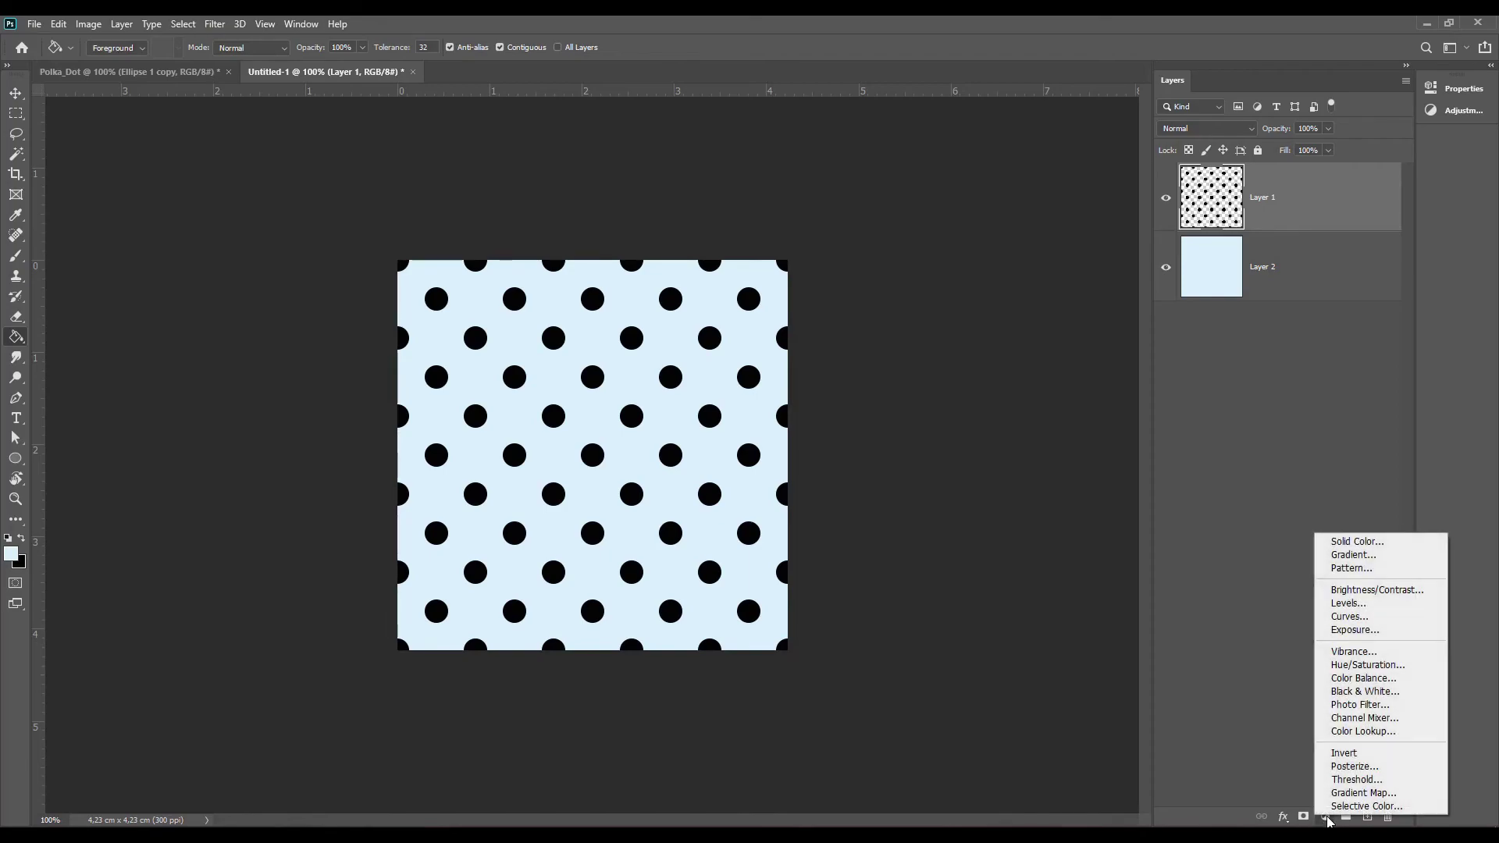
pyautogui.click(1337, 542)
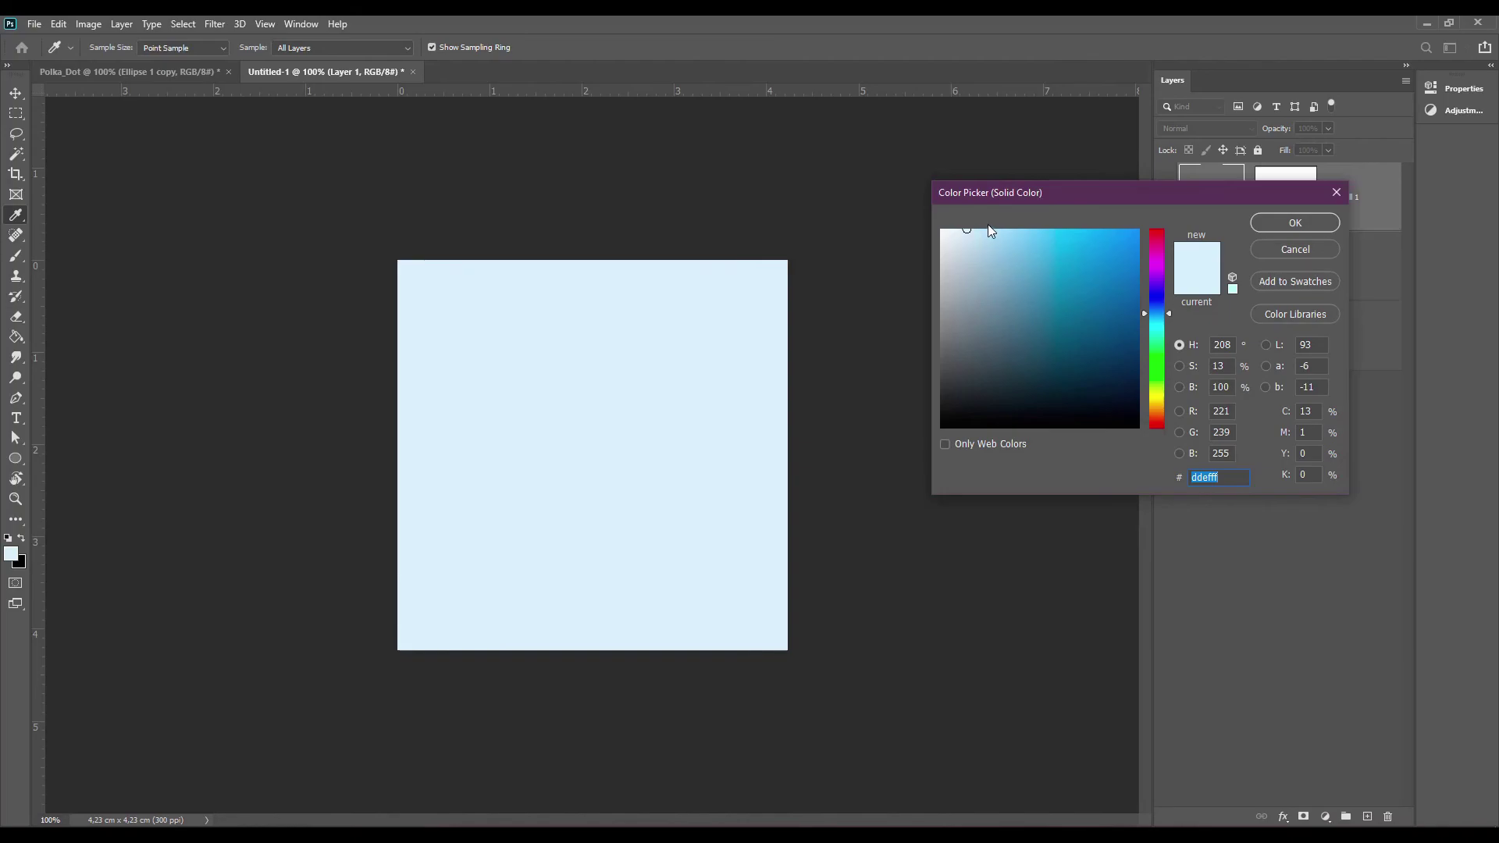
pyautogui.click(1007, 232)
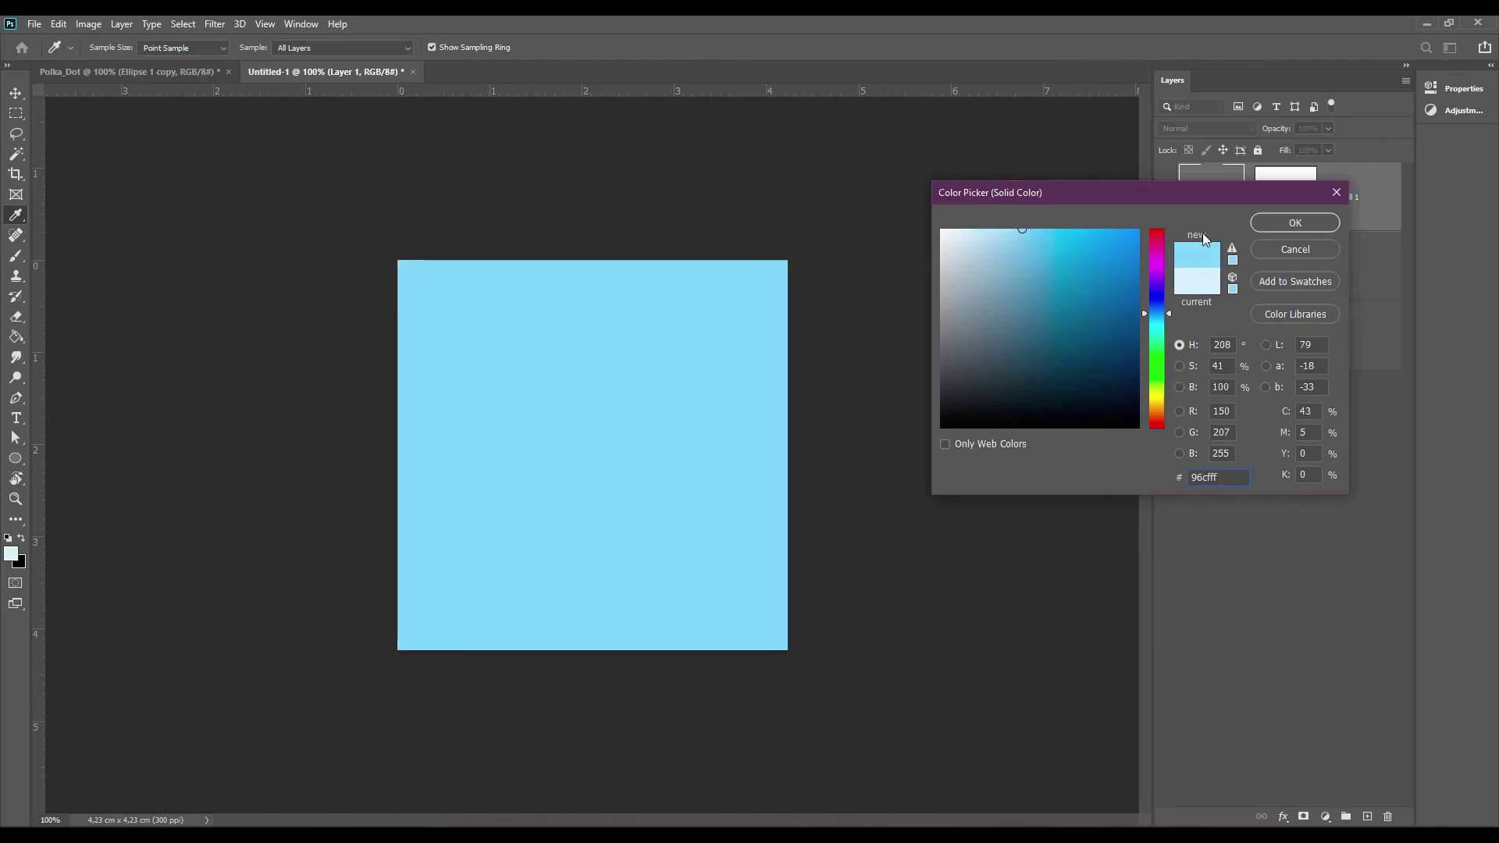
pyautogui.click(1282, 227)
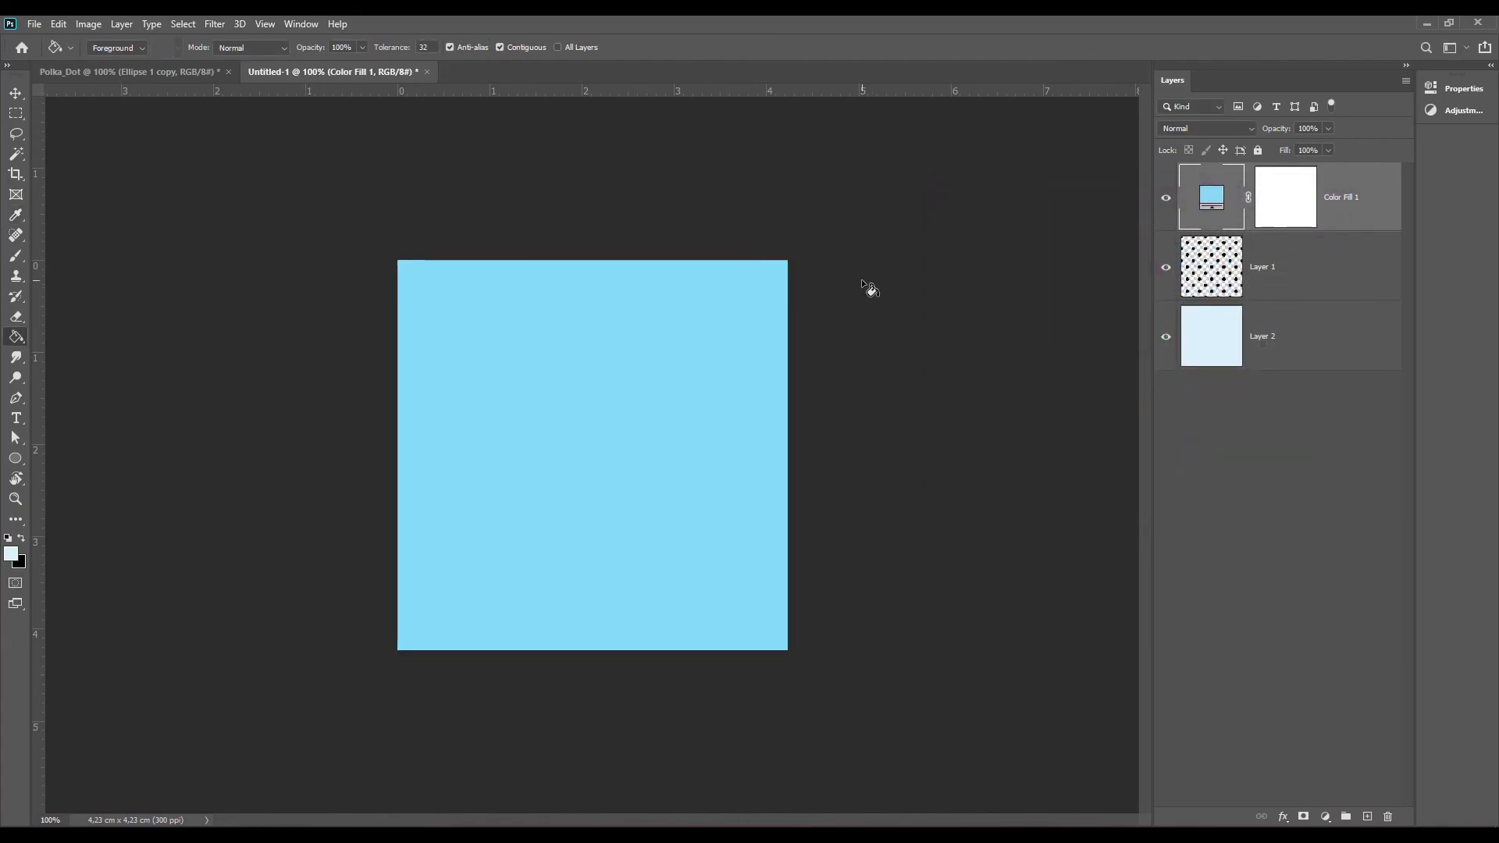
pyautogui.click(16, 93)
# Clip Color Fill 1 to the dots layer and recolour it to a deeper teal, #4d8bc0
pyautogui.click(119, 26)
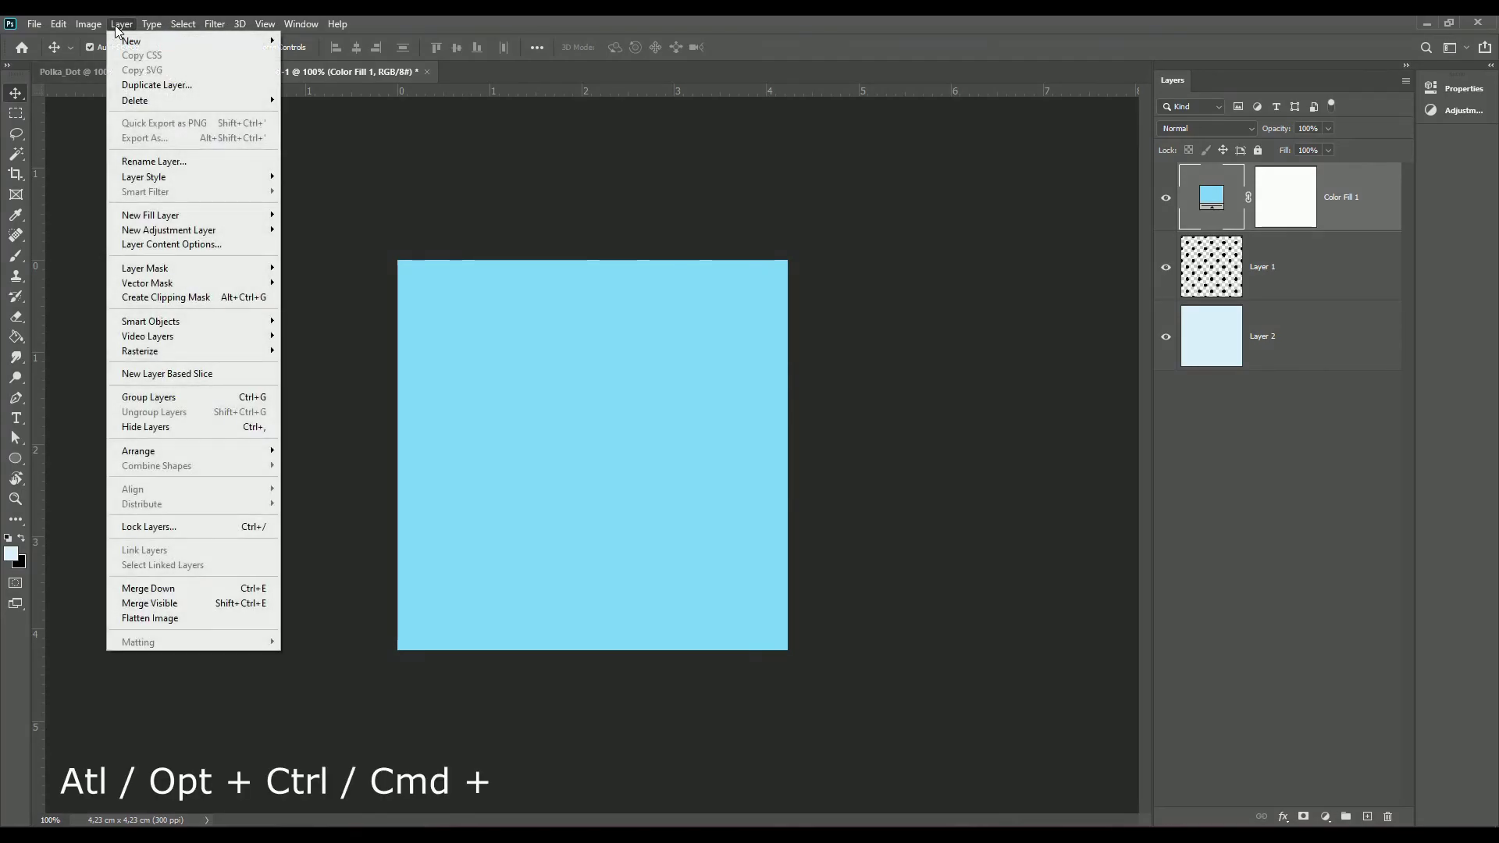
pyautogui.click(177, 297)
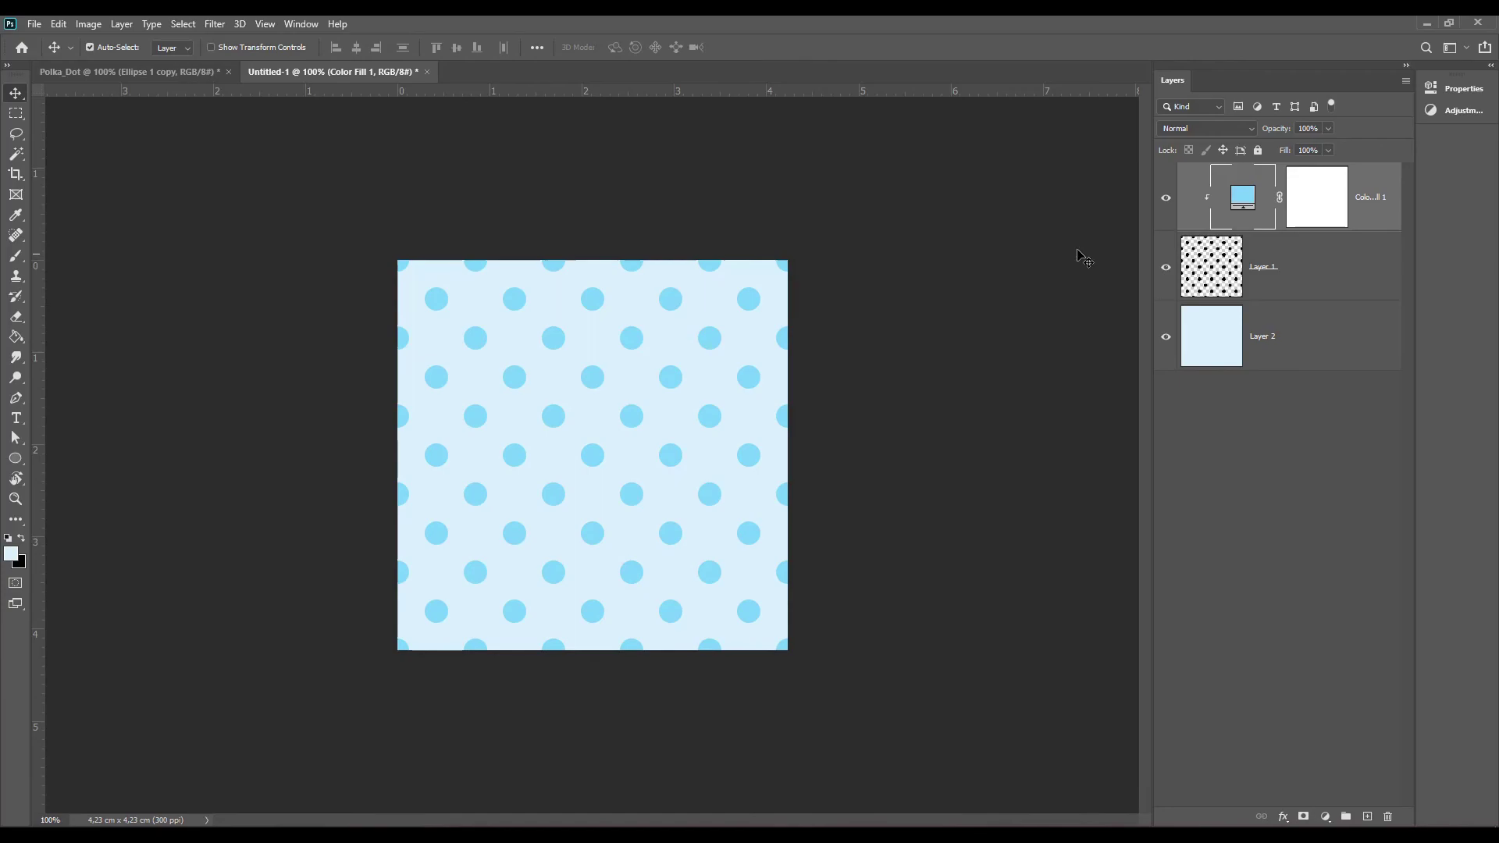
pyautogui.doubleClick(1242, 205)
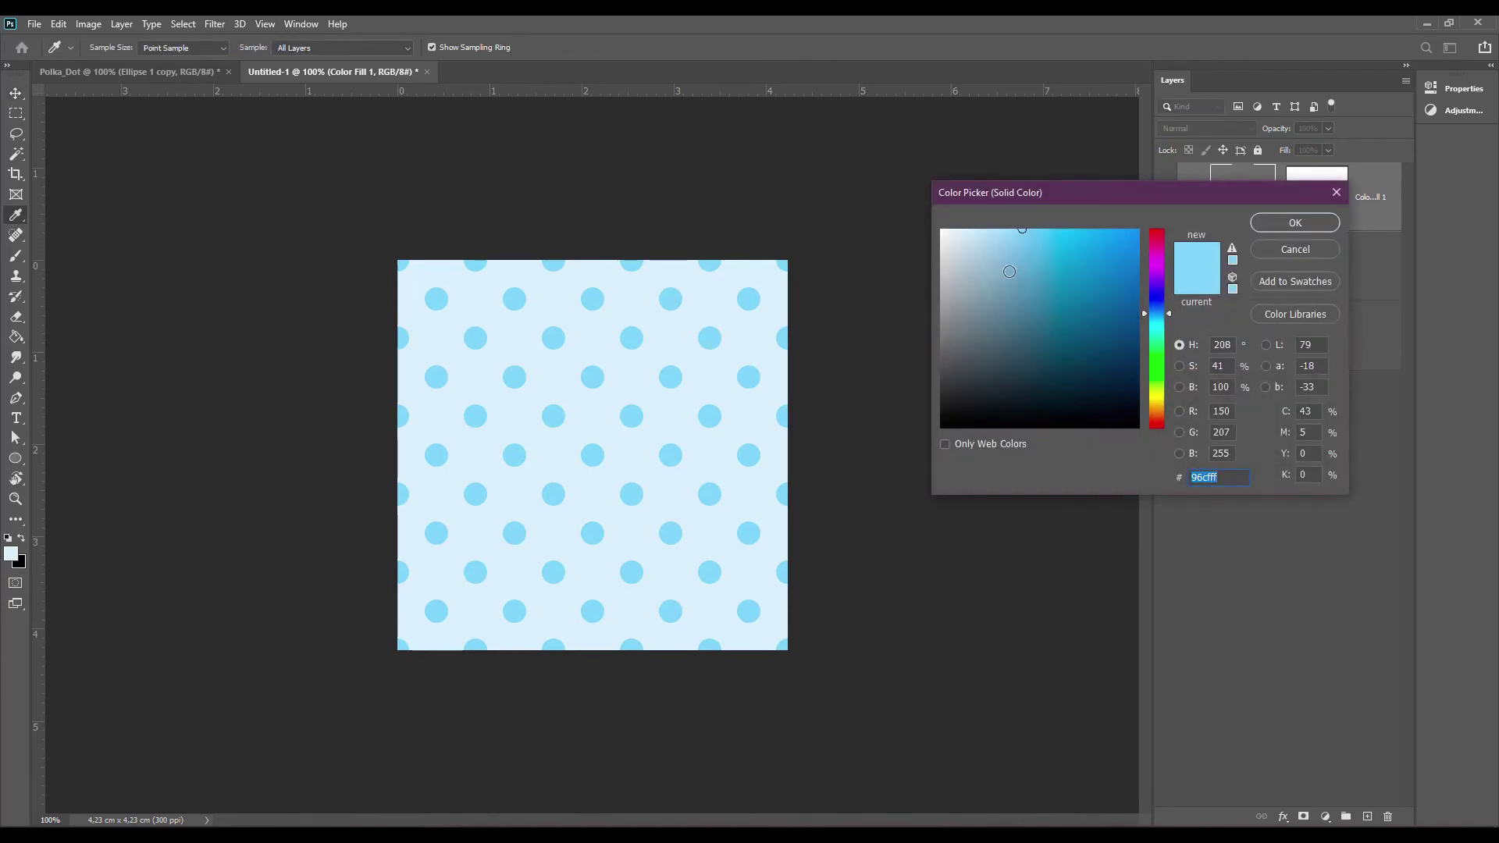
pyautogui.moveTo(1015, 265)
pyautogui.mouseDown()
pyautogui.moveTo(1041, 287)
pyautogui.moveTo(1060, 278)
pyautogui.mouseUp()
pyautogui.click(1264, 229)
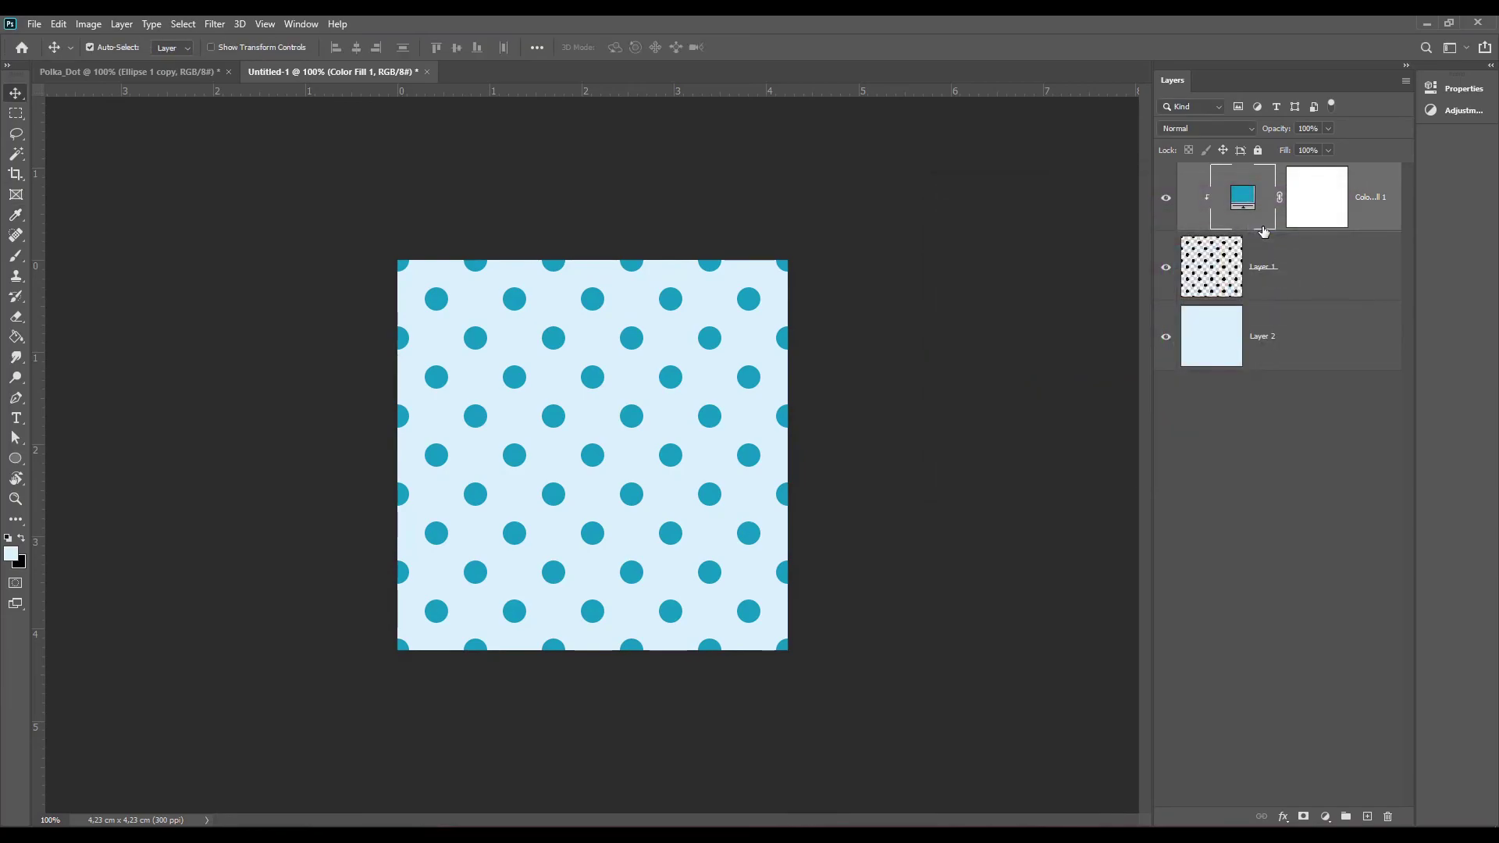